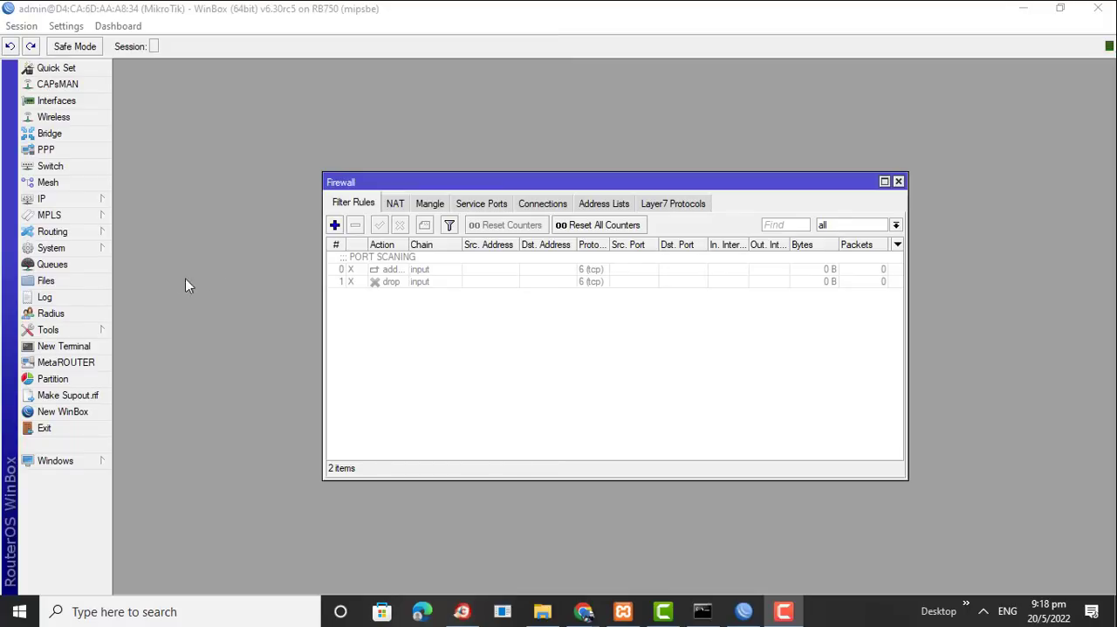
Open the router's system Resources window and move it aside so the firewall filter rules are less covered
click(80, 248)
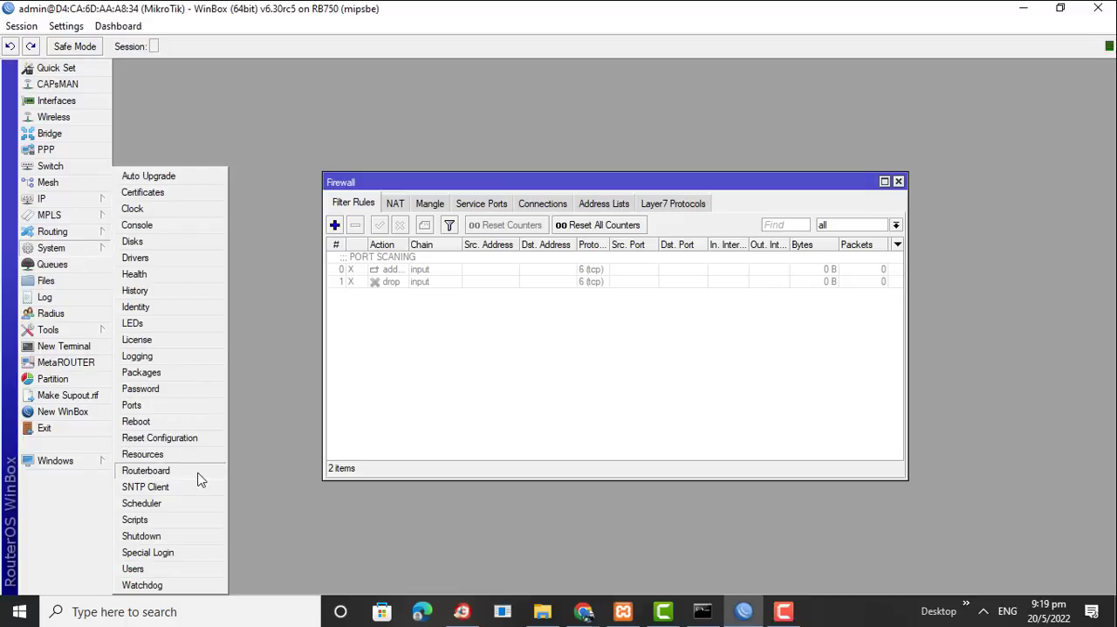
click(164, 454)
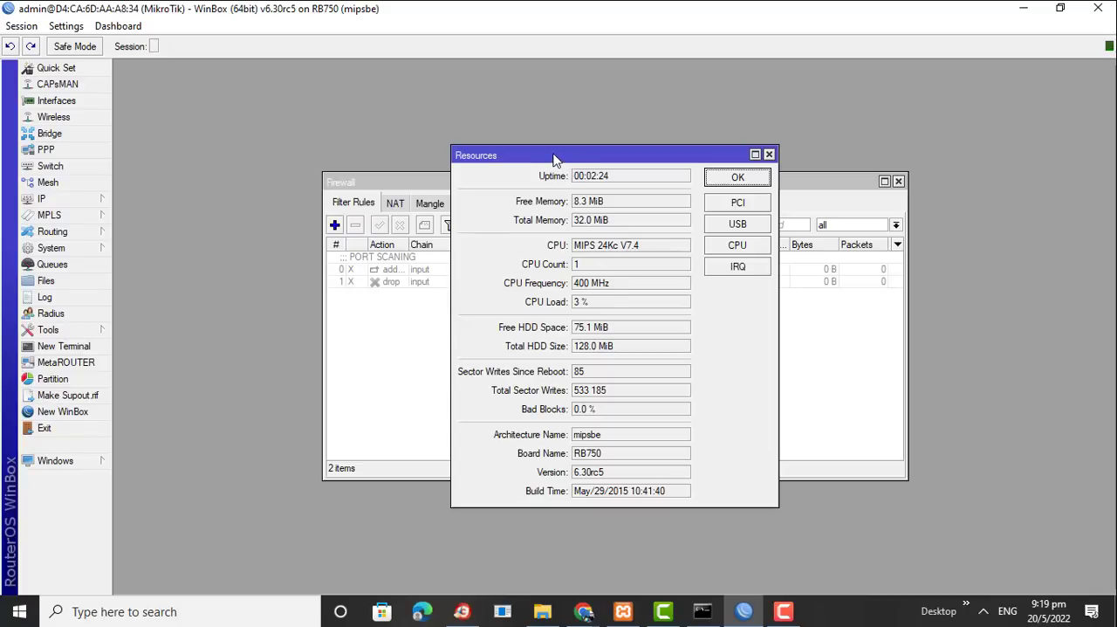
drag(554, 160, 255, 142)
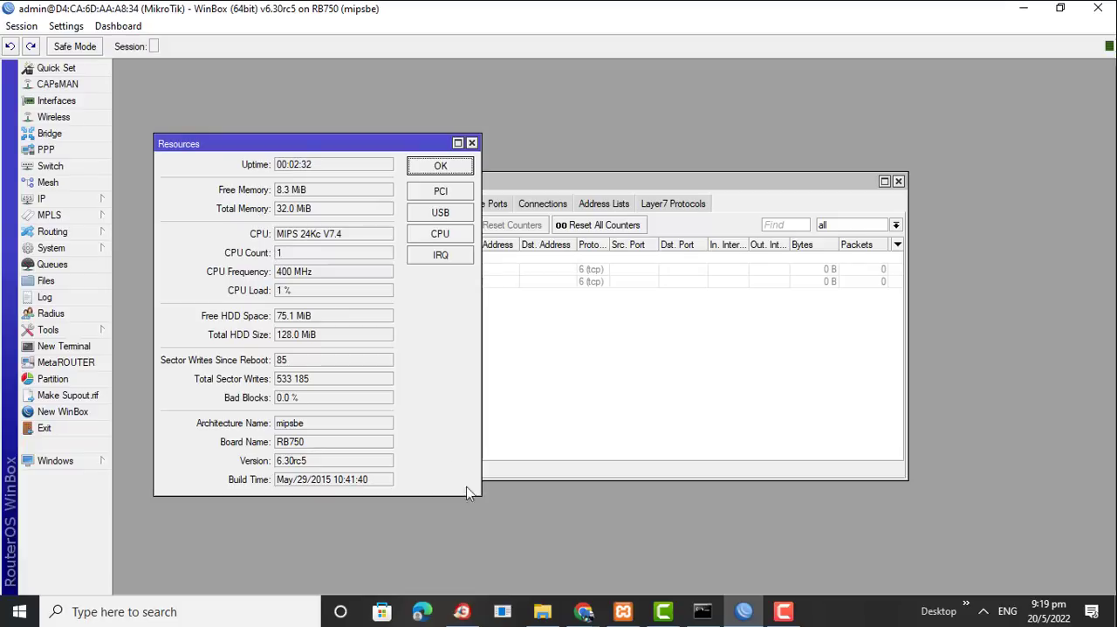
Switch to the File Explorer window showing the LastWeek group in Downloads
click(539, 615)
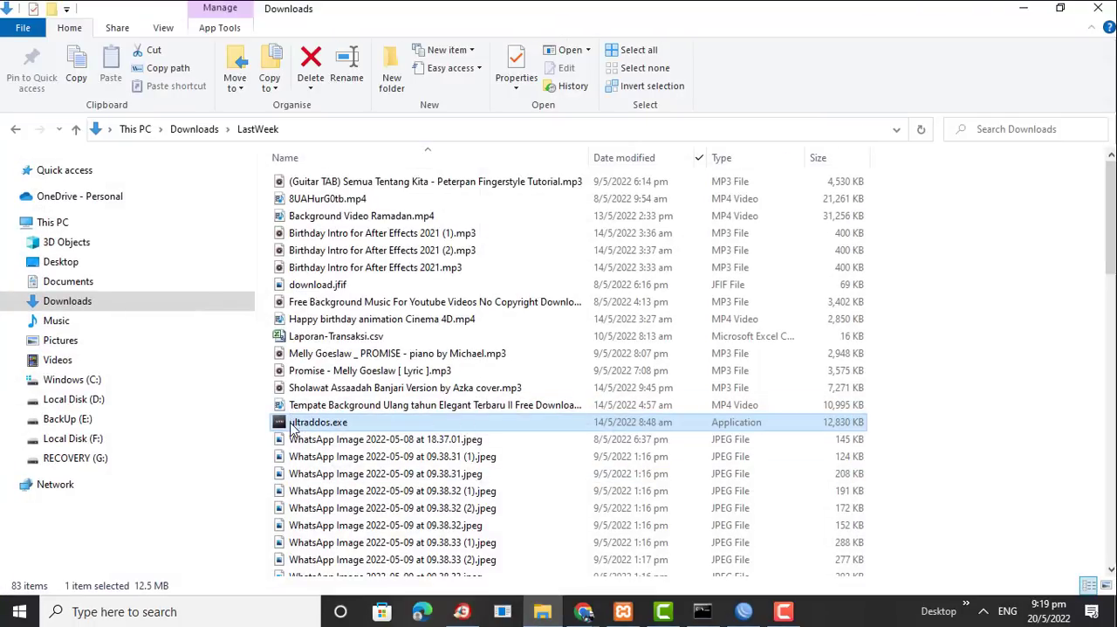
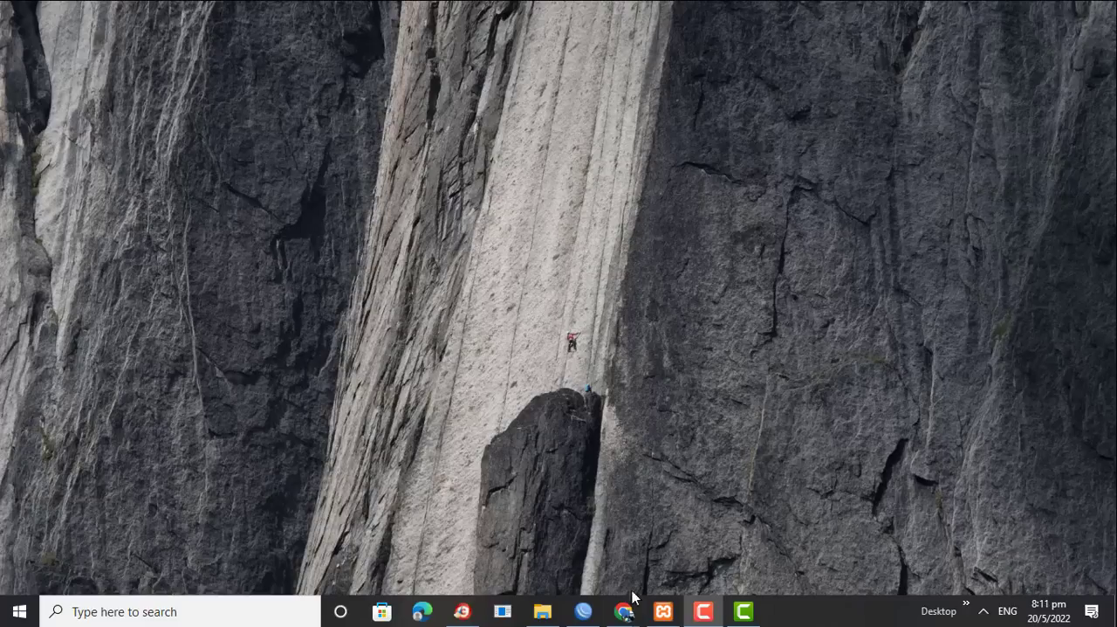
Switch to the Chrome window with the ddos image results and go to the Google home page
mouse_move(627, 613)
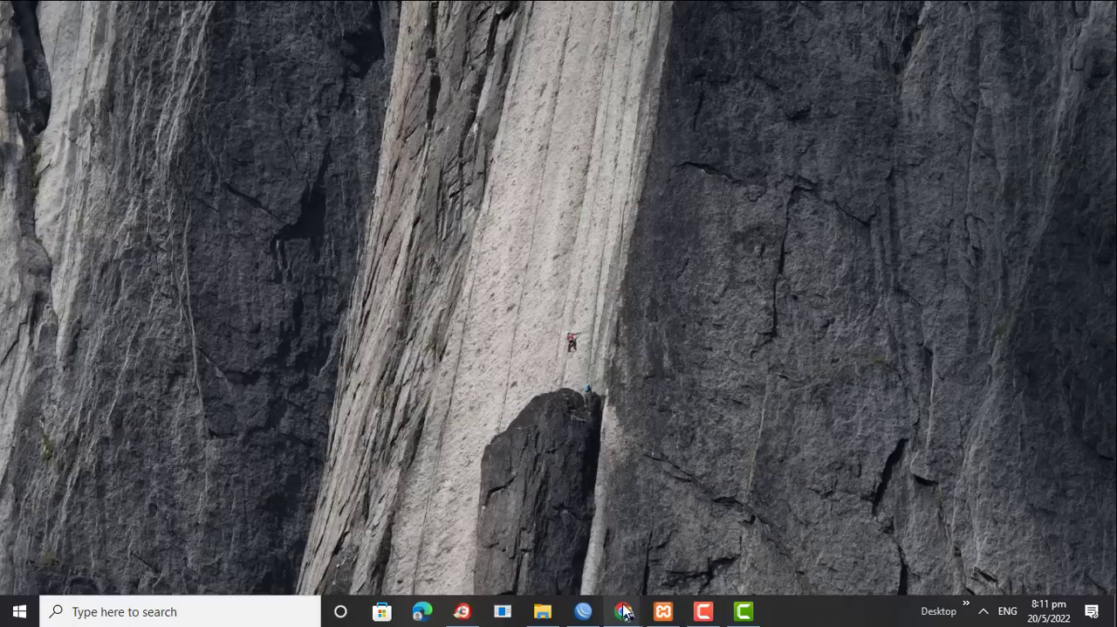
click(672, 533)
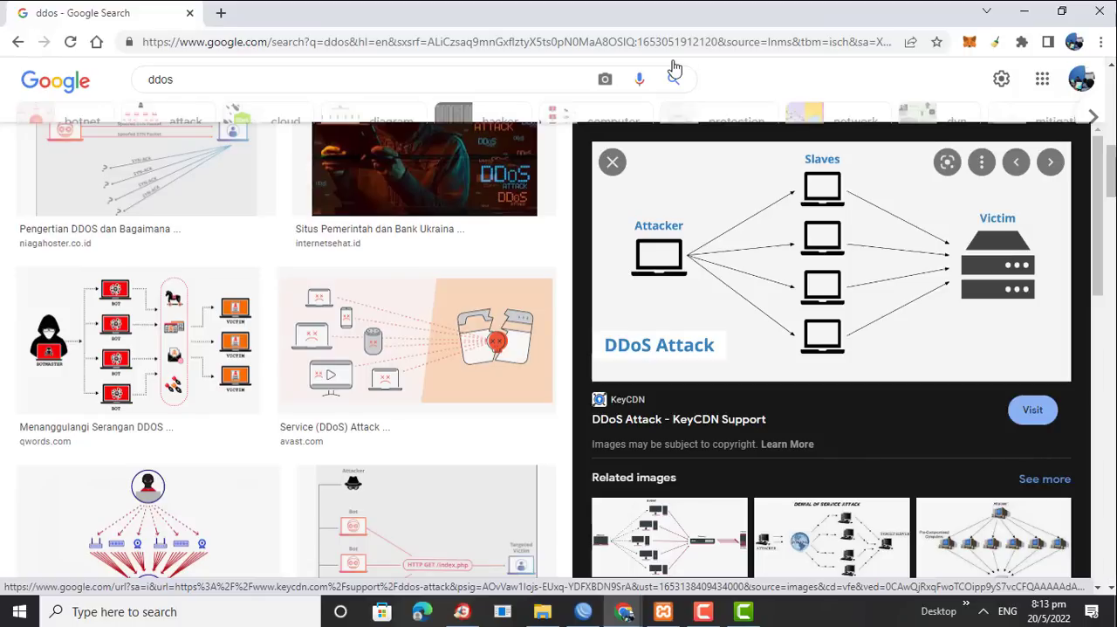
click(451, 48)
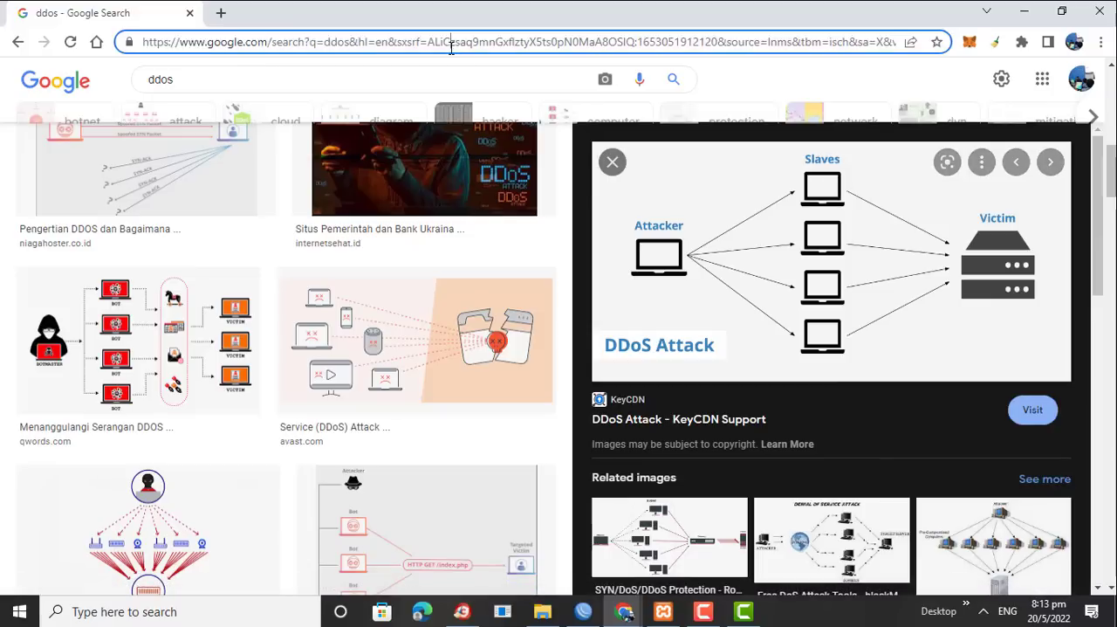
text(google.com)
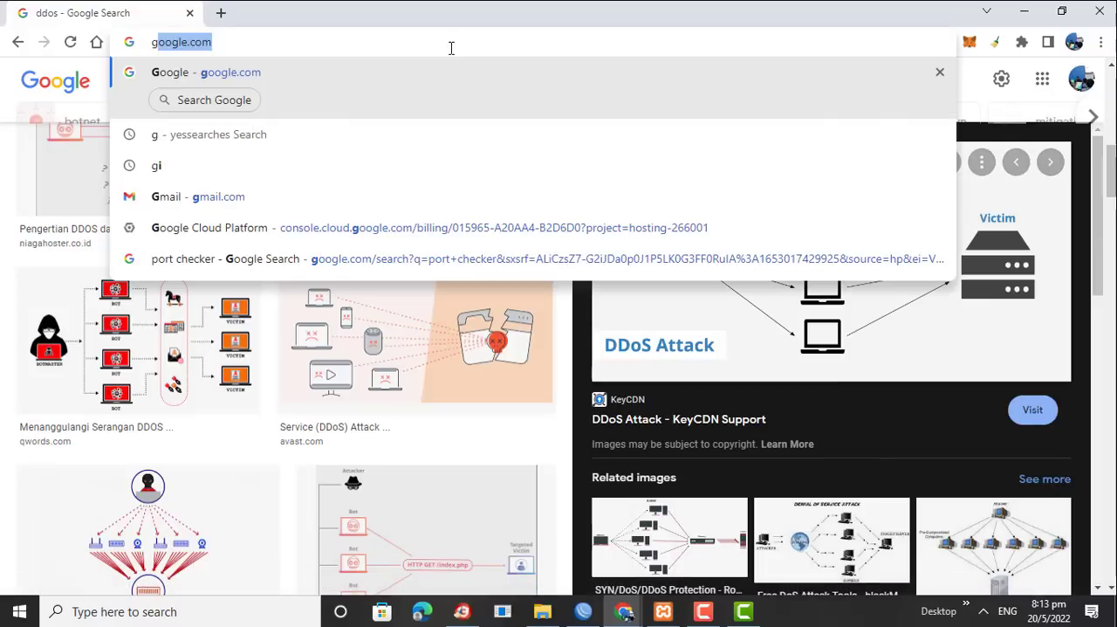
key(Return)
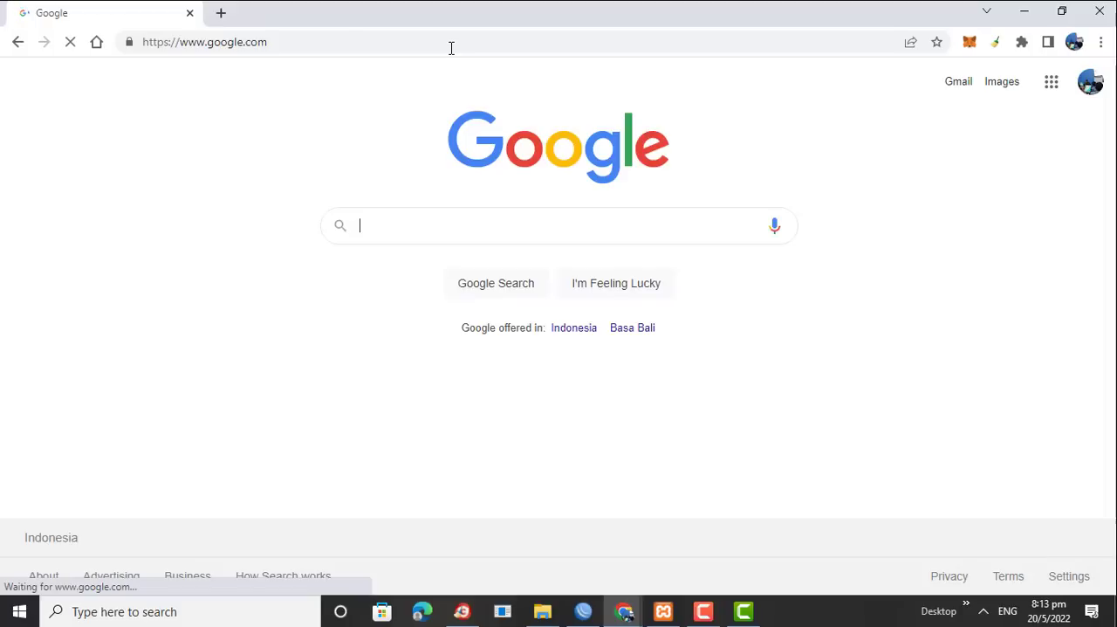
Search Google for "scanning" using the suggested query
click(378, 225)
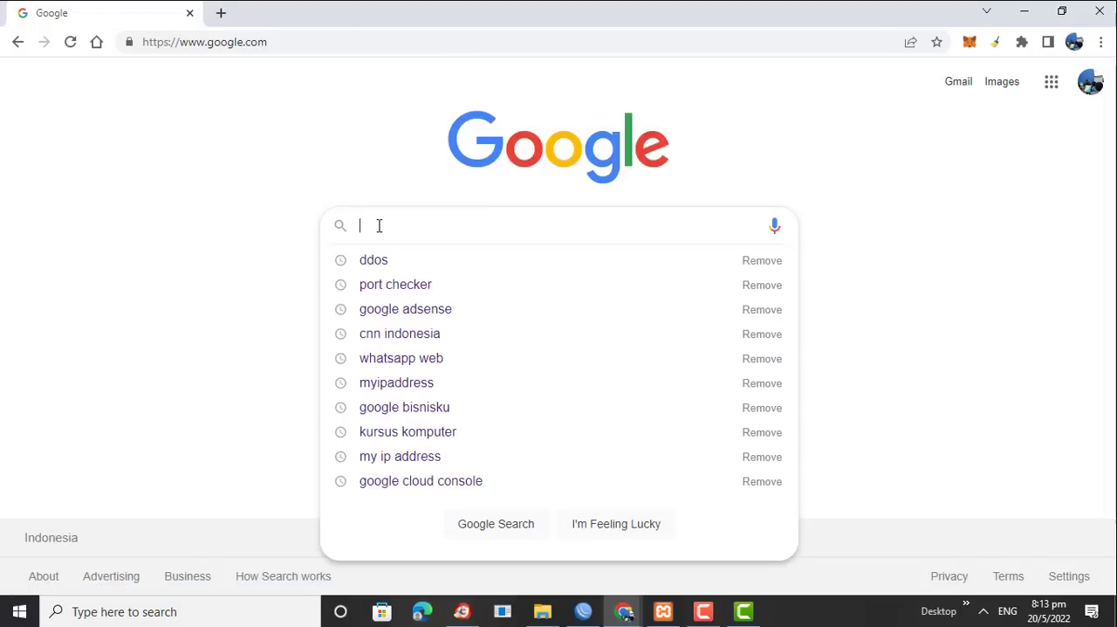
text(sac)
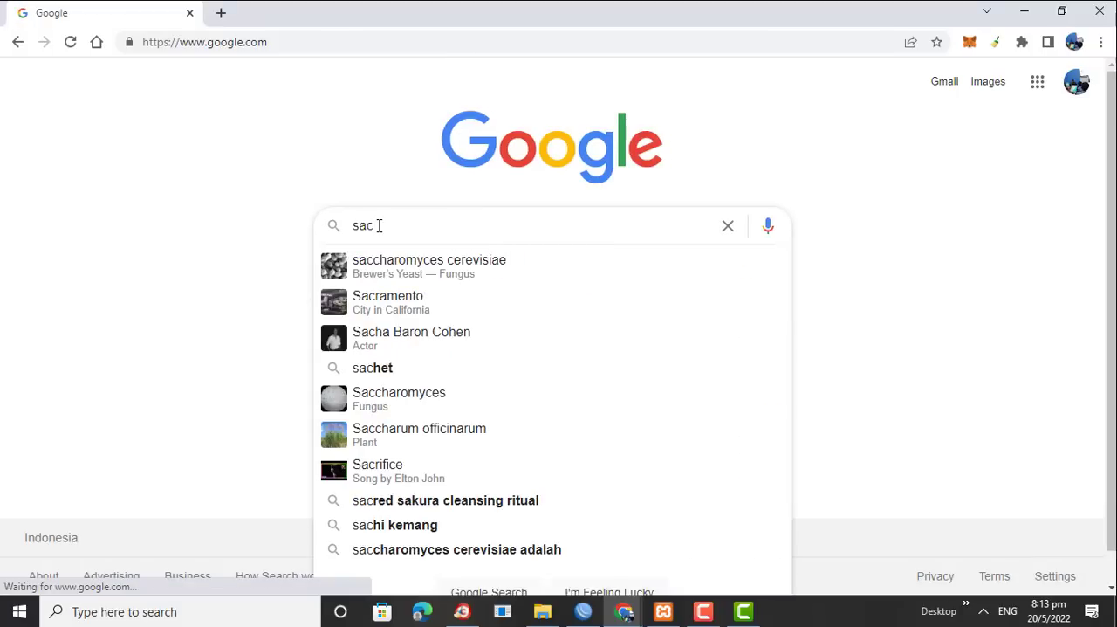
key(BackSpace)
key(BackSpace)
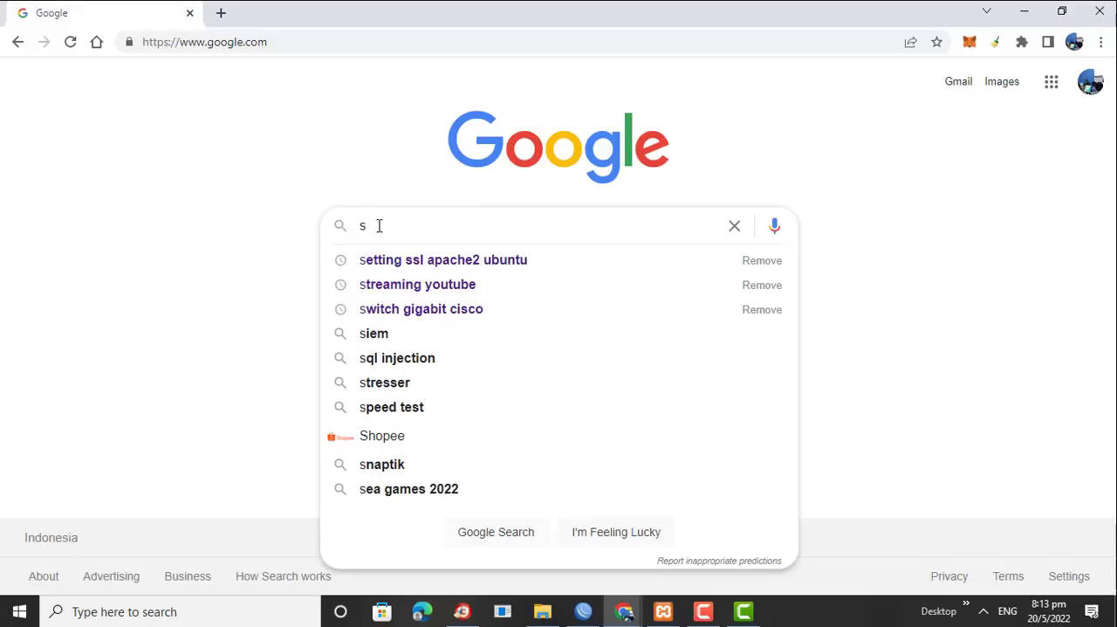
text(cnin)
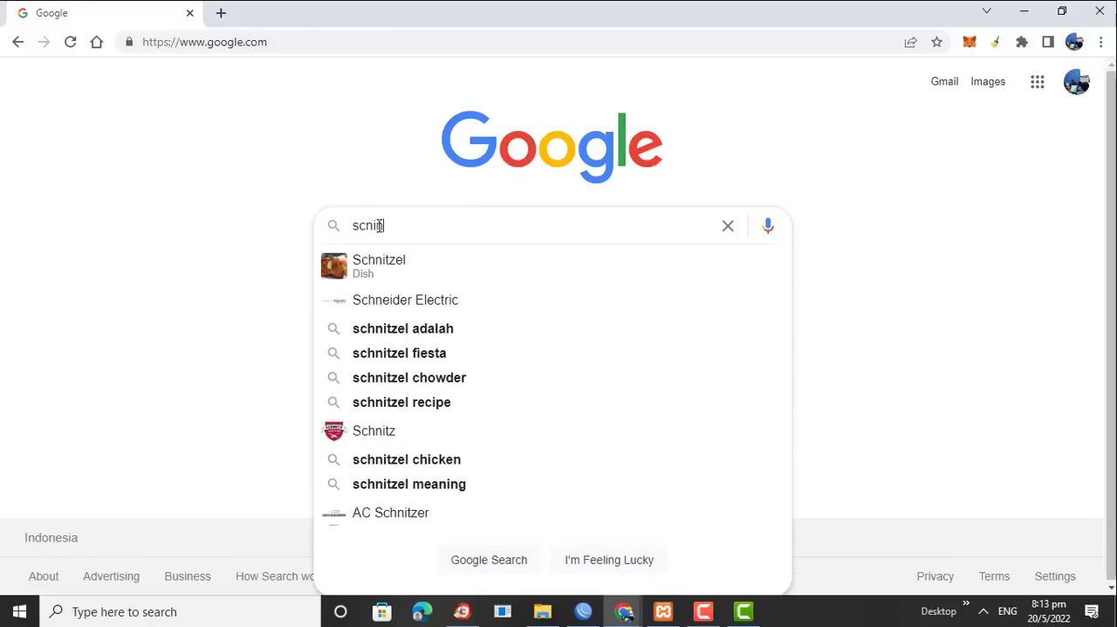
key(BackSpace)
key(BackSpace)
key(BackSpace)
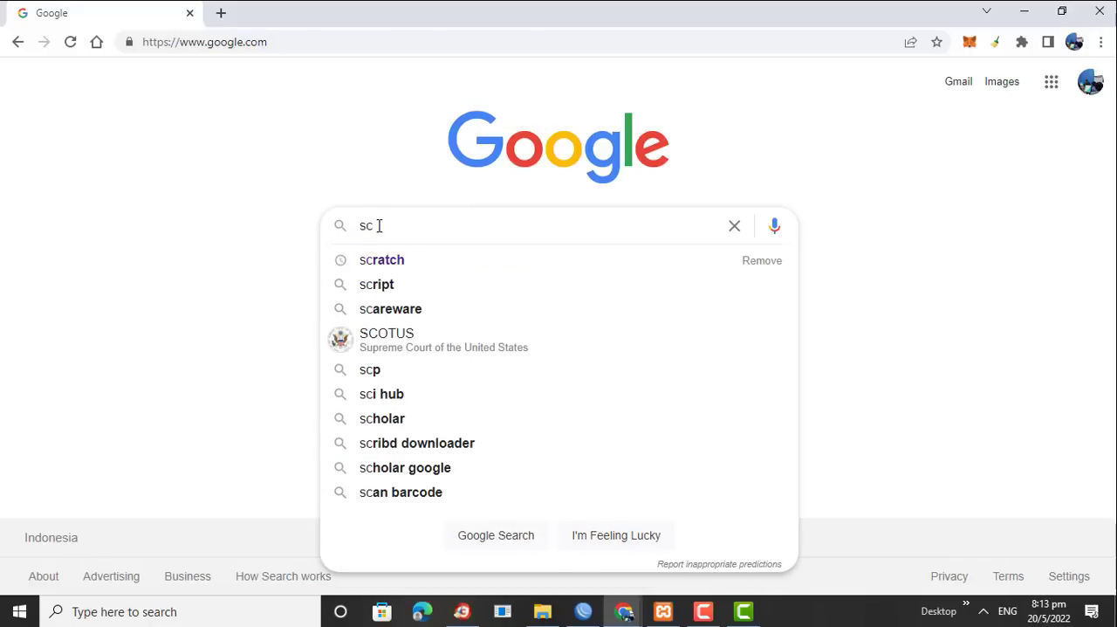
text(anin)
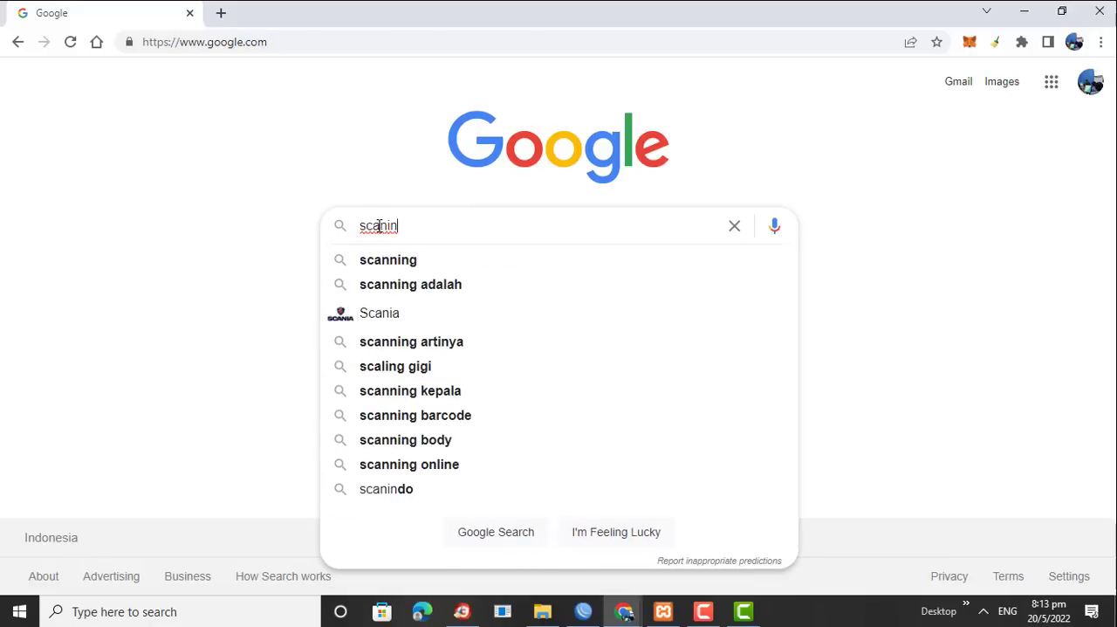
click(402, 262)
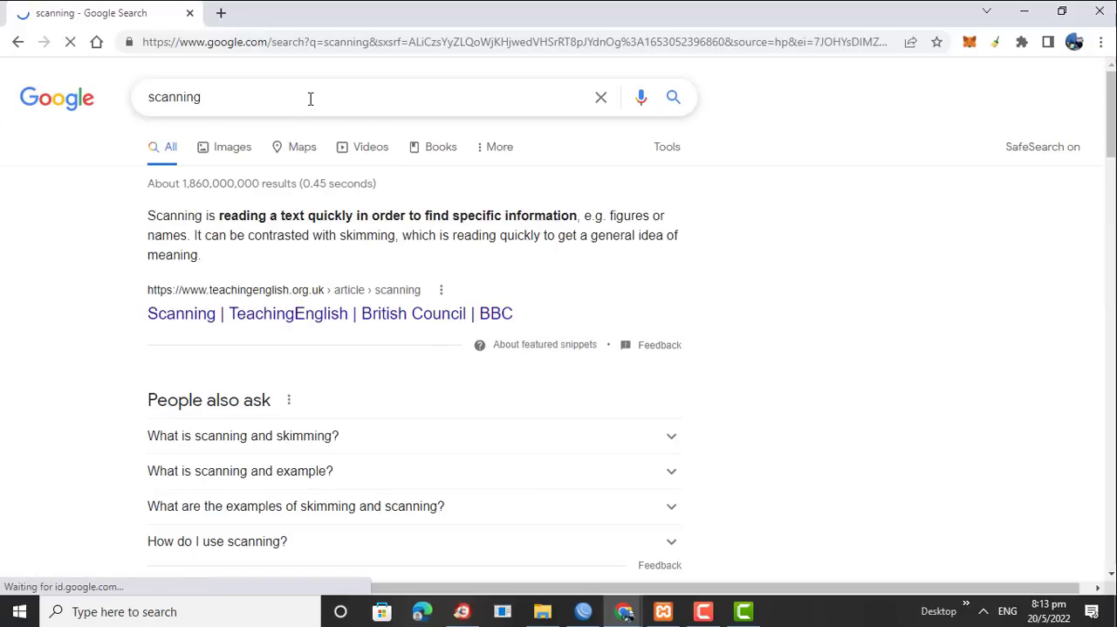
Refine the Google search to "scanning port online"
click(310, 99)
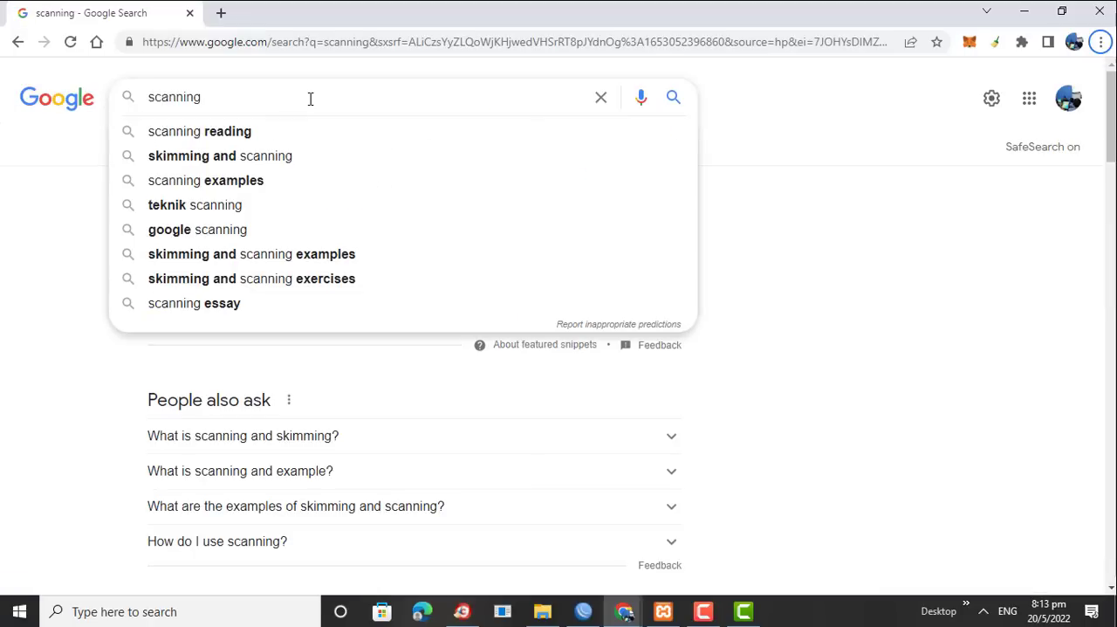
text(port)
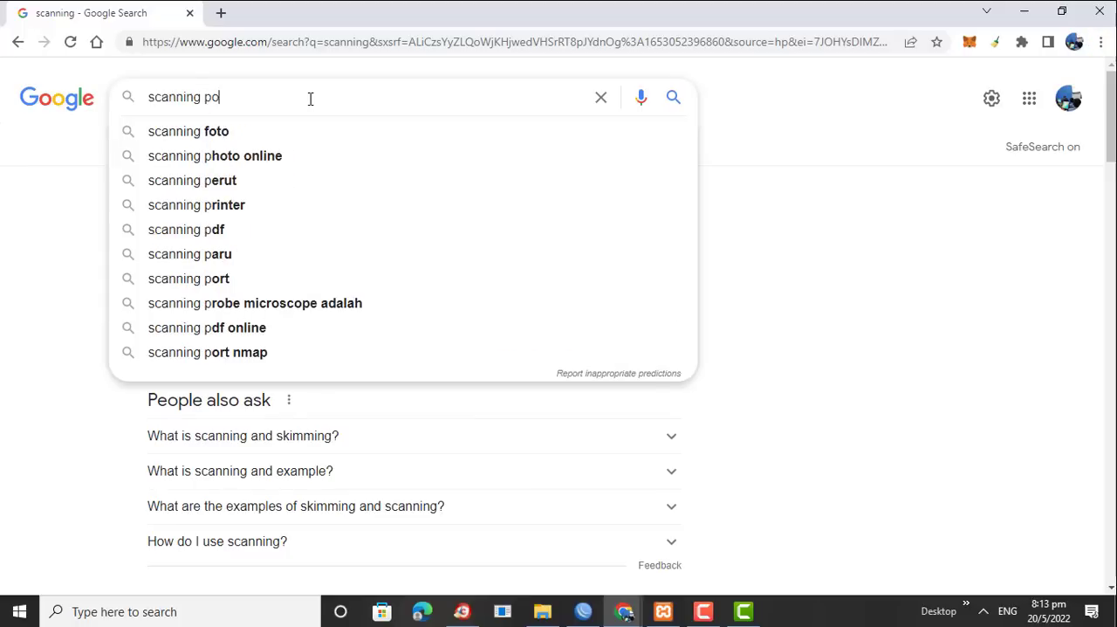
key(Down)
key(Down)
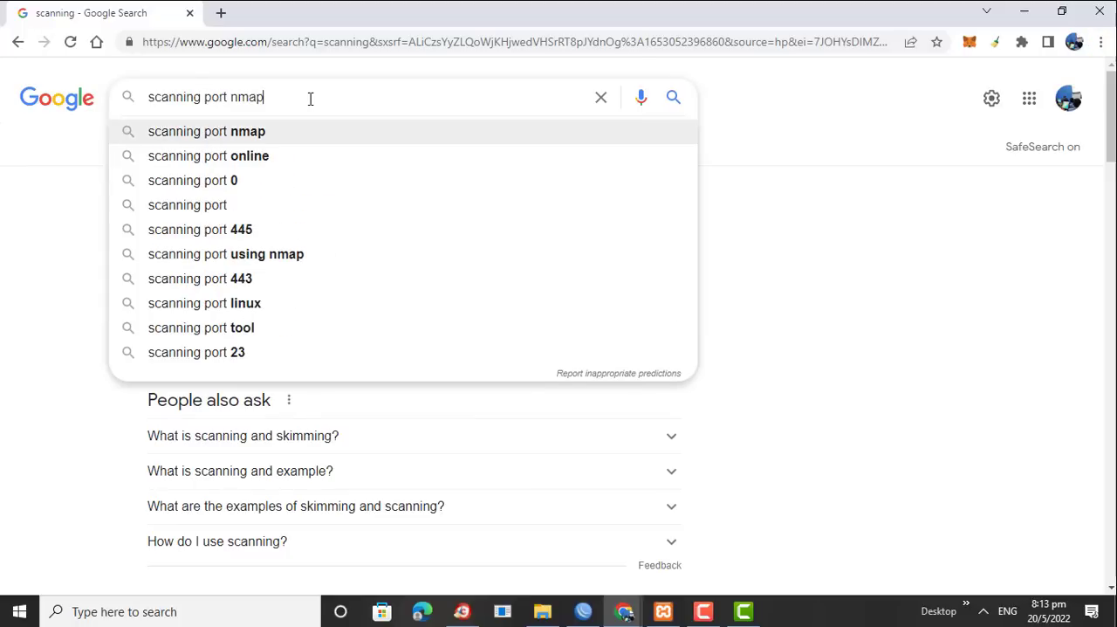
key(Return)
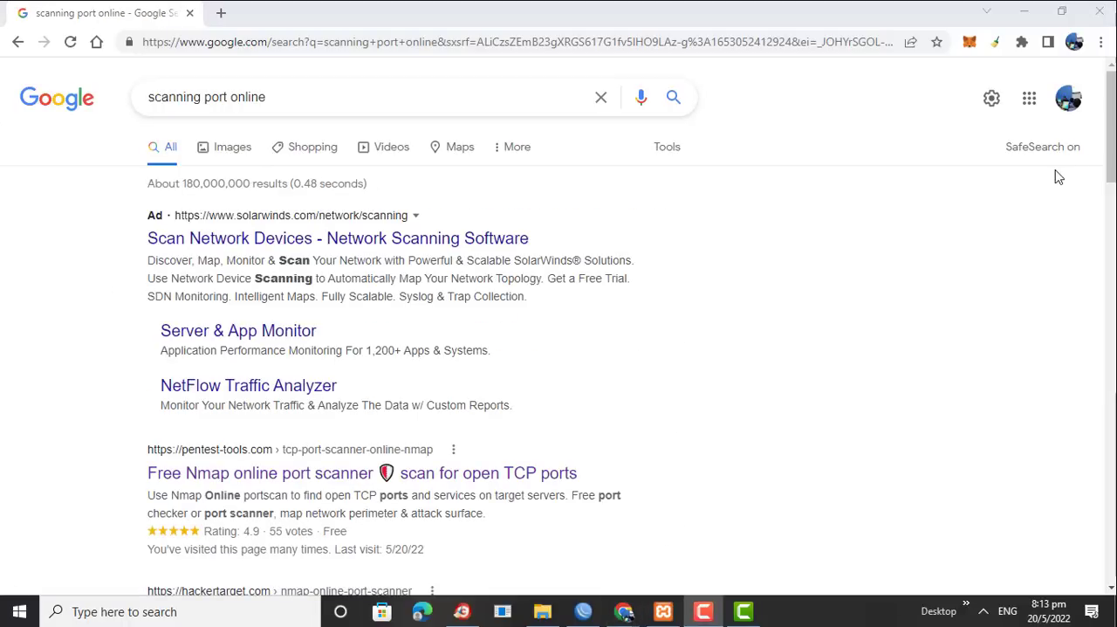
Open the ipfingerprints.com Network Port Checker & Scanner Tool result and scan host 180.244.50.3 on ports 80 to 88
drag(1112, 176, 1113, 231)
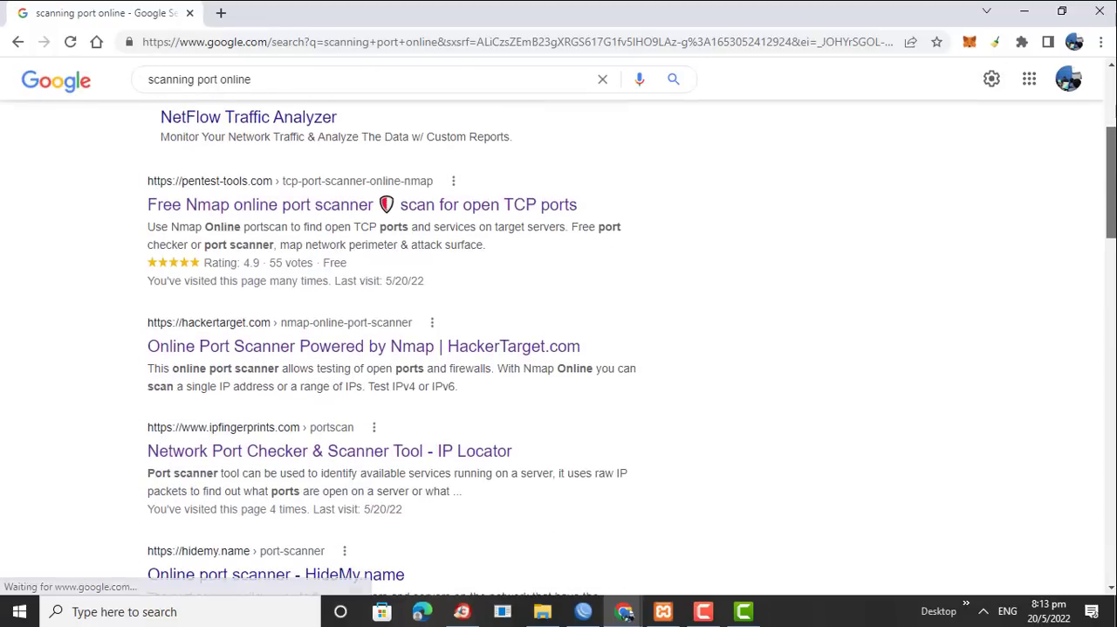
click(437, 465)
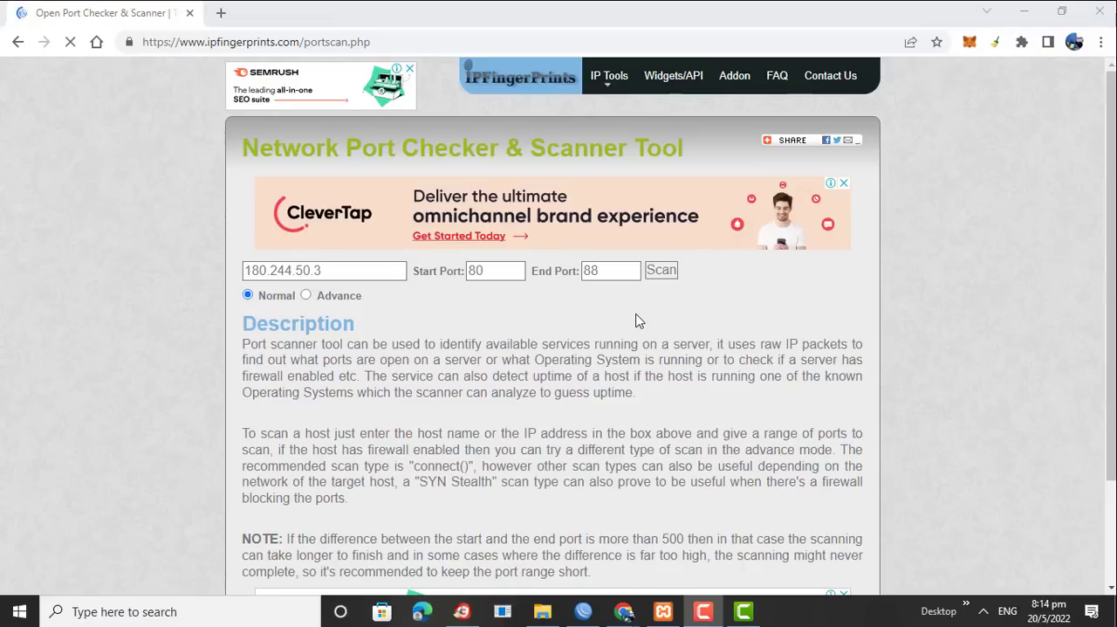
click(657, 279)
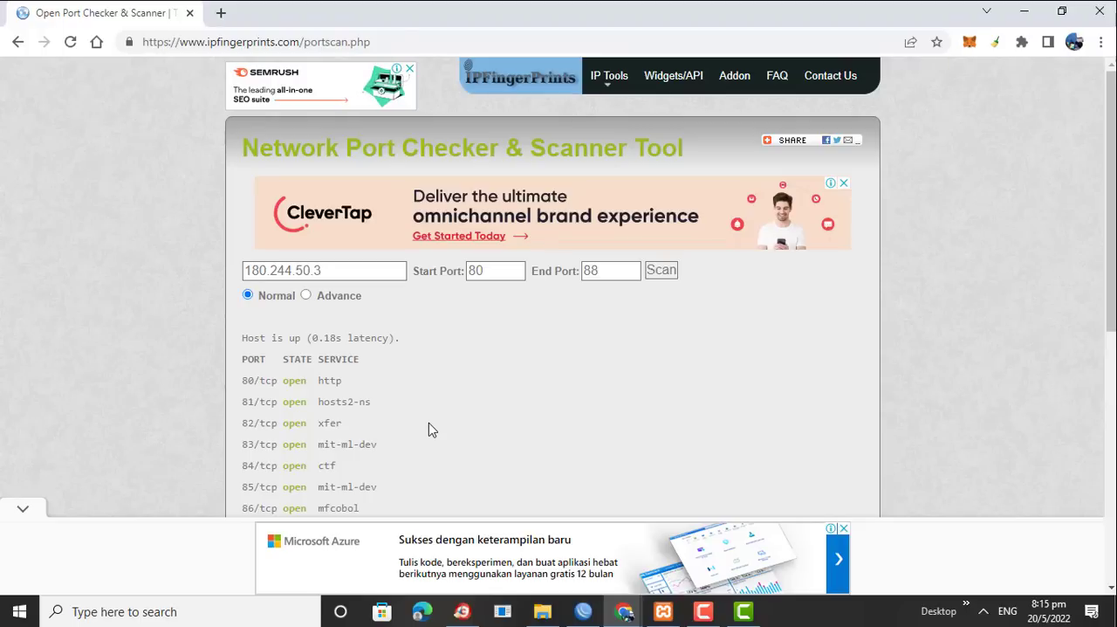
Open a Command Prompt window and move it so the port scanner's IP address field is uncovered
click(105, 611)
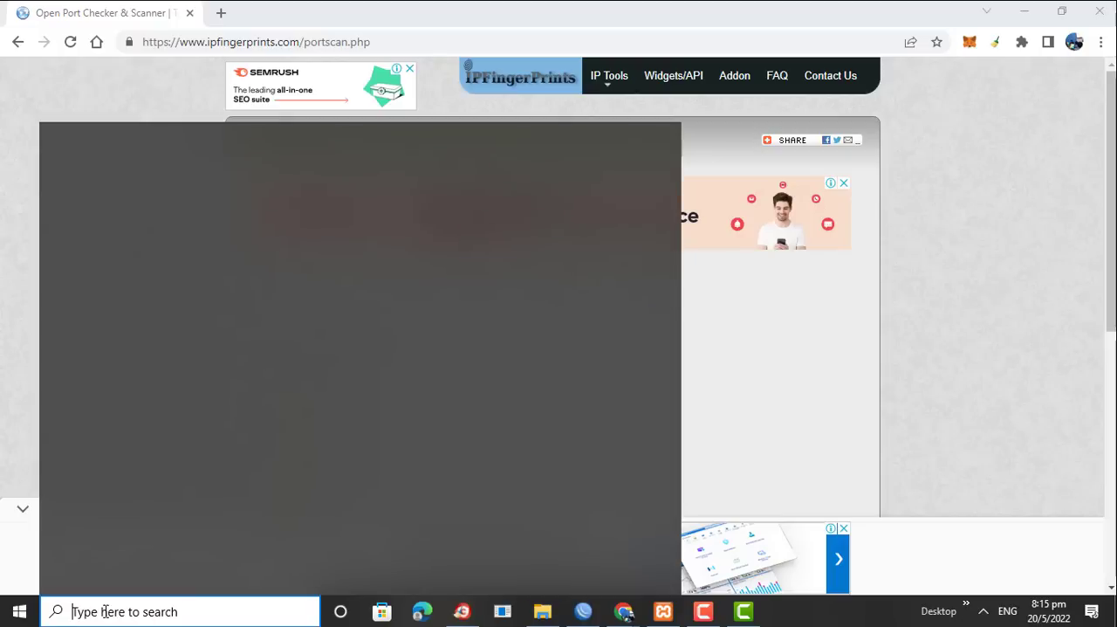
text(ping)
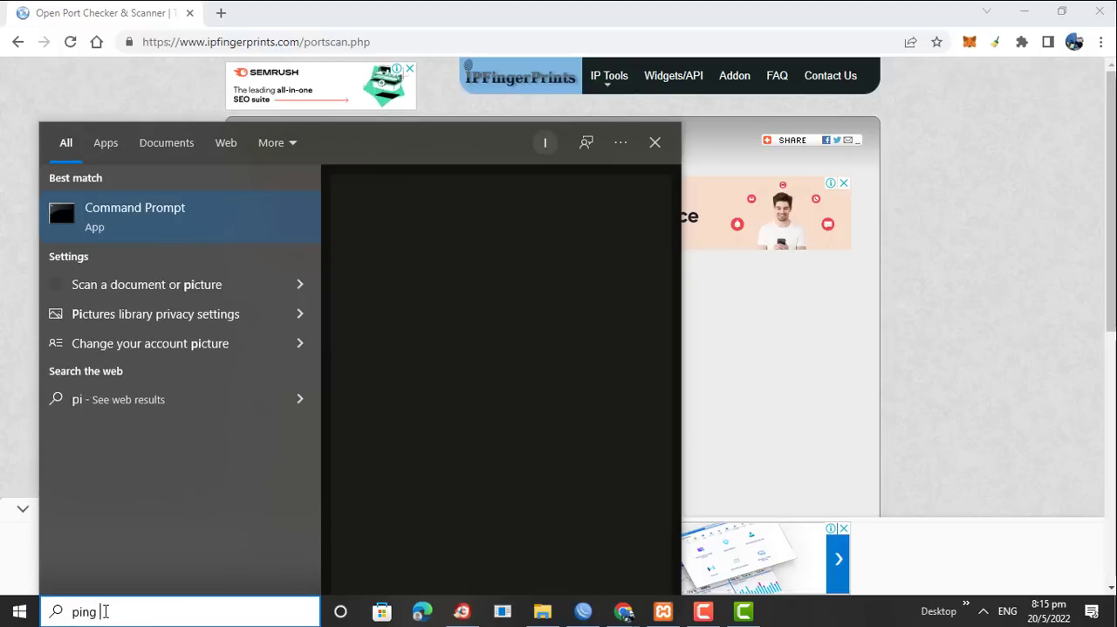
click(135, 214)
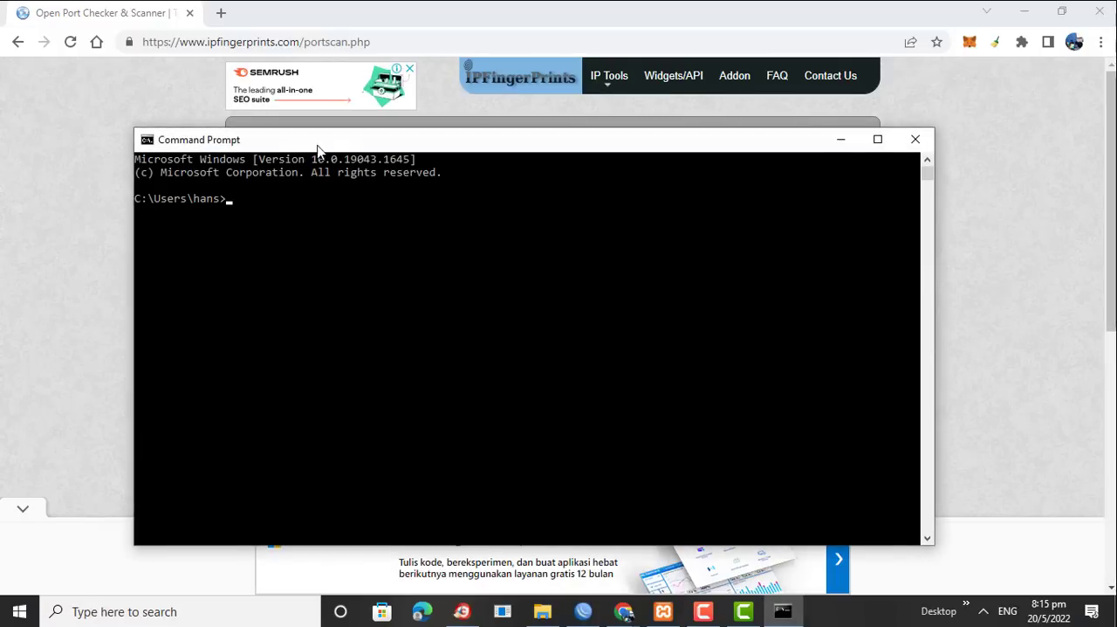
drag(319, 150, 530, 384)
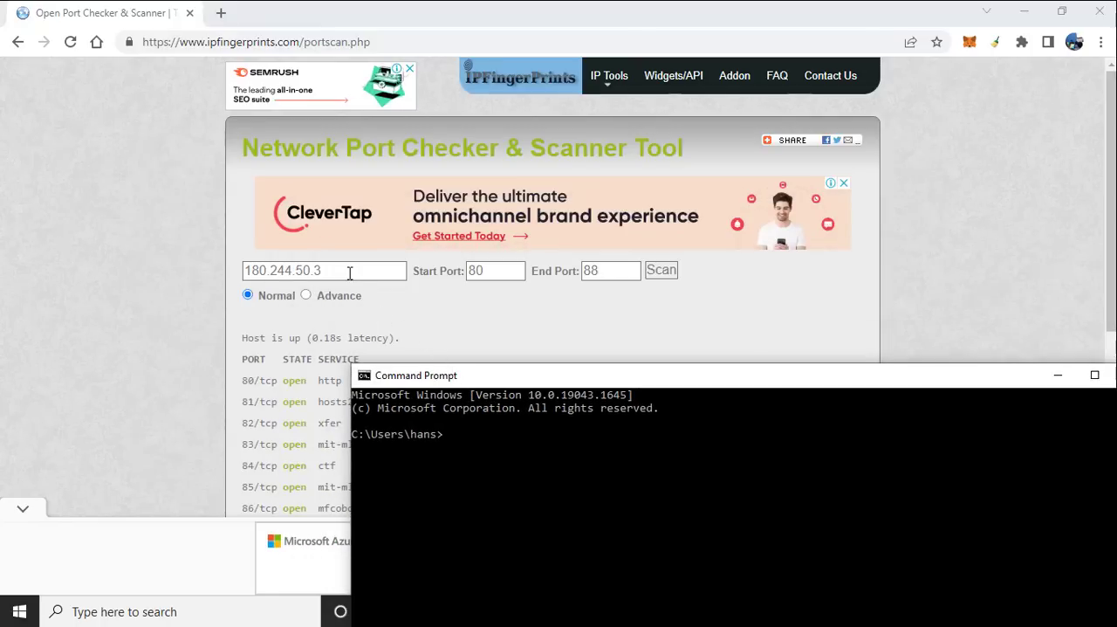
drag(350, 273, 135, 257)
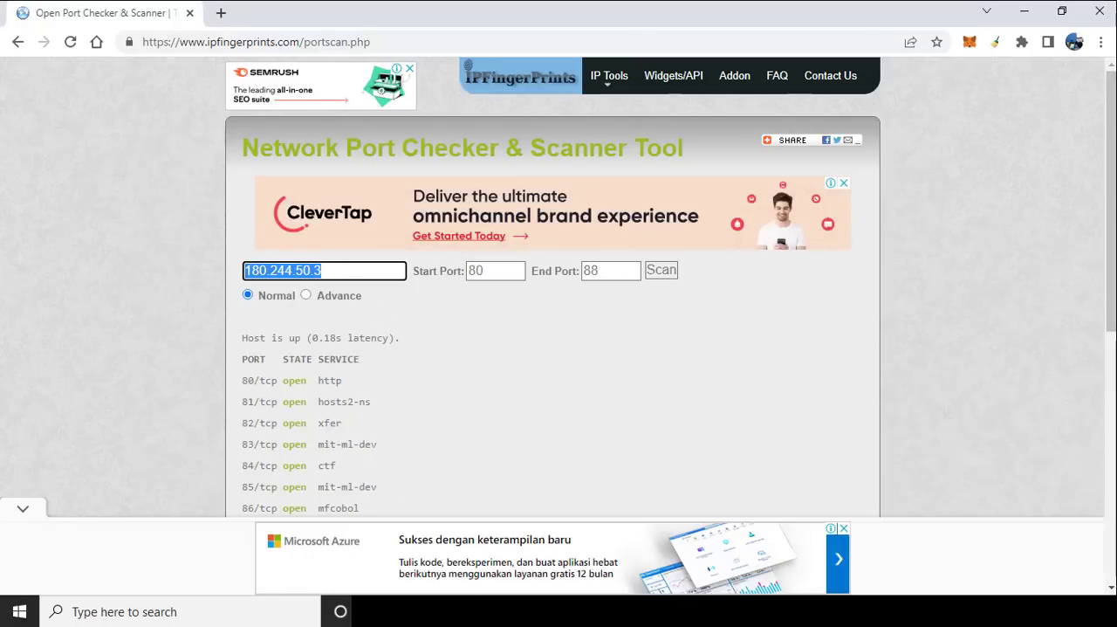
click(207, 611)
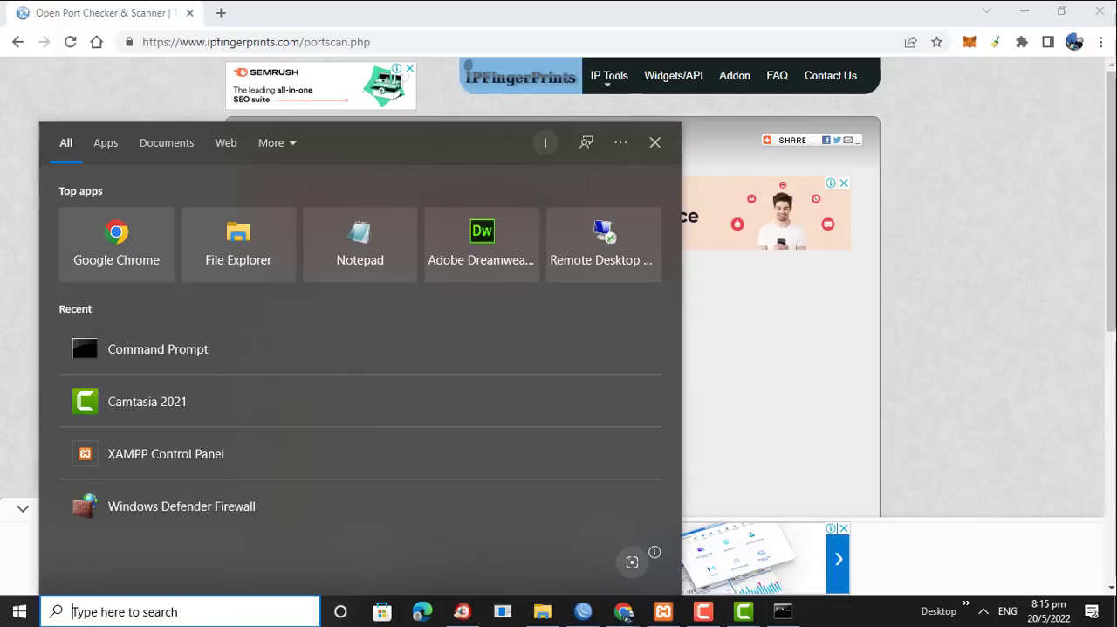
click(784, 614)
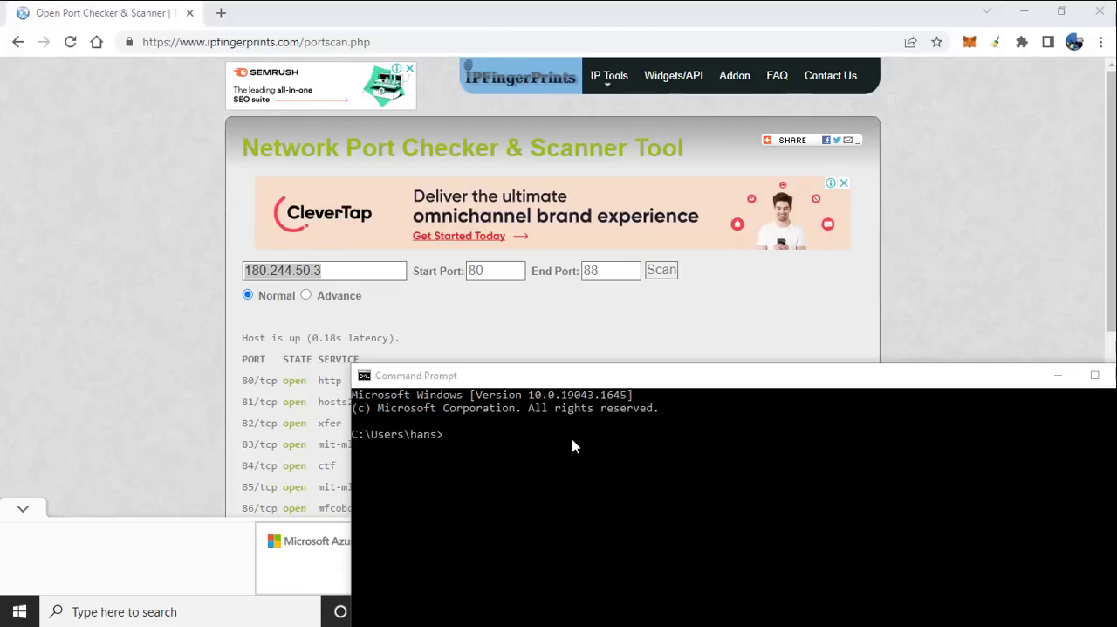
Reposition the Command Prompt window, ping 180.244.50.3 and minimise the window
drag(543, 382, 368, 172)
click(361, 240)
text(pi)
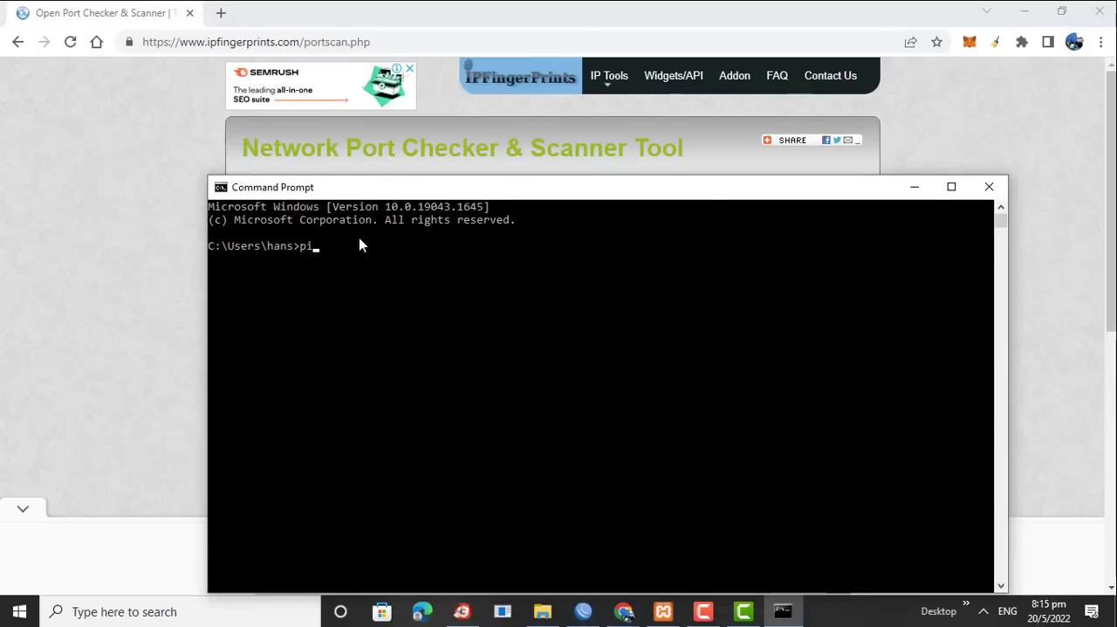
text(ng )
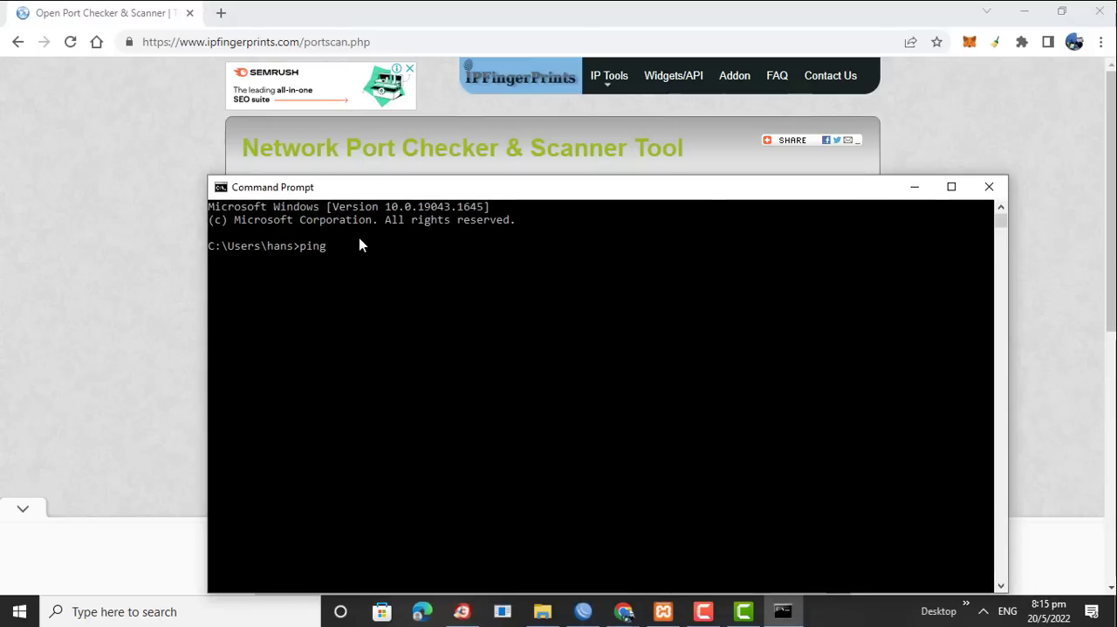
text(180.244.50.3)
key(Return)
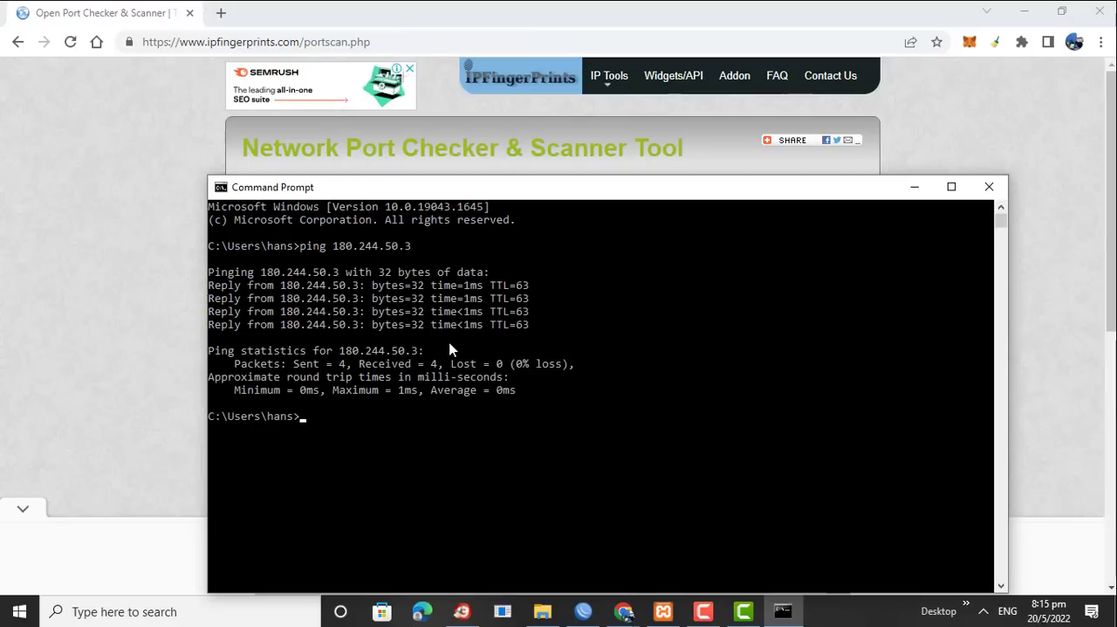
click(917, 188)
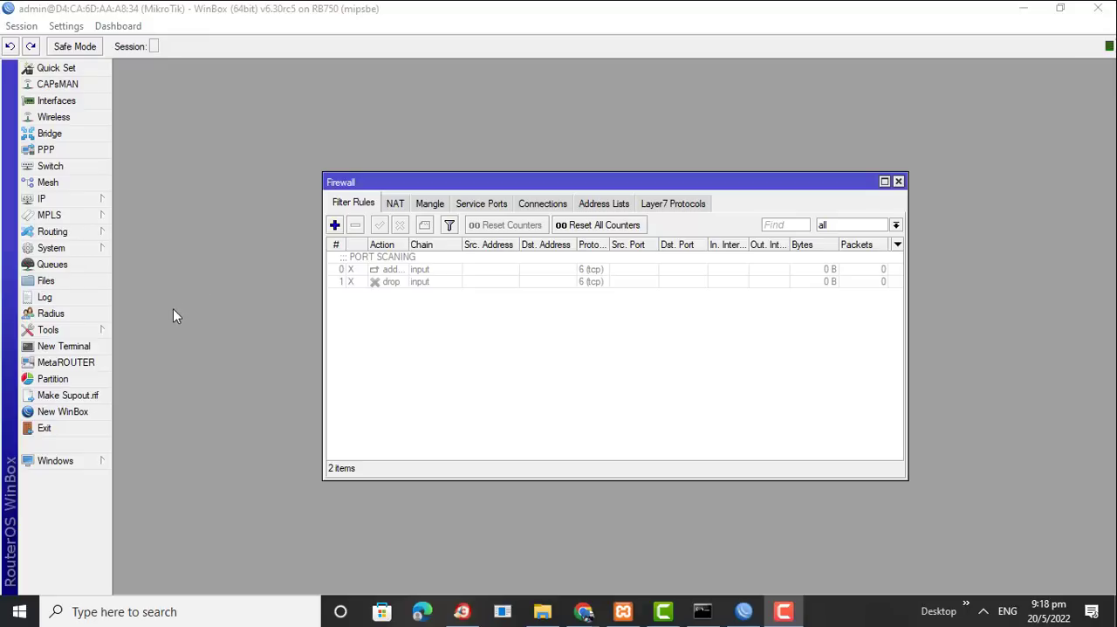
Open the router's system Resources window in WinBox and move it aside to uncover more of the firewall filter rules
click(81, 250)
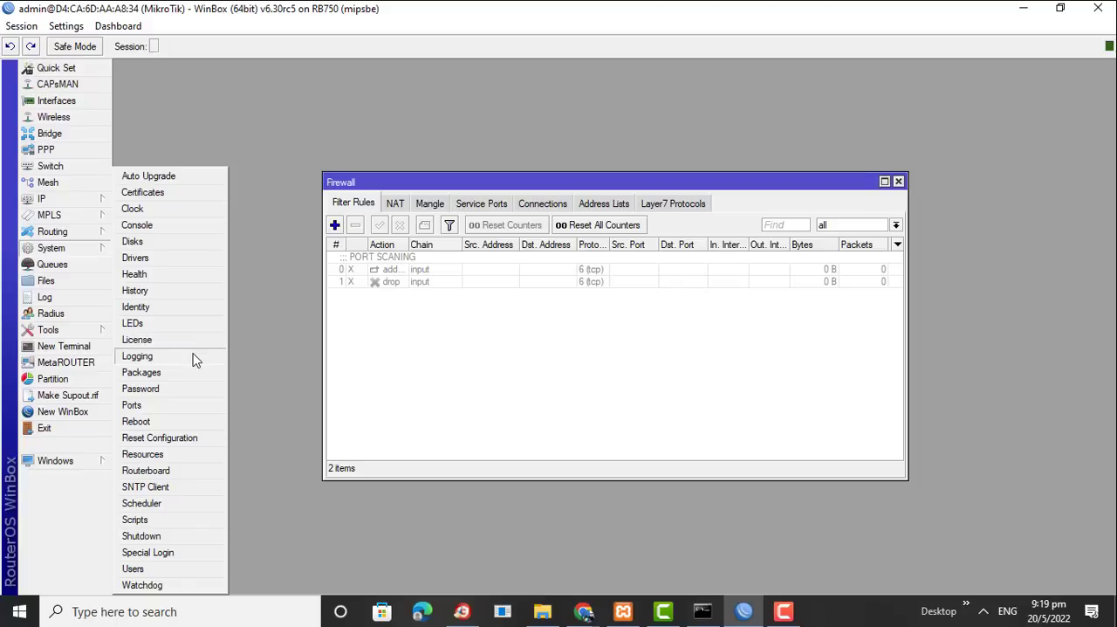
click(164, 455)
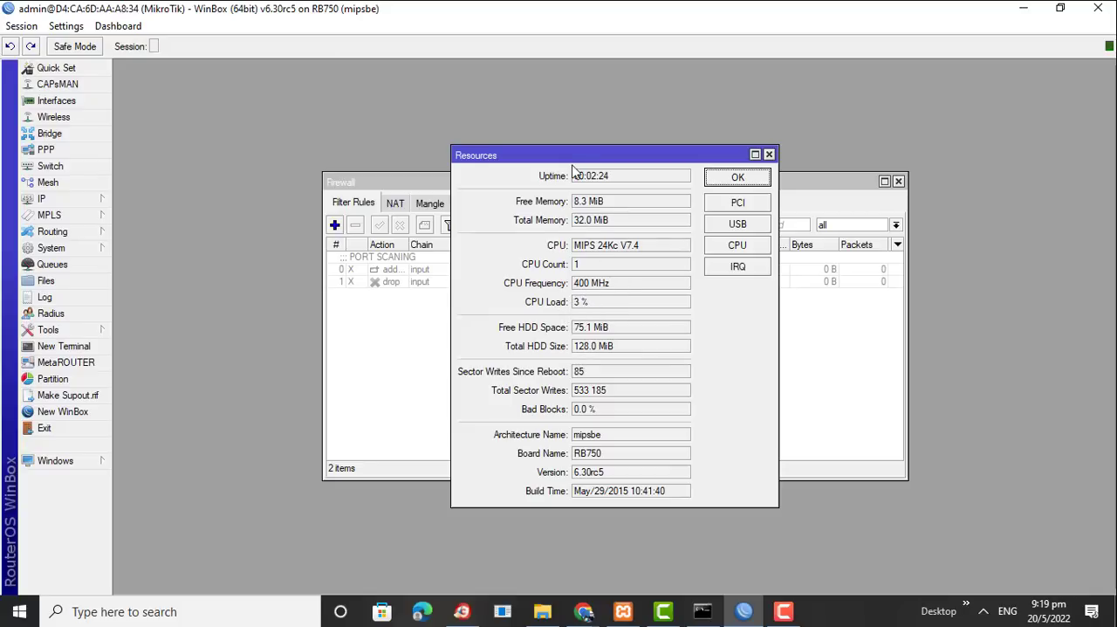
drag(554, 156, 256, 141)
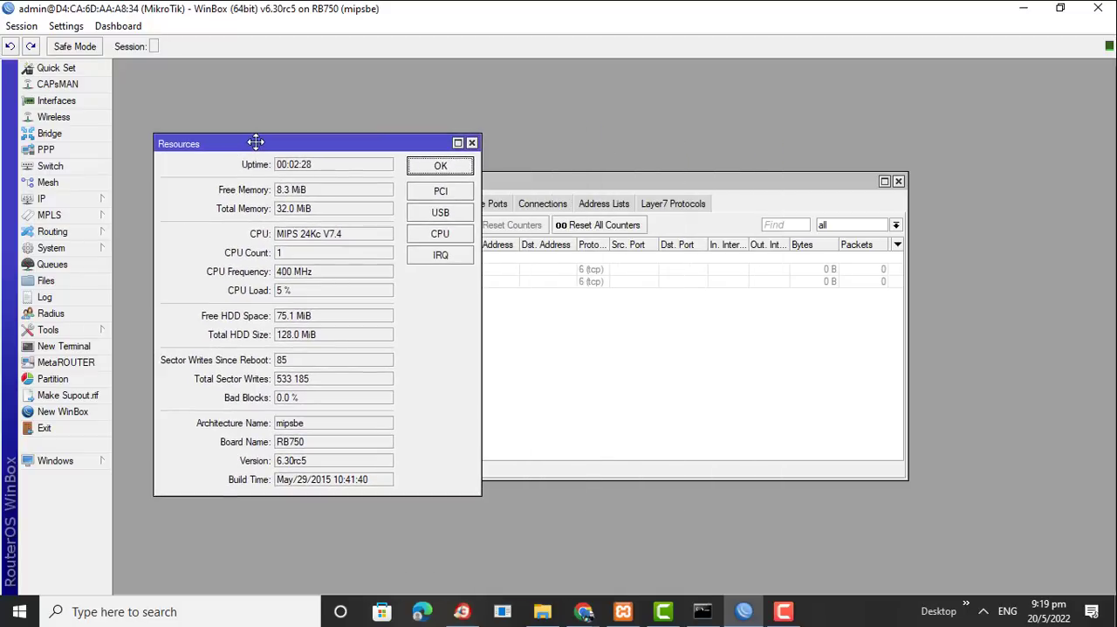
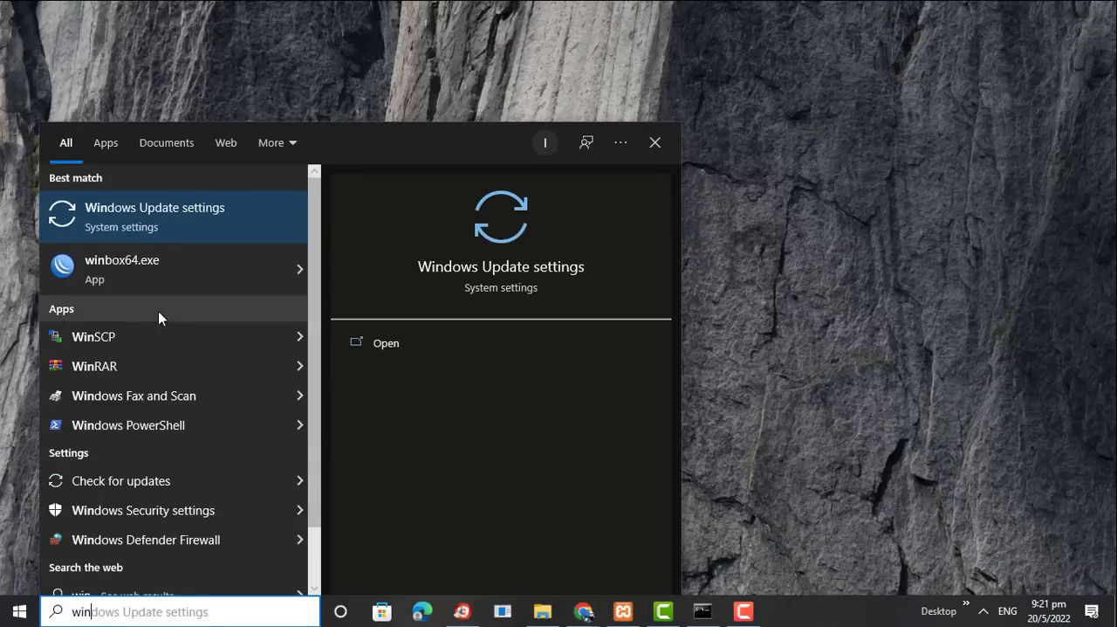
Launch WinBox, enter the router's login password, connect to the MikroTik router and maximise the session window
click(120, 278)
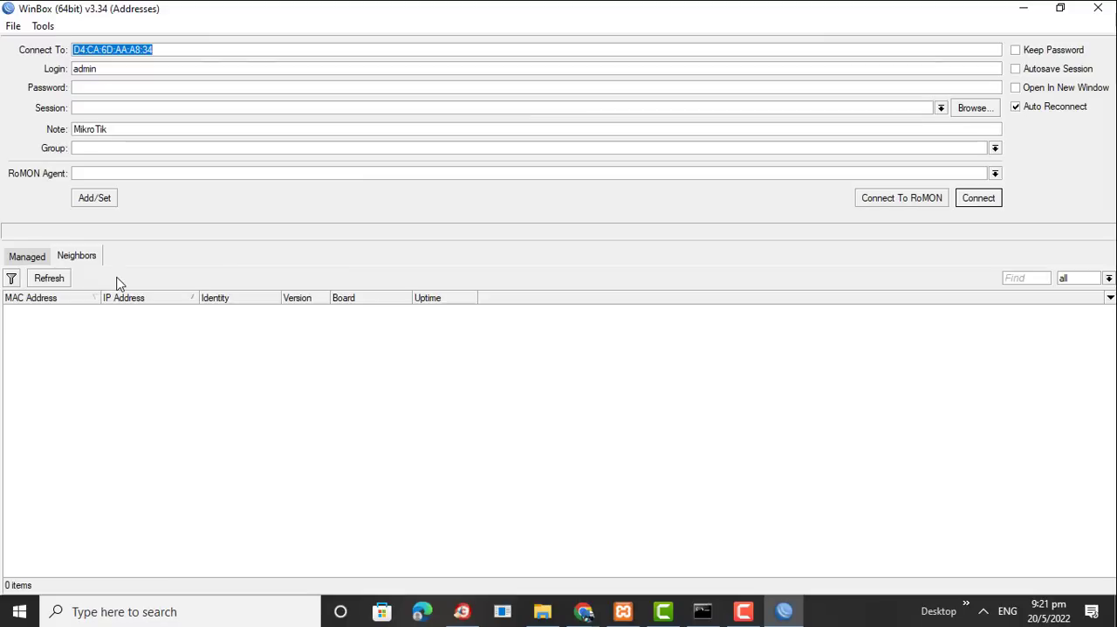
click(110, 87)
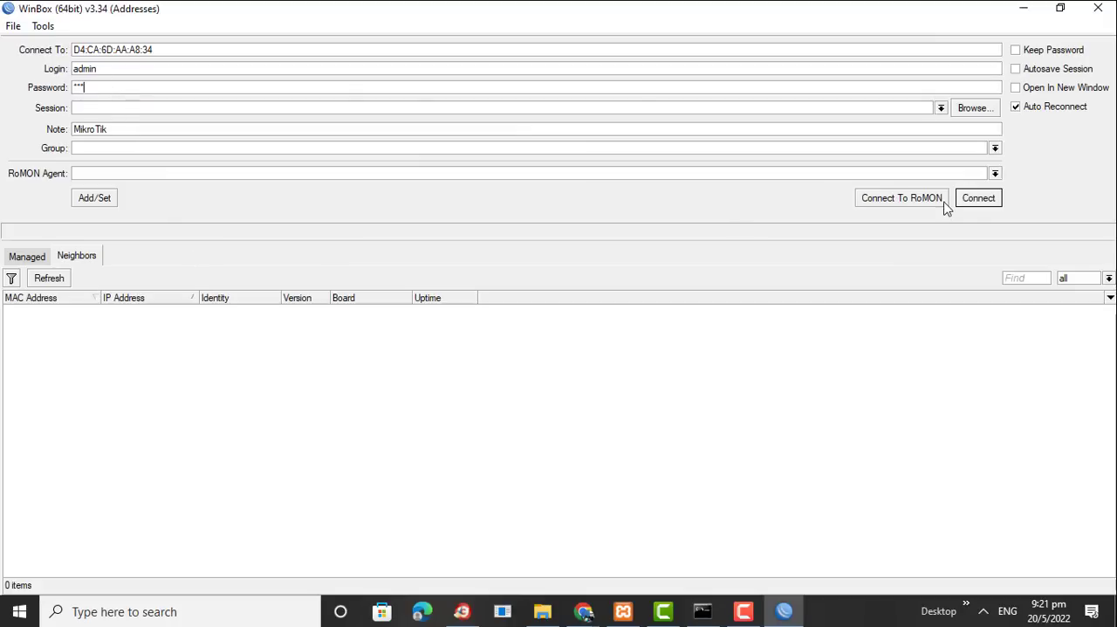
click(977, 201)
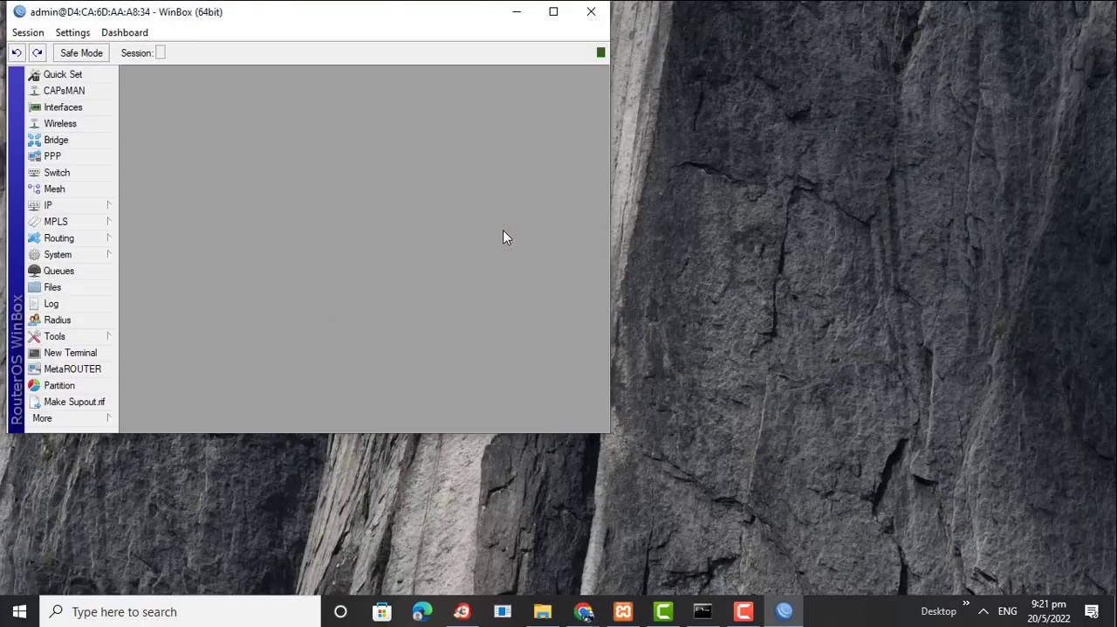
click(563, 10)
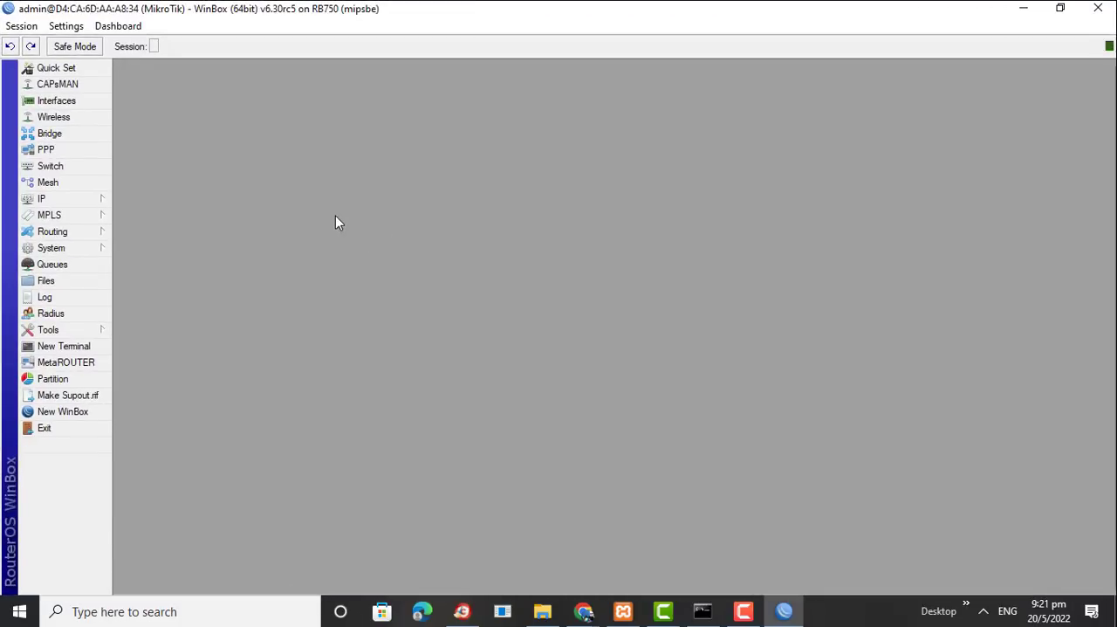
Open the IP firewall's filter rules and remove all the dynamic rules above the hotspot placeholder
click(71, 204)
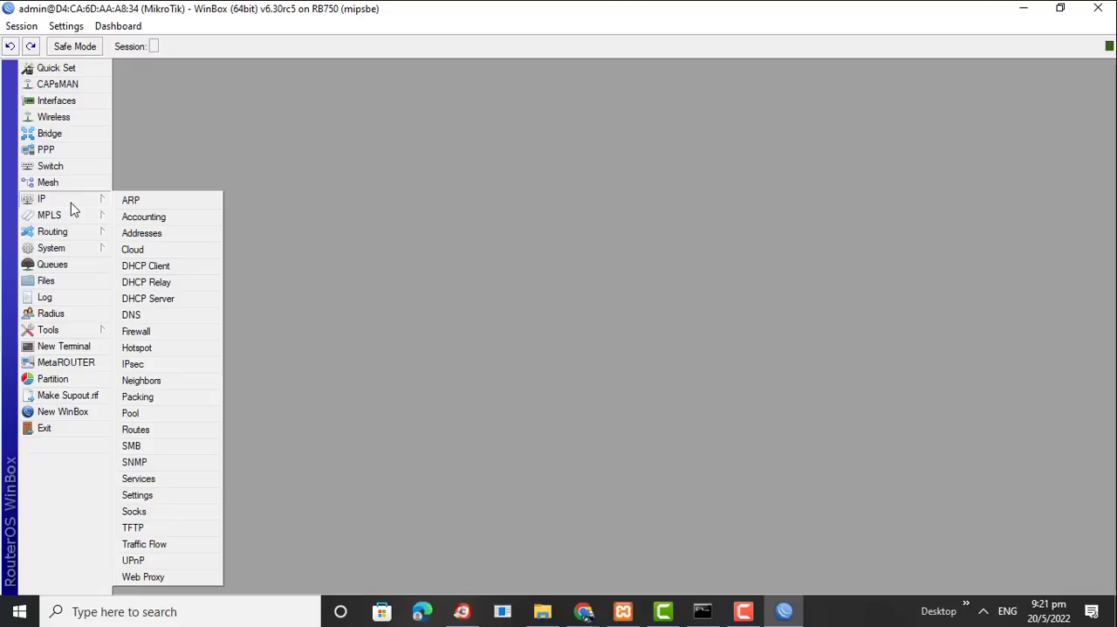
click(165, 333)
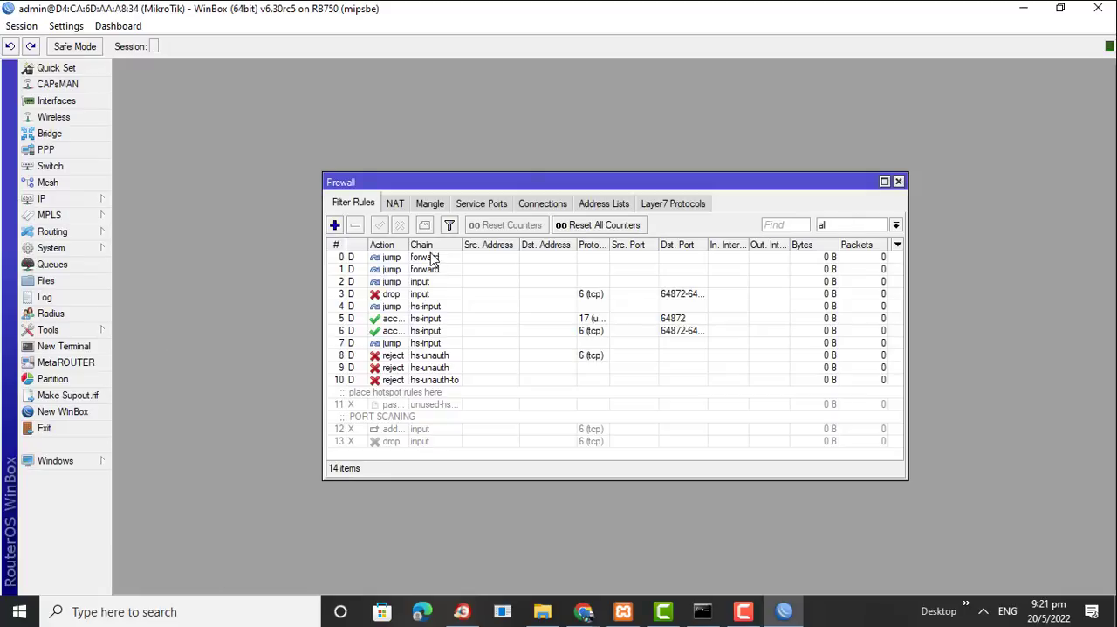
click(393, 258)
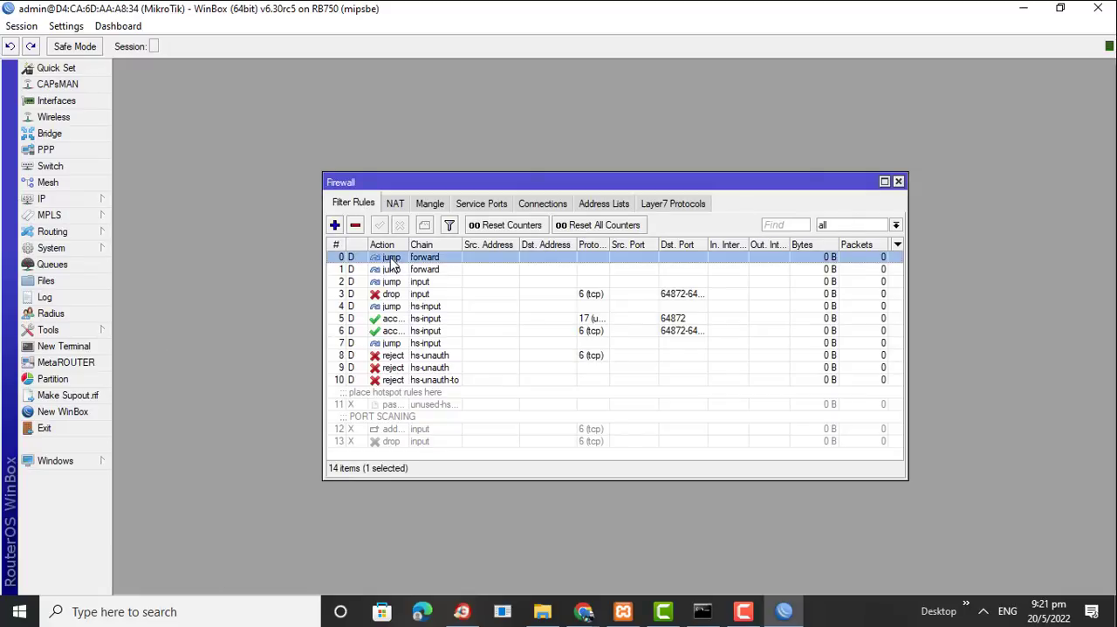
key(shift+Down)
key(shift+Down)
key(shift+Down)
key(shift+Down)
key(shift+Down)
key(shift+Down)
key(shift+Down)
key(shift+Down)
key(shift+Down)
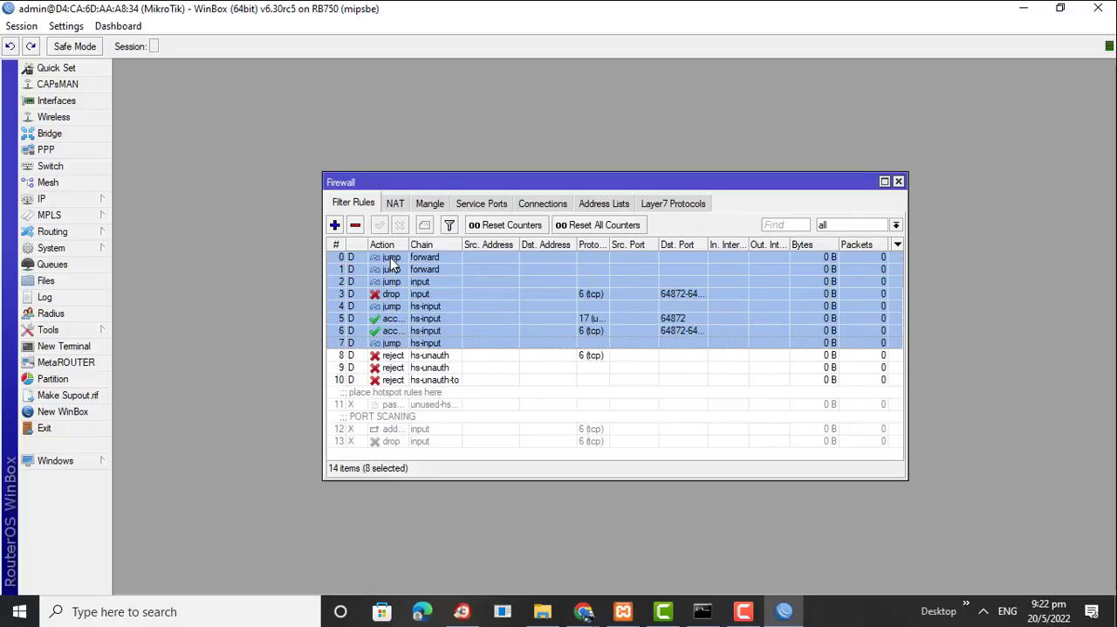
key(shift+Down)
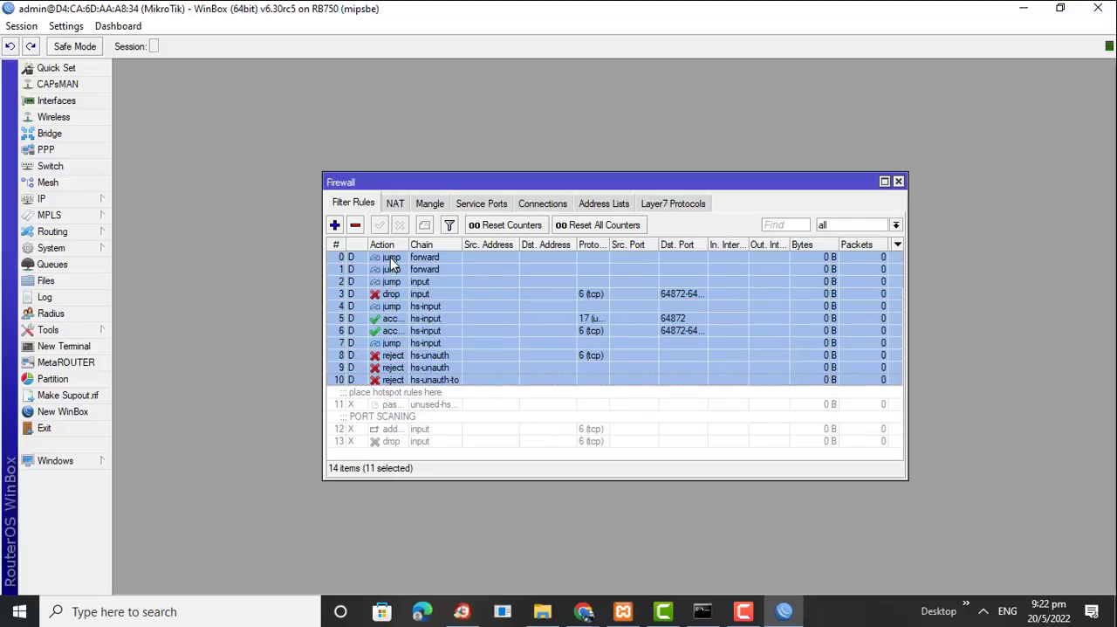
click(355, 226)
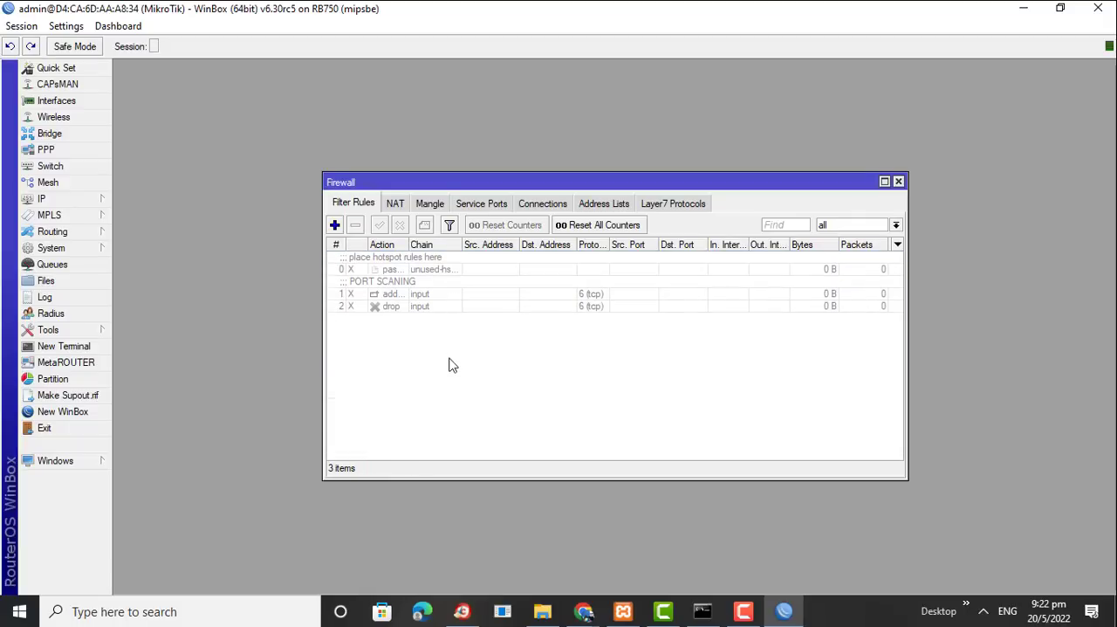
Start a new filter rule with chain input, protocol tcp and incoming interface ISP
click(343, 201)
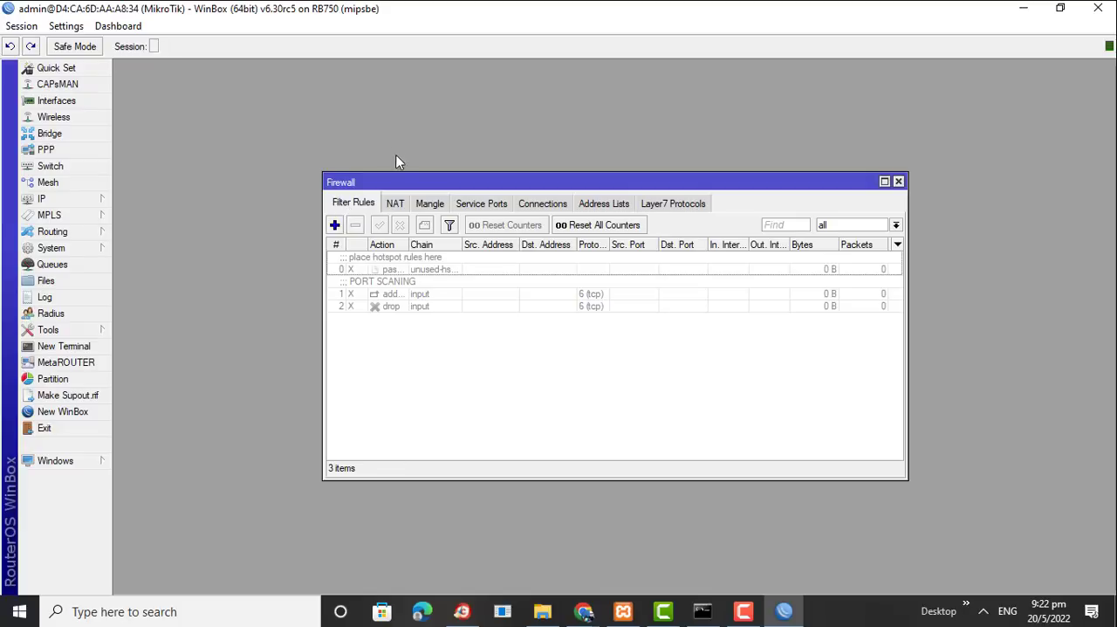
click(335, 225)
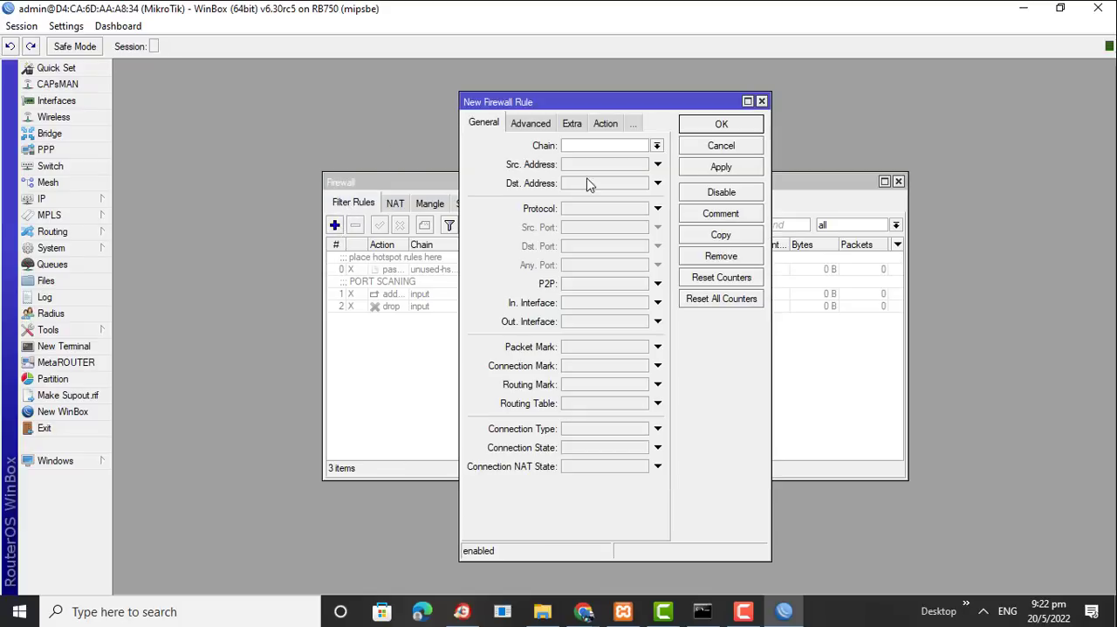
click(658, 147)
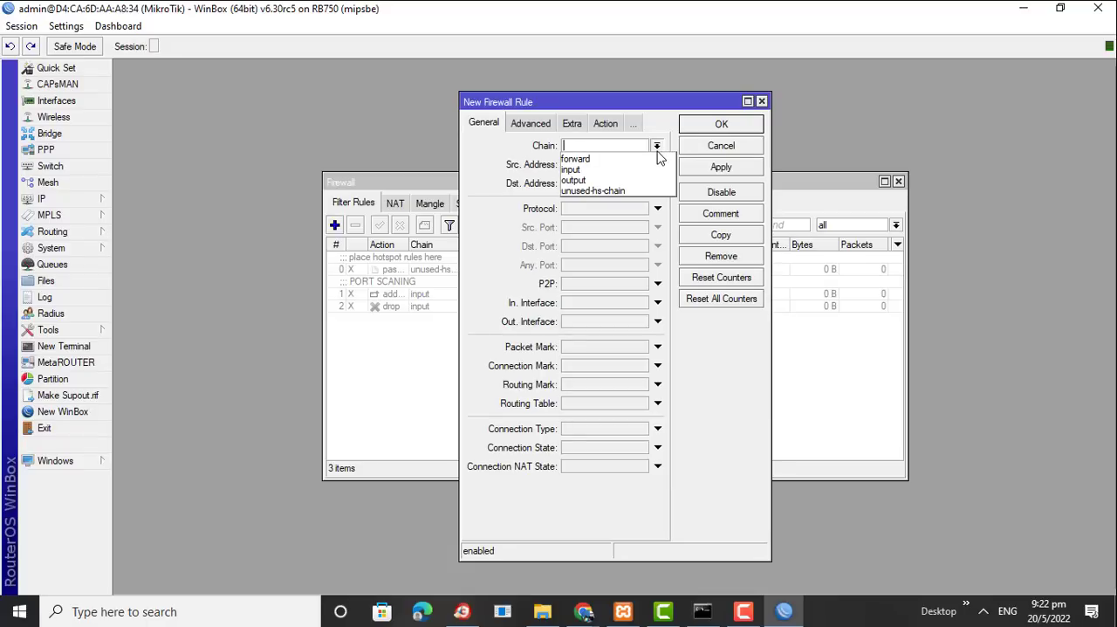
click(597, 173)
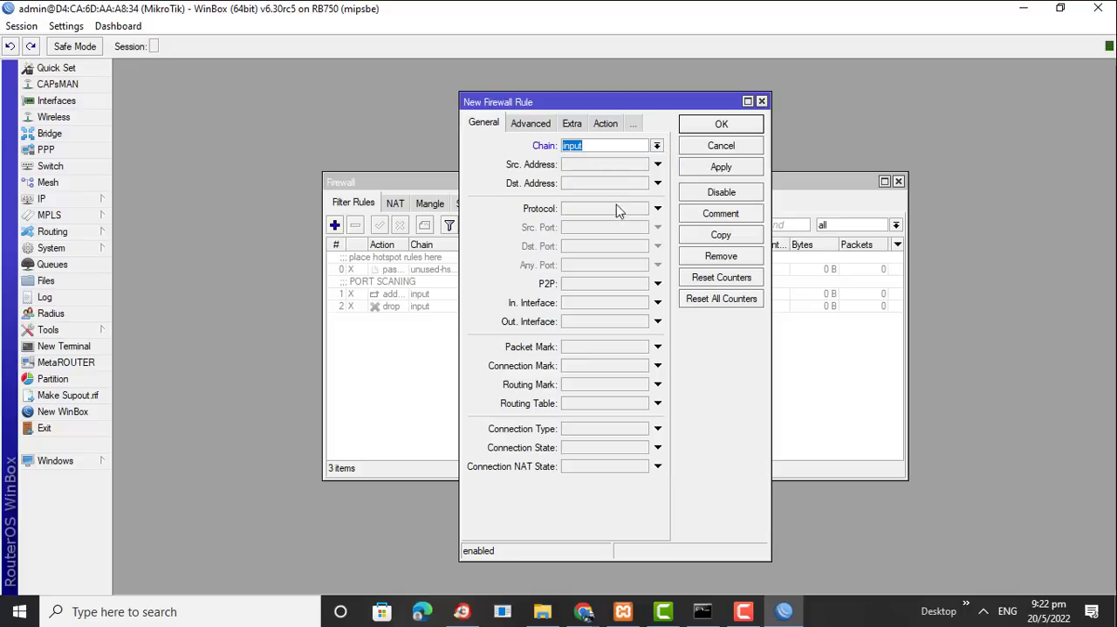
click(658, 210)
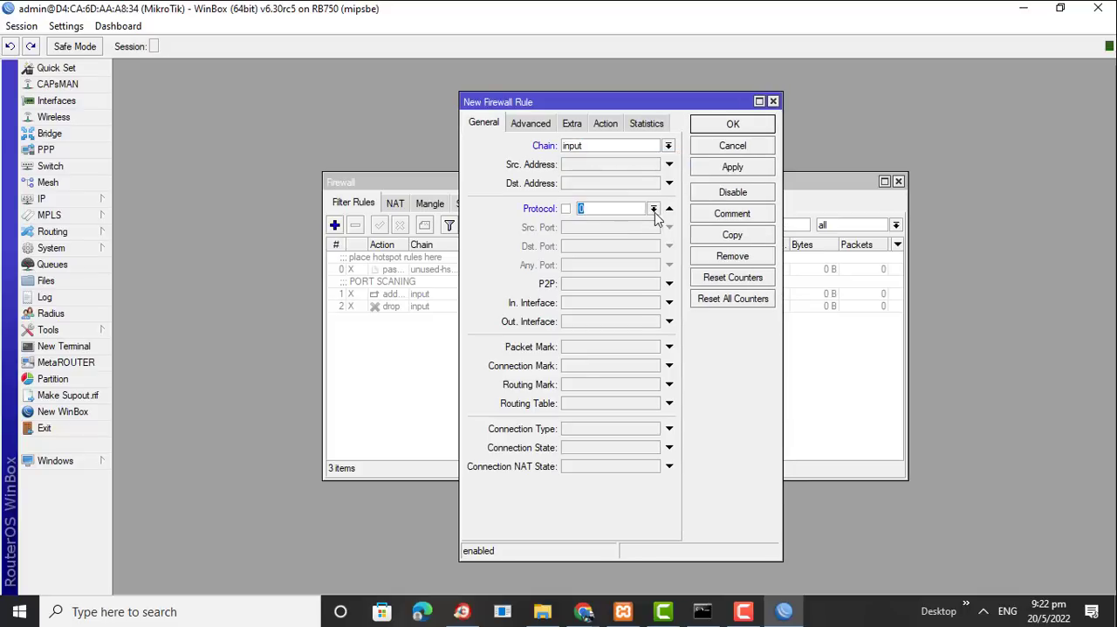
click(654, 210)
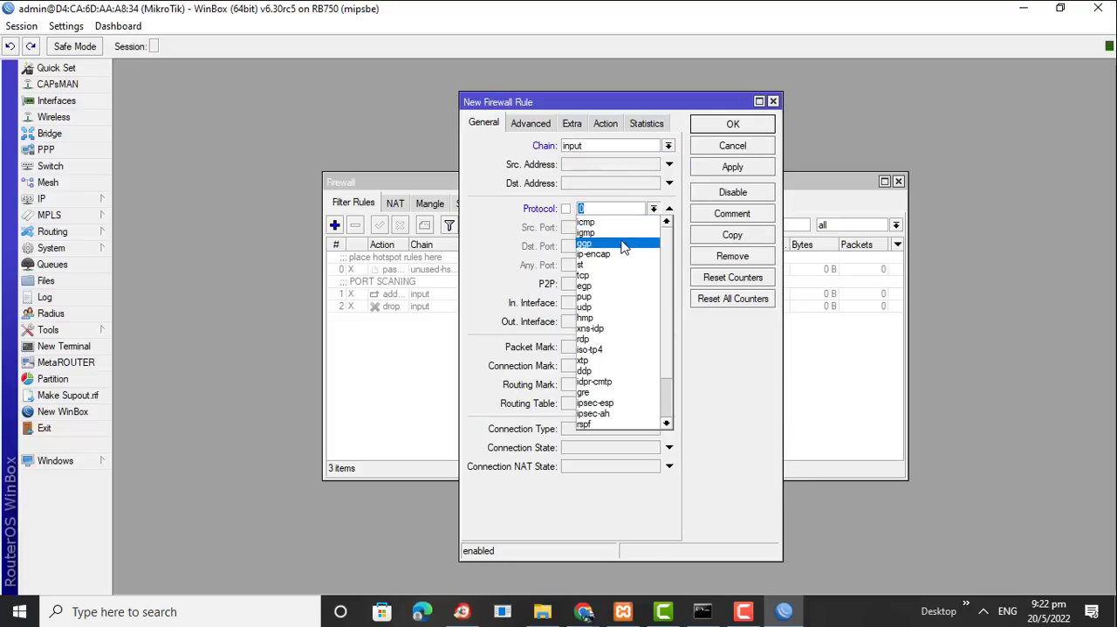
scroll(666, 345, down, 2)
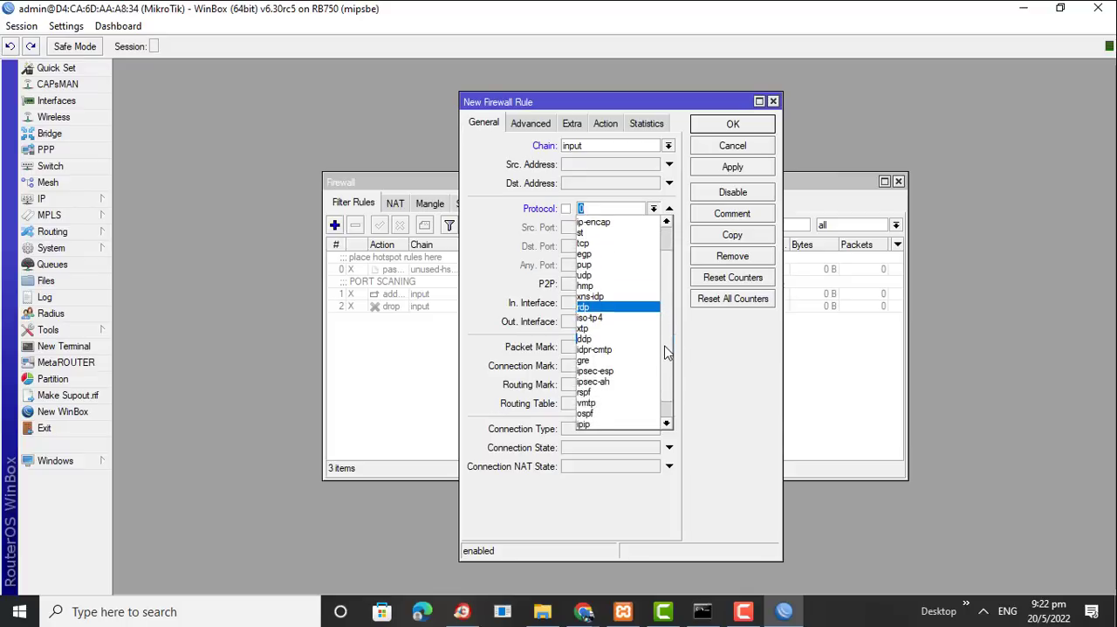
scroll(660, 304, up, 2)
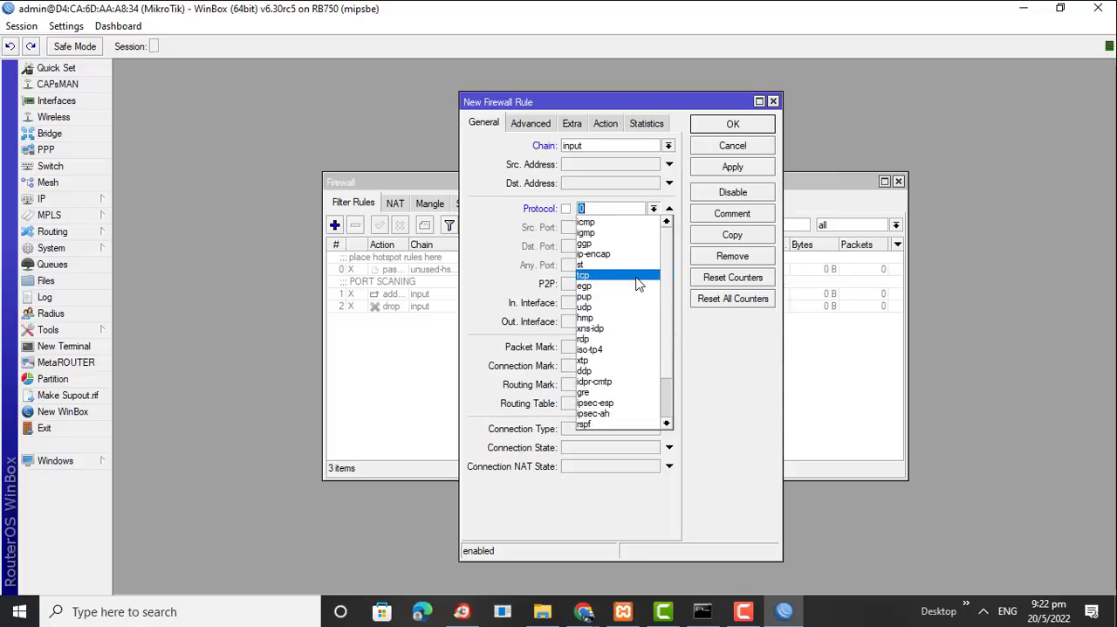
click(638, 276)
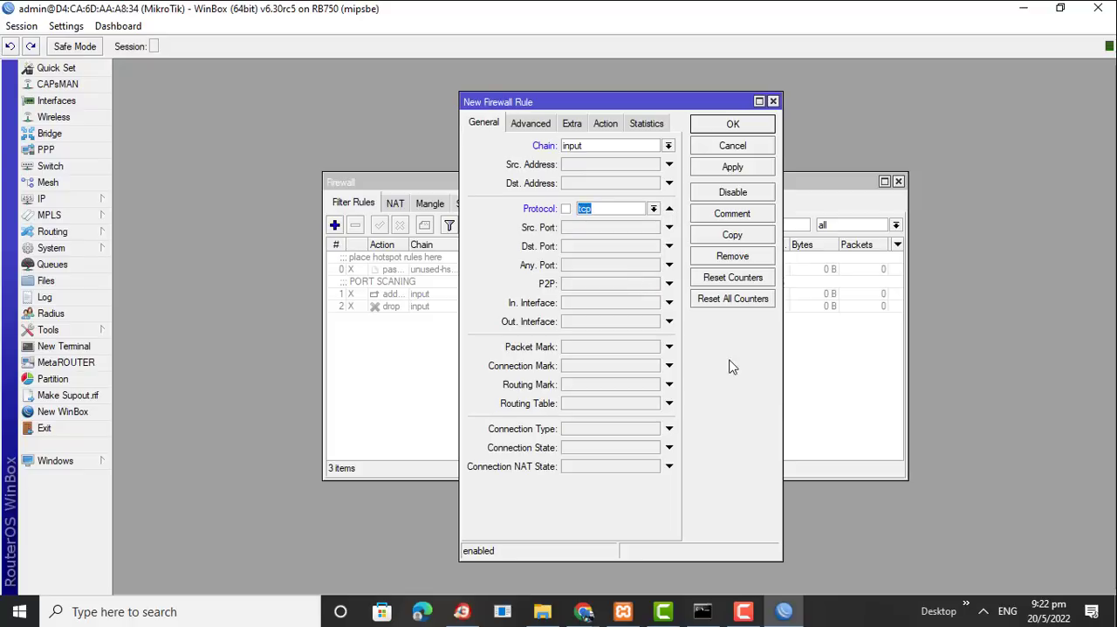
click(652, 306)
click(653, 304)
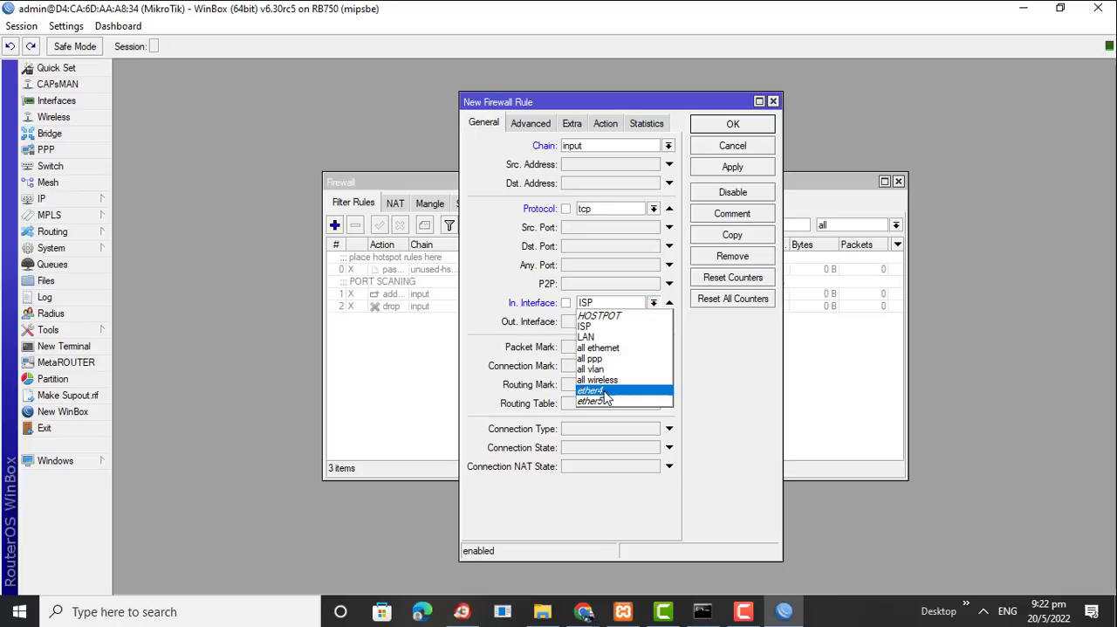
click(597, 326)
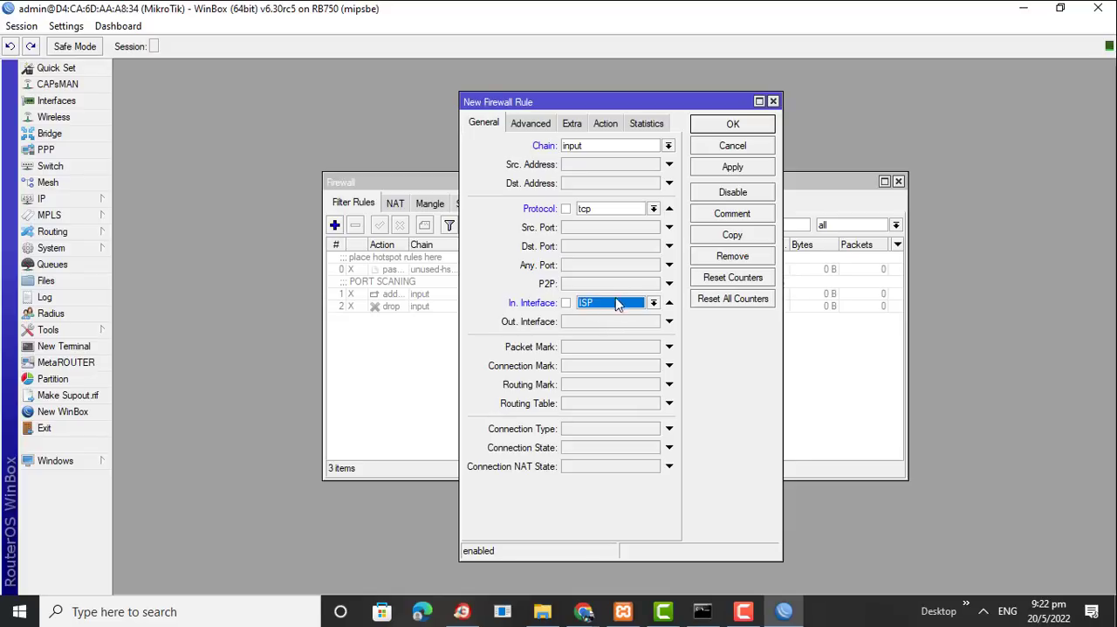
Set the new firewall rule's action to drop
click(599, 128)
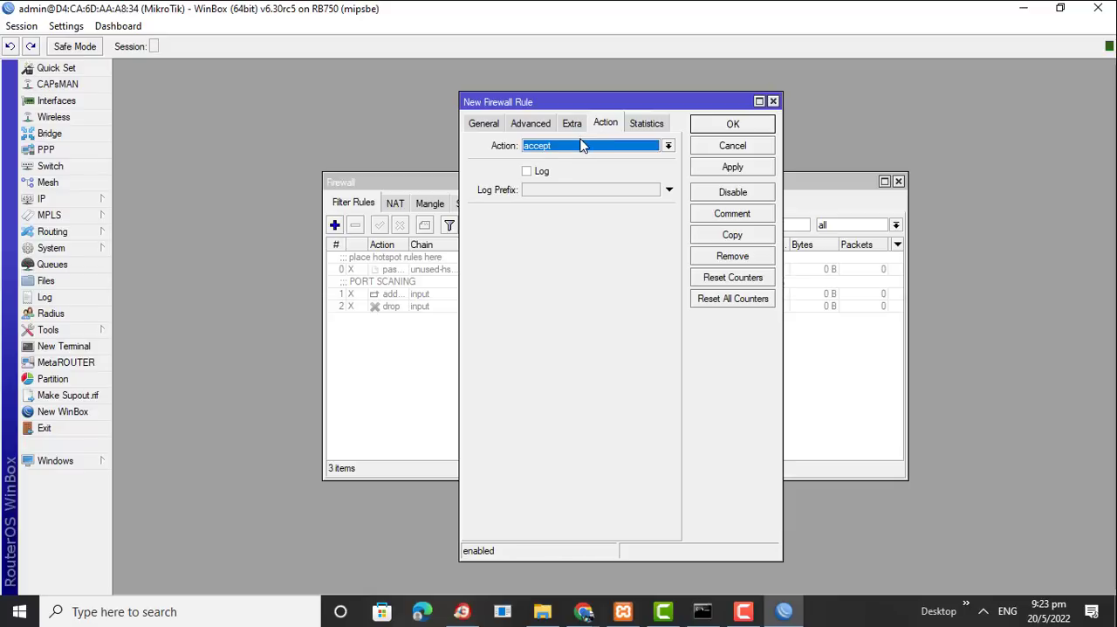
click(583, 146)
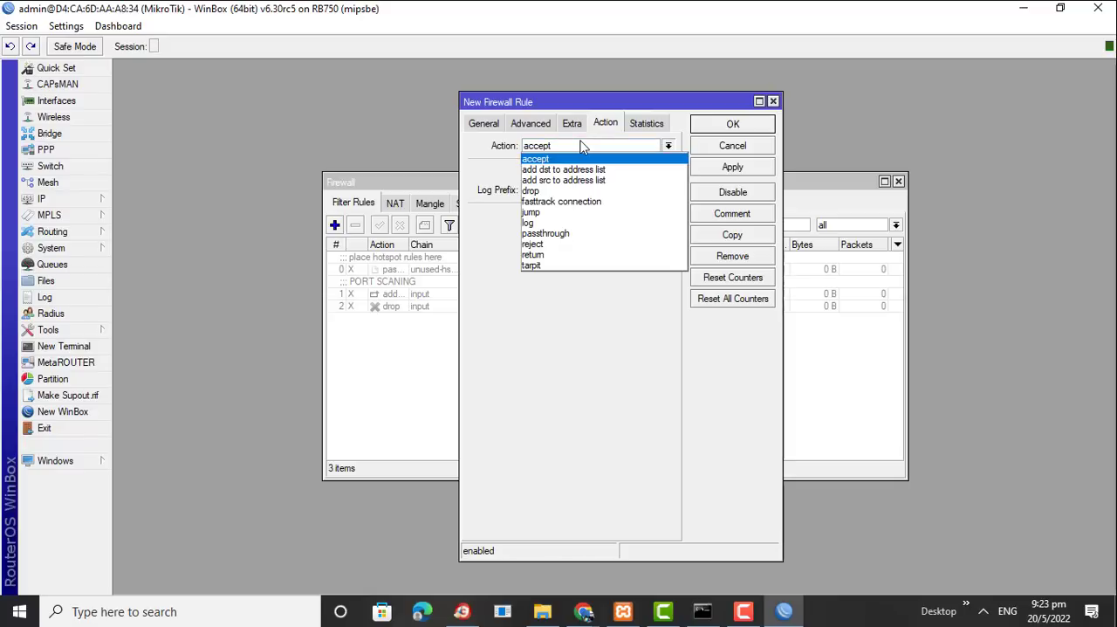
click(560, 191)
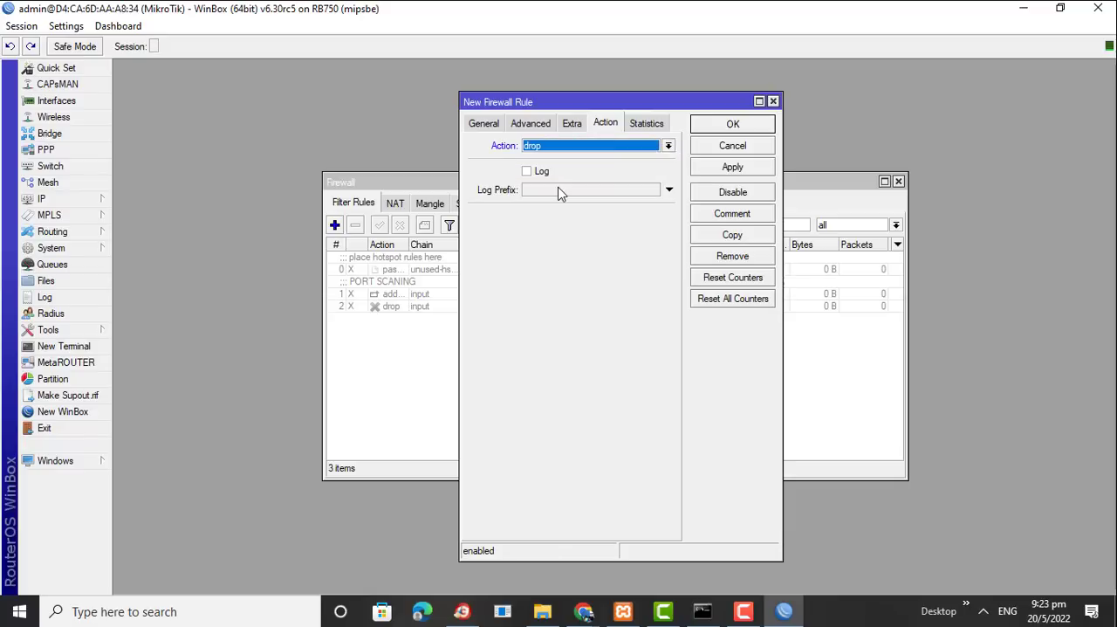
Try to disable the new firewall rule without committing its pending changes
click(717, 194)
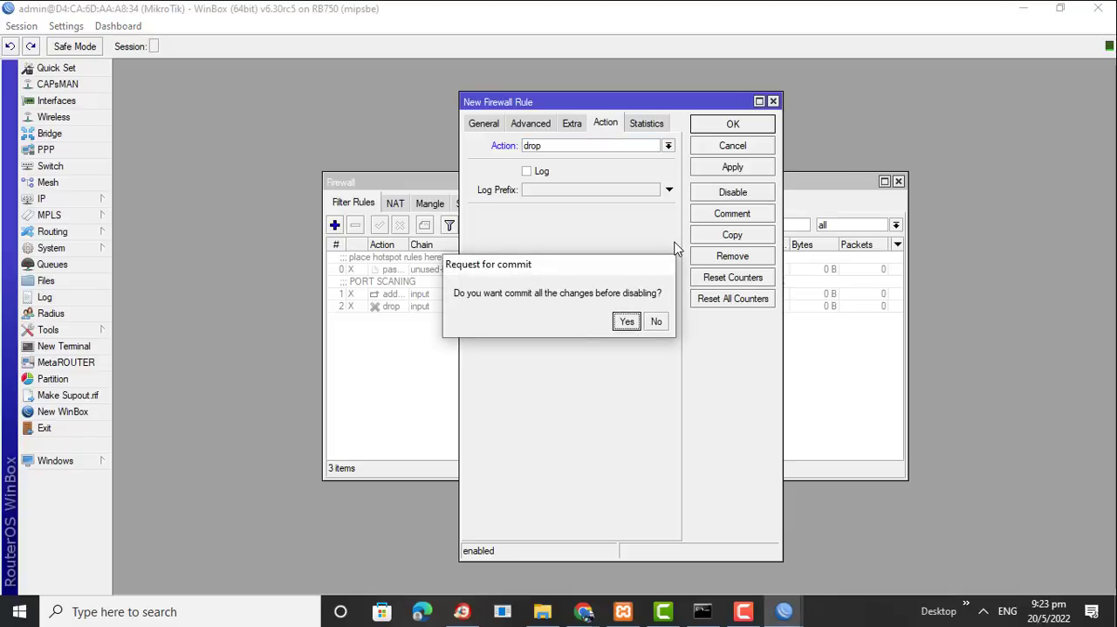
click(657, 321)
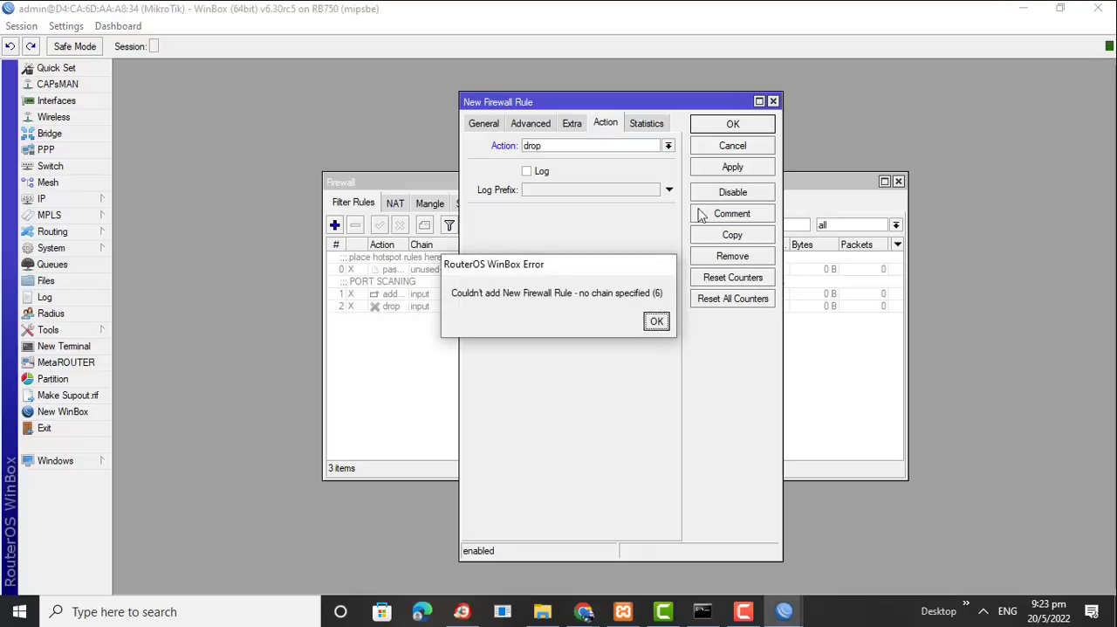
click(657, 321)
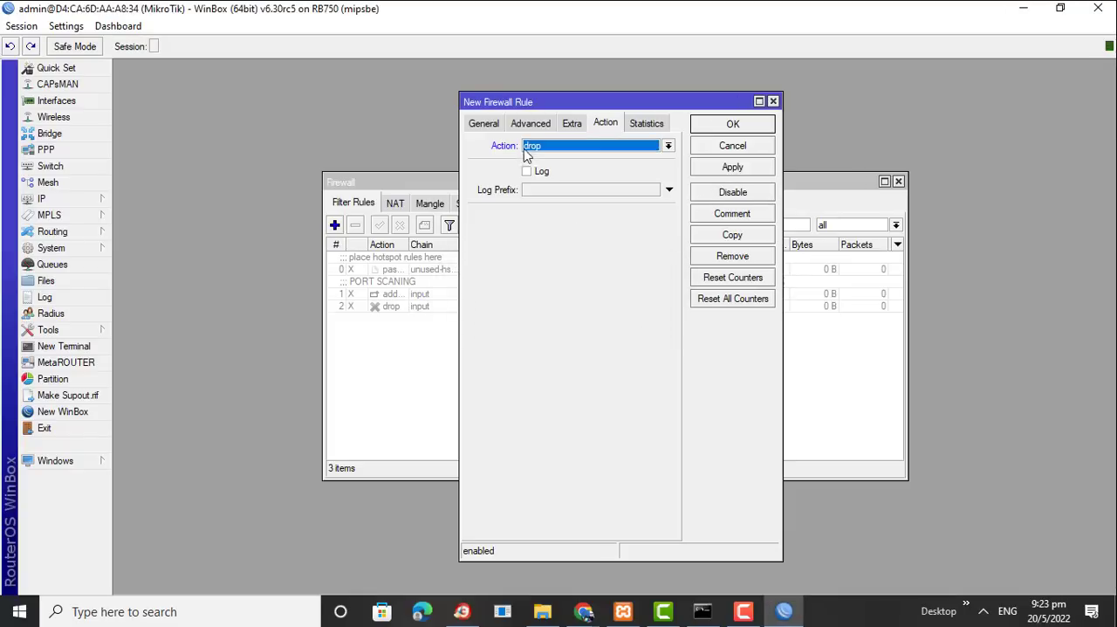
Recheck the new rule's general settings and action, and save the rule
click(477, 126)
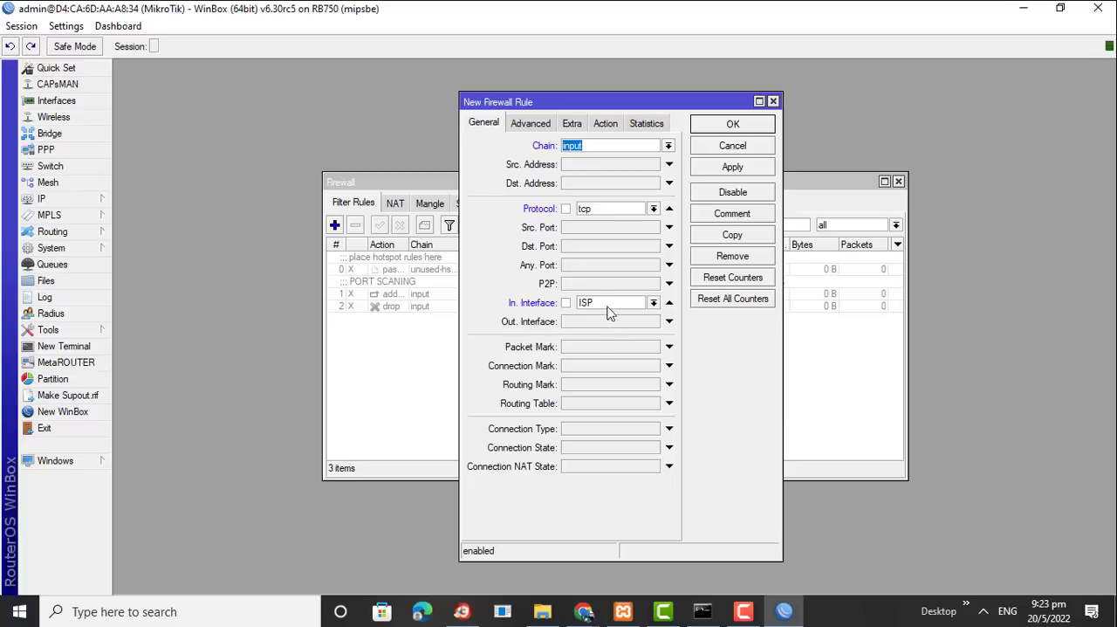
click(608, 125)
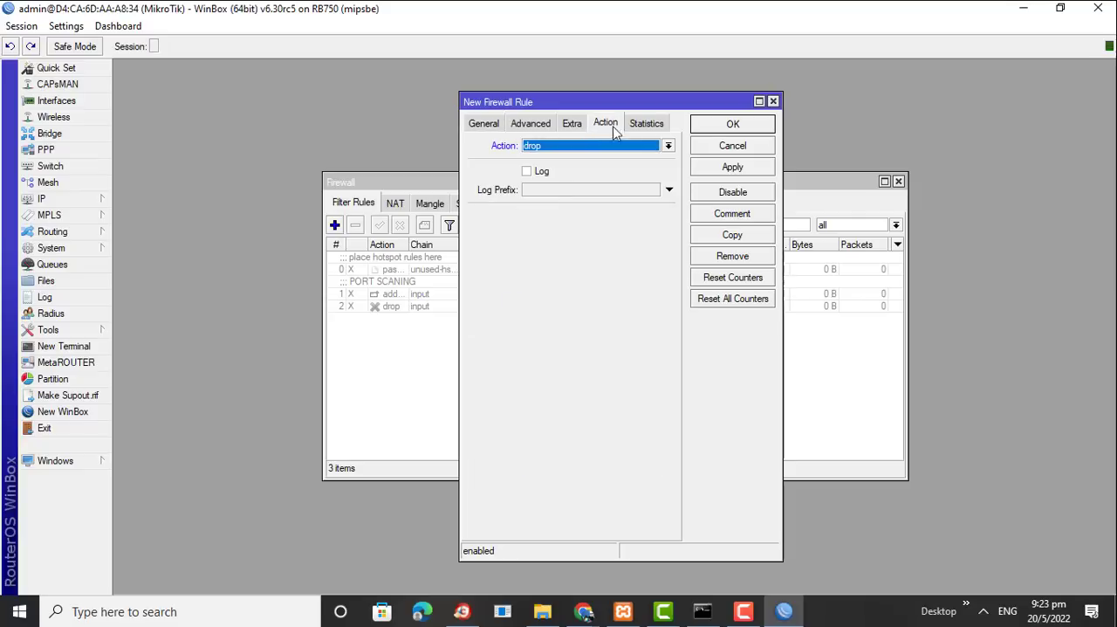
click(714, 124)
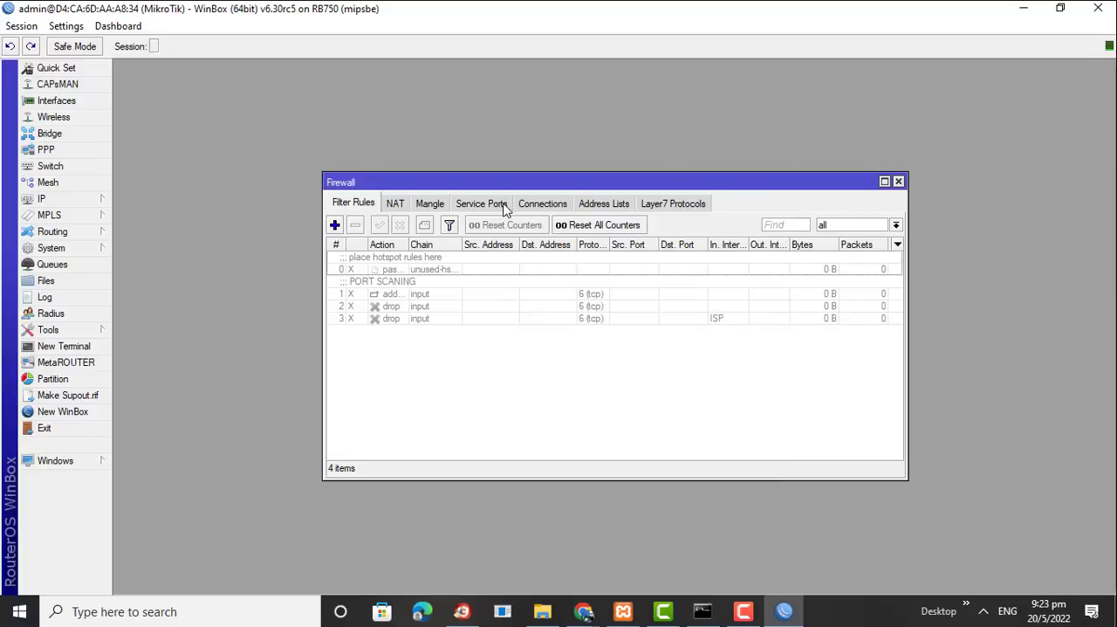
Enable the new drop rule for the ISP interface and move it above all other filter rules
click(388, 319)
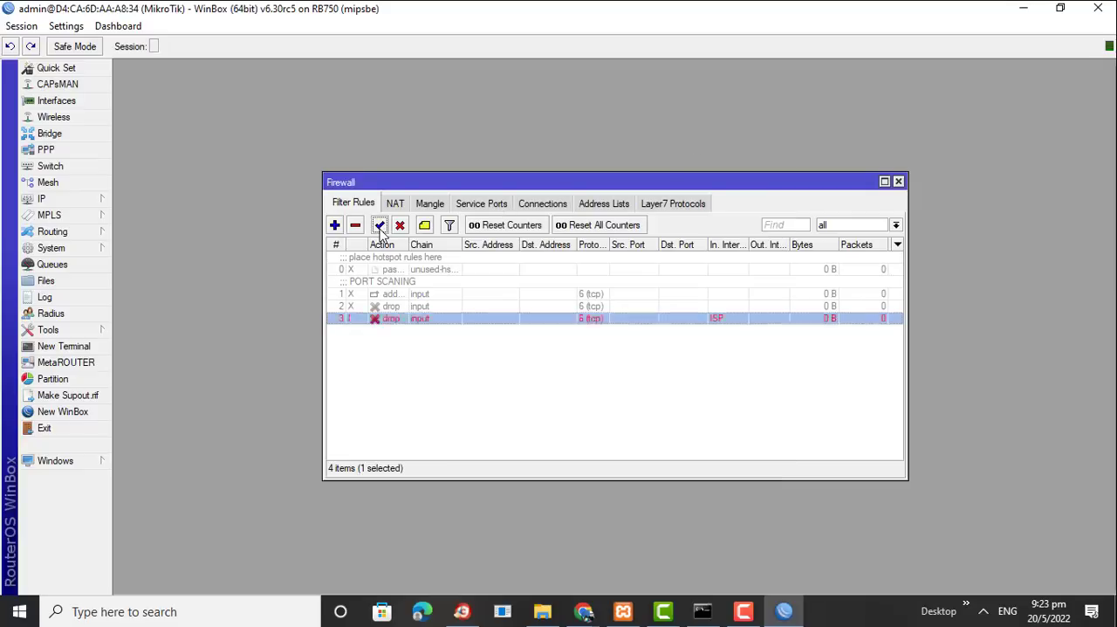
drag(387, 323, 385, 258)
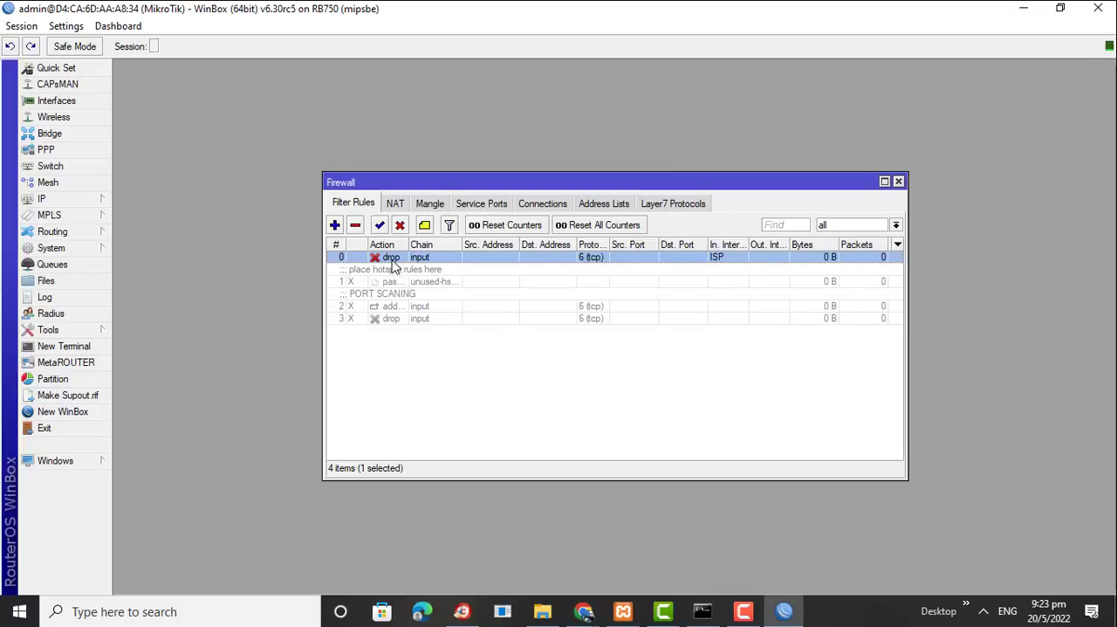
Review the general and action settings of the ISP drop rule and close its properties
double_click(389, 258)
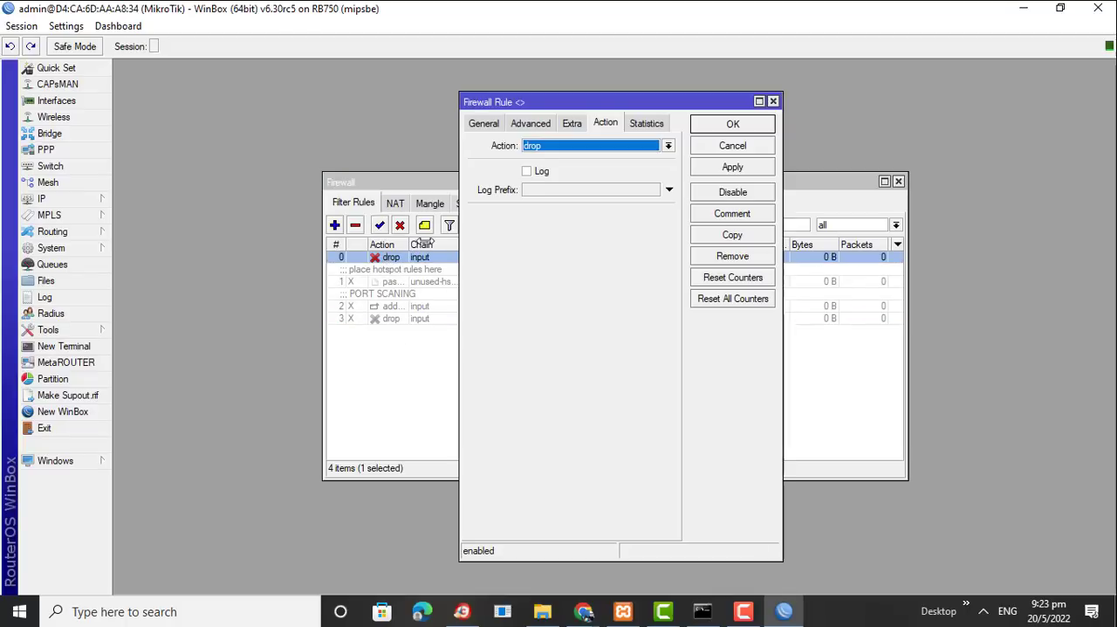
click(482, 123)
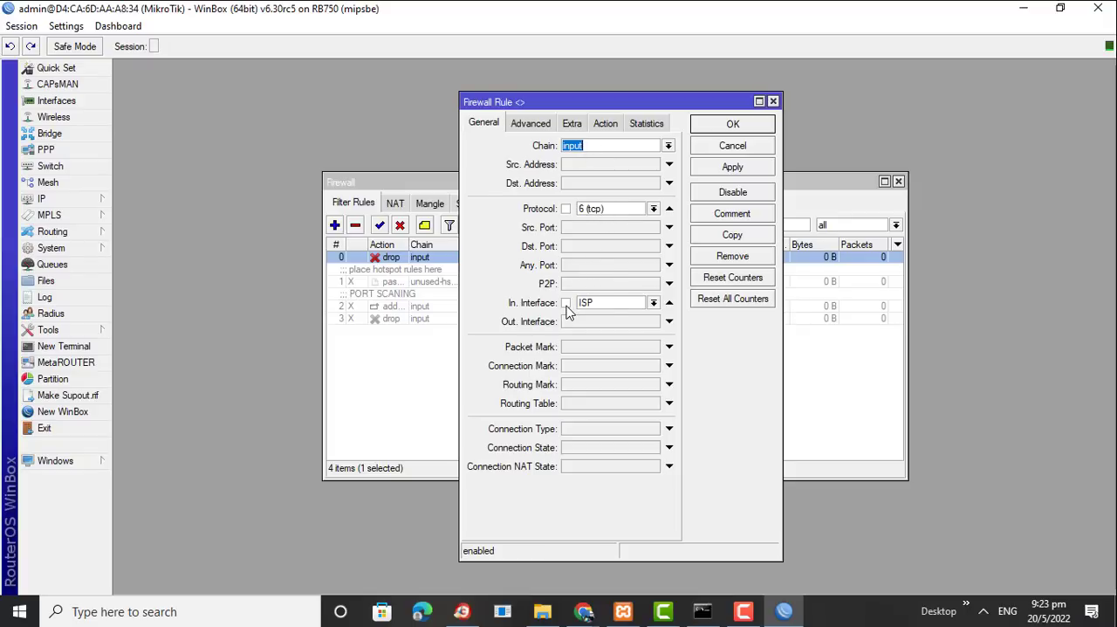
click(601, 127)
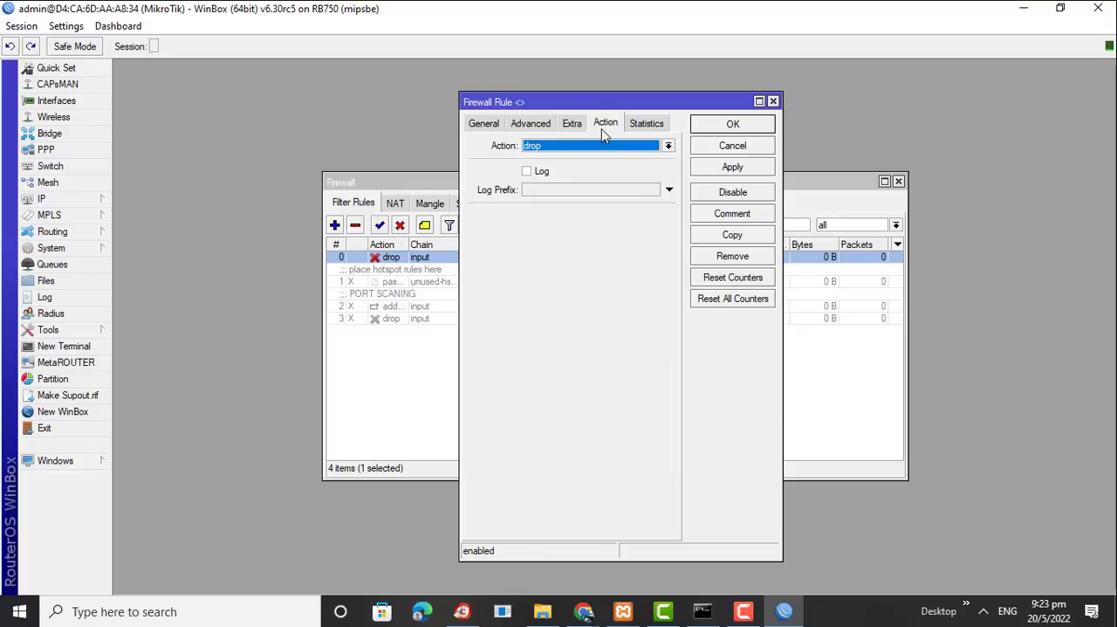
click(732, 125)
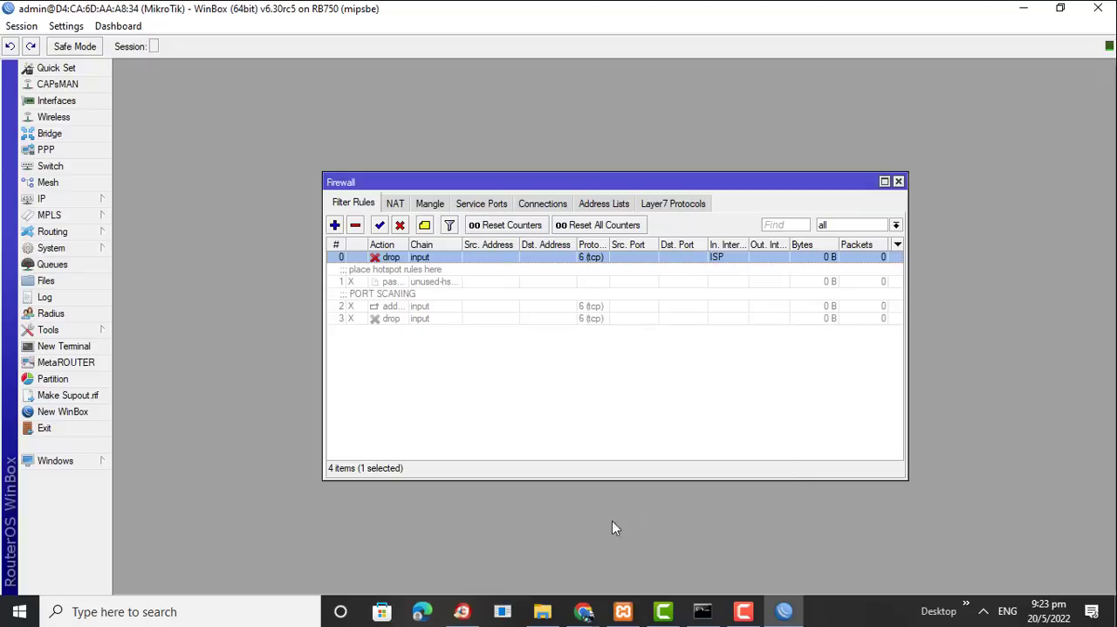
Switch to the Downloads folder in File Explorer
mouse_move(541, 616)
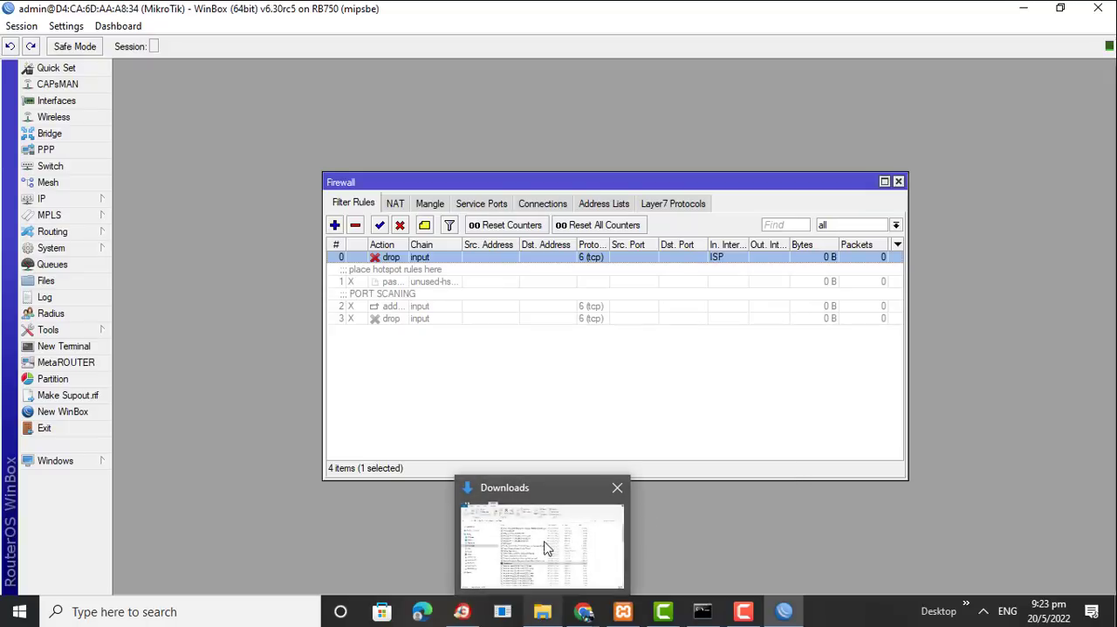
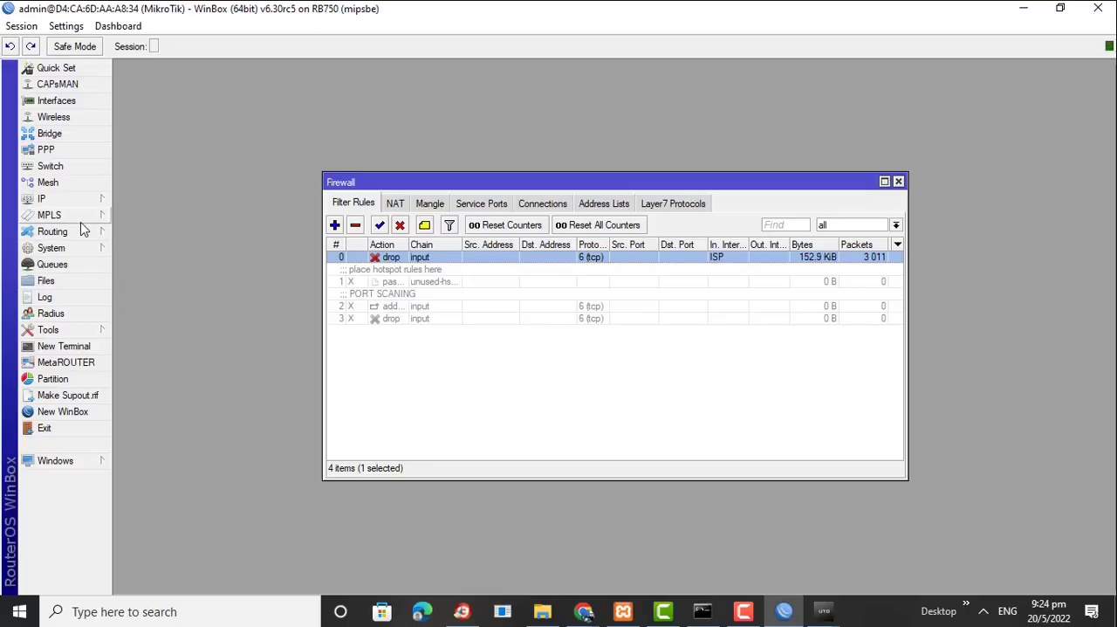
Check the router's system resources, including CPU load, alongside the firewall rules, and close the resource view
click(82, 250)
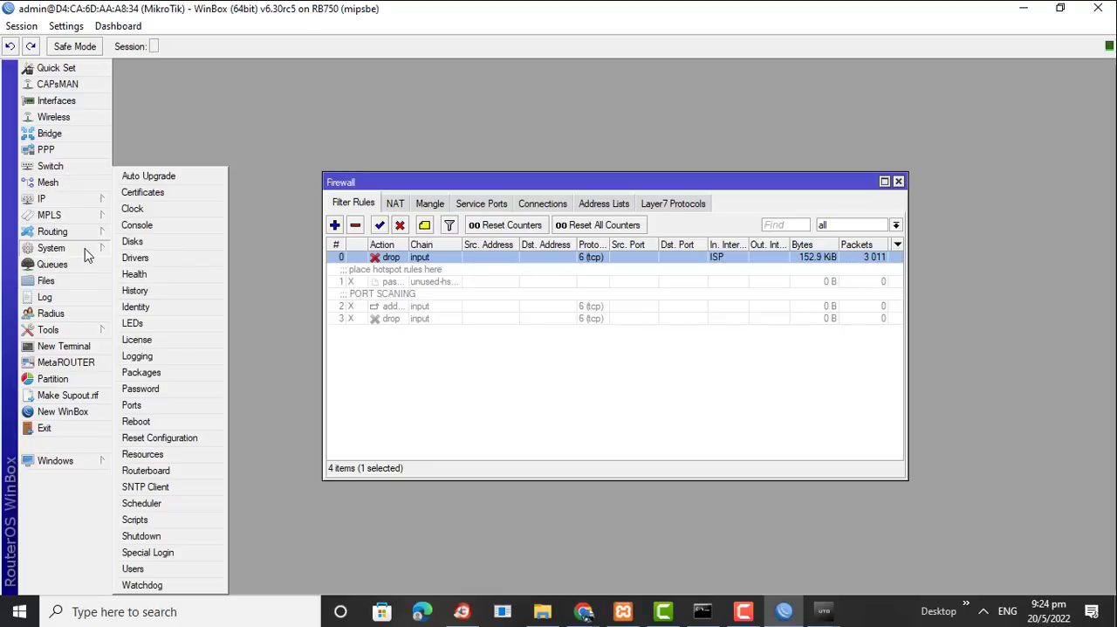
click(144, 454)
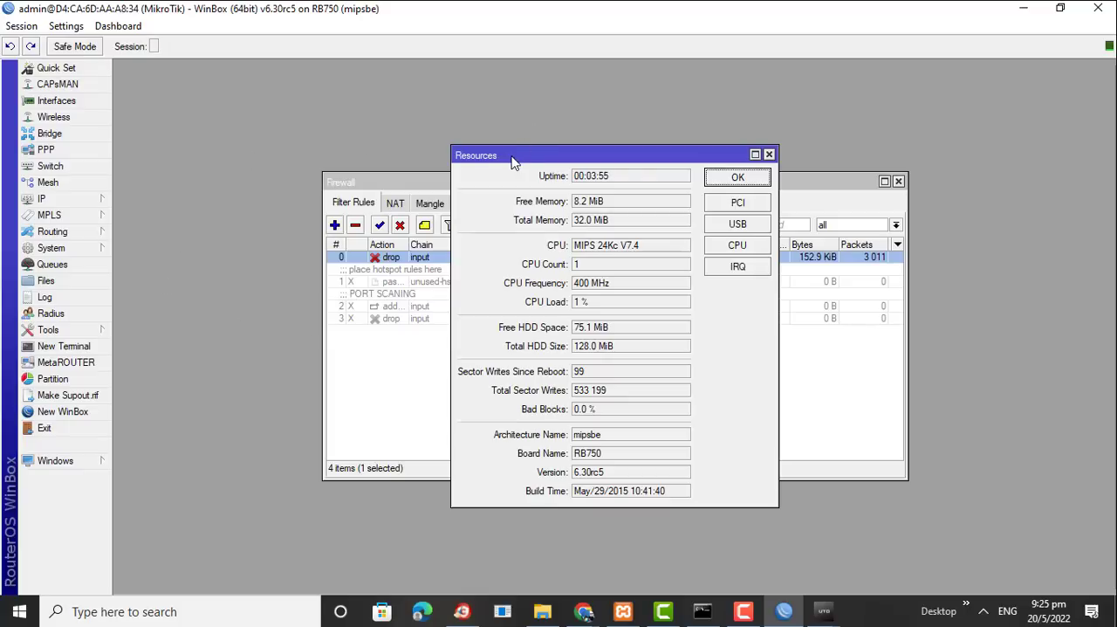
drag(513, 163, 795, 199)
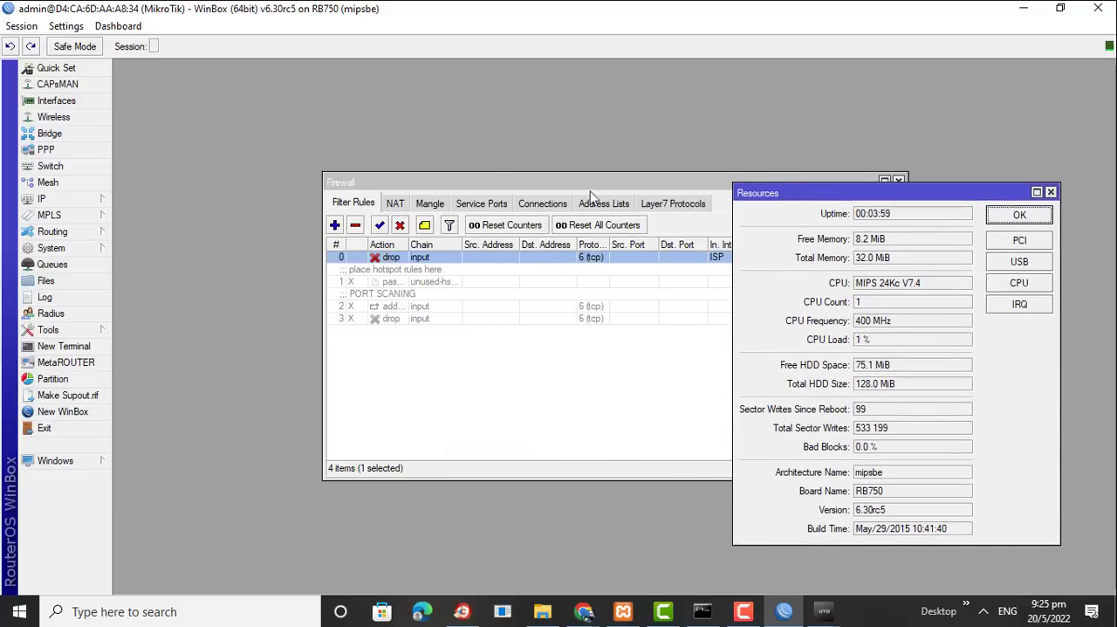
drag(782, 197, 783, 378)
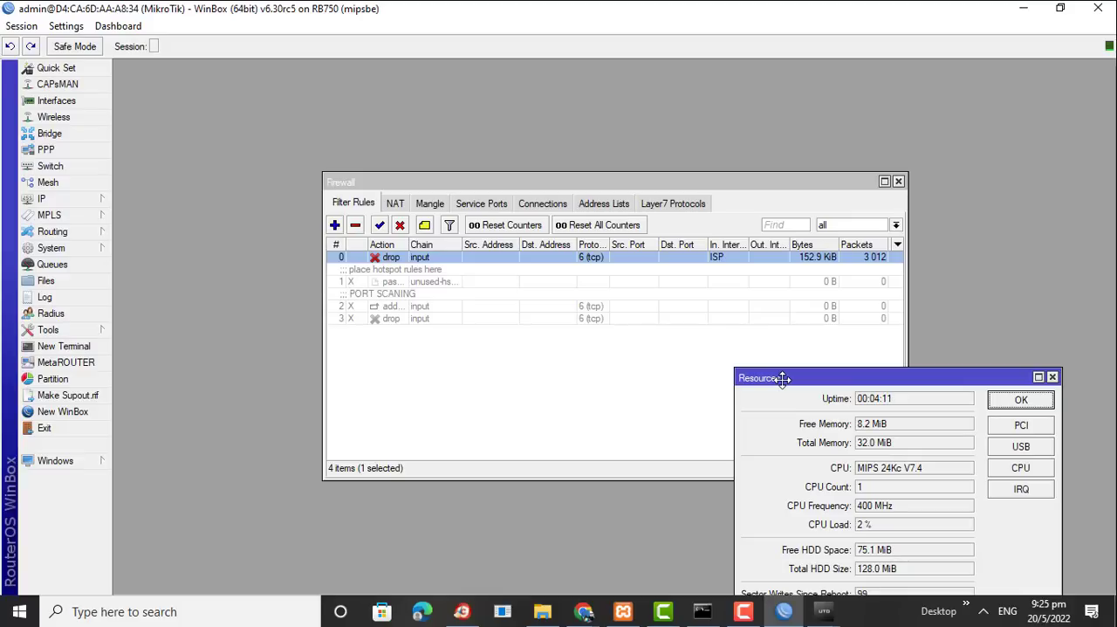
drag(783, 378, 522, 181)
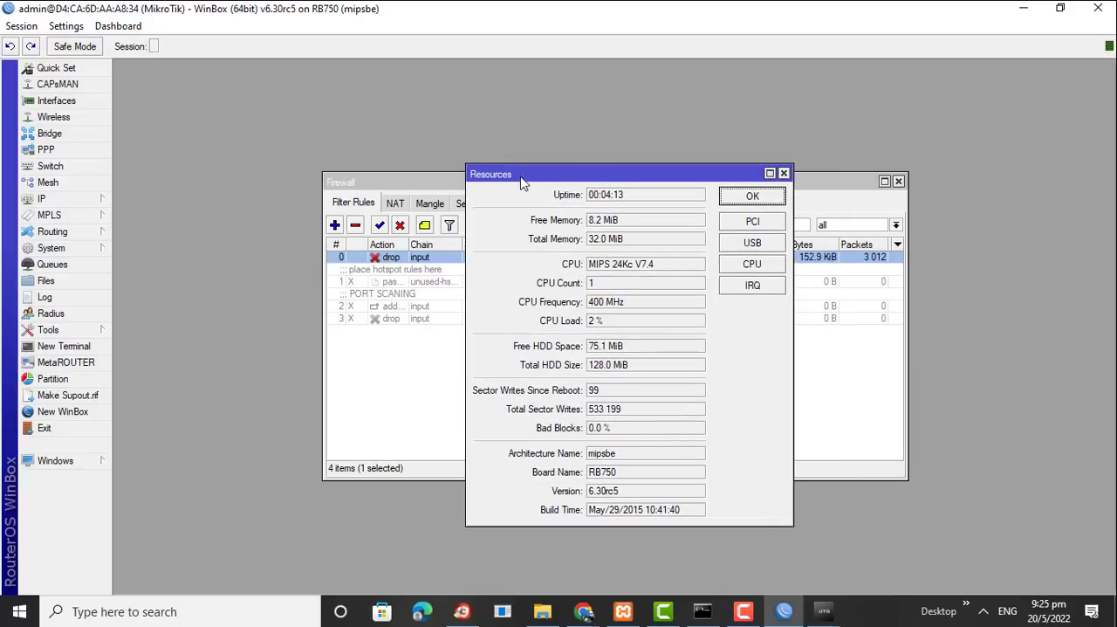
click(784, 174)
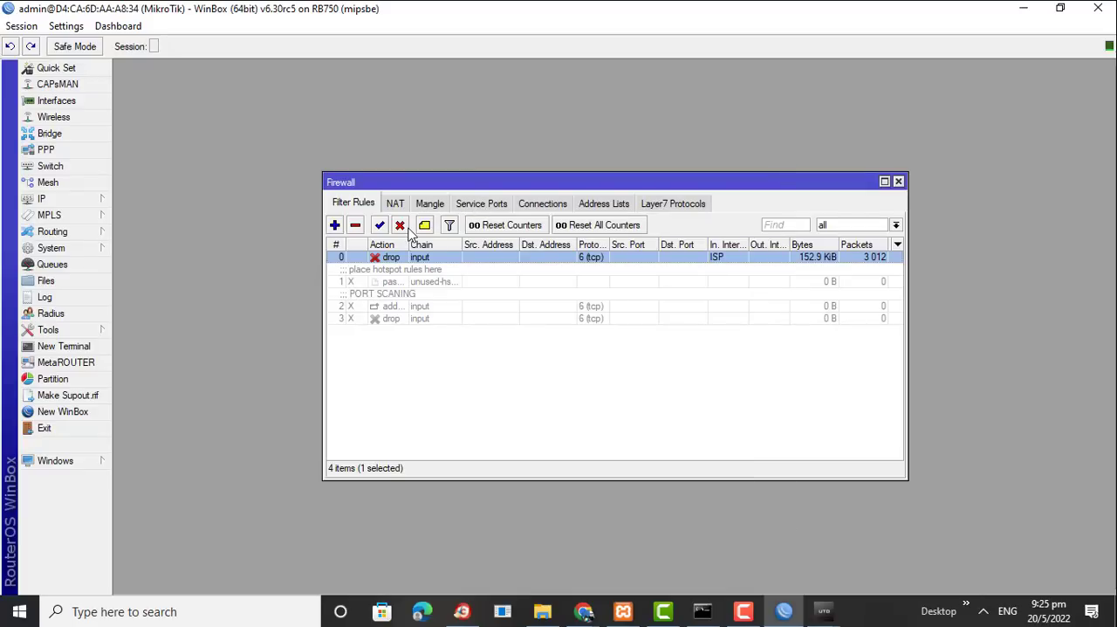
Start a new firewall filter rule with chain forward and protocol icmp
click(335, 226)
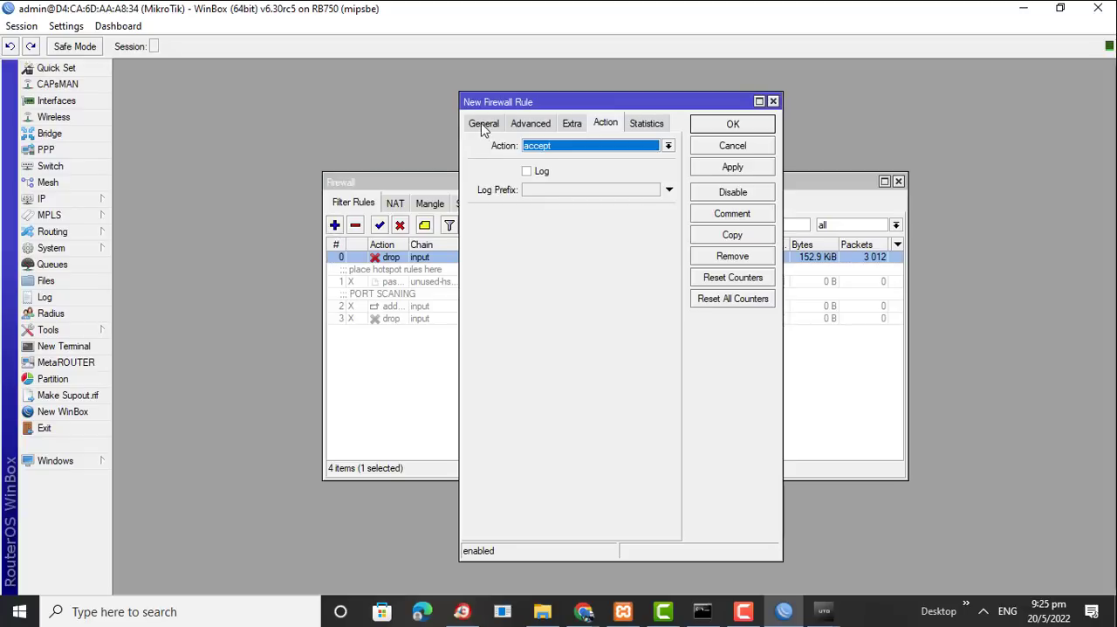
click(483, 125)
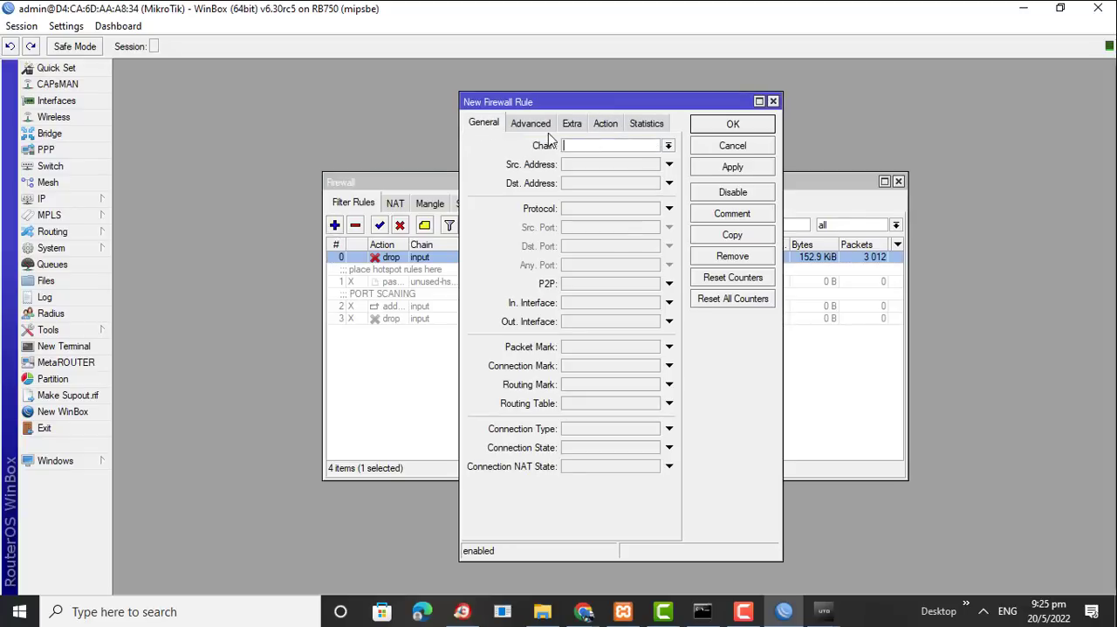
click(669, 147)
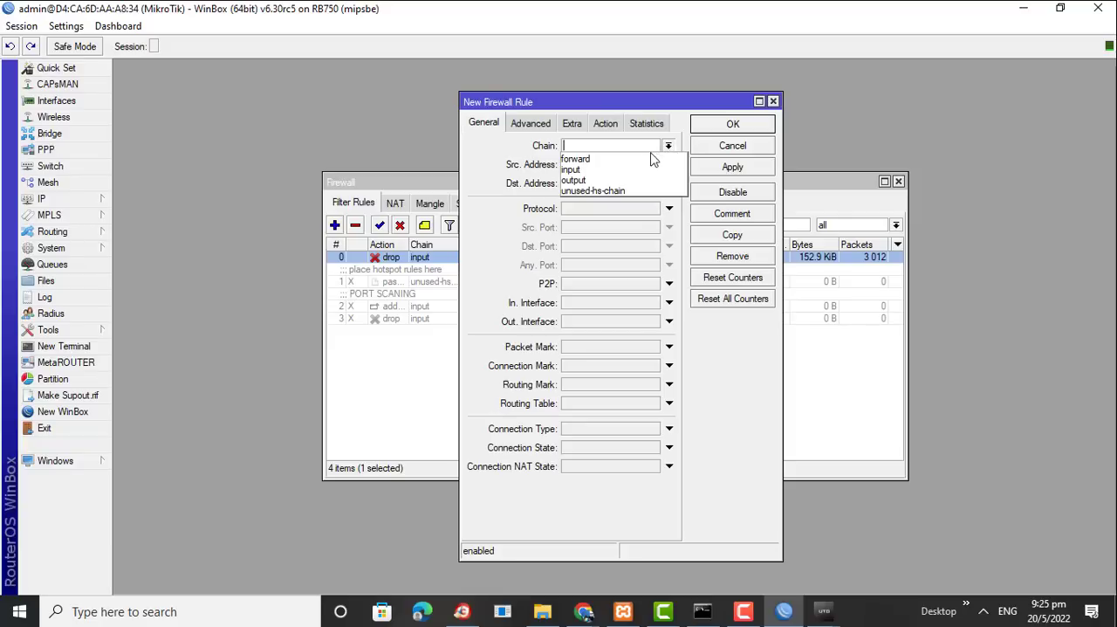
click(651, 160)
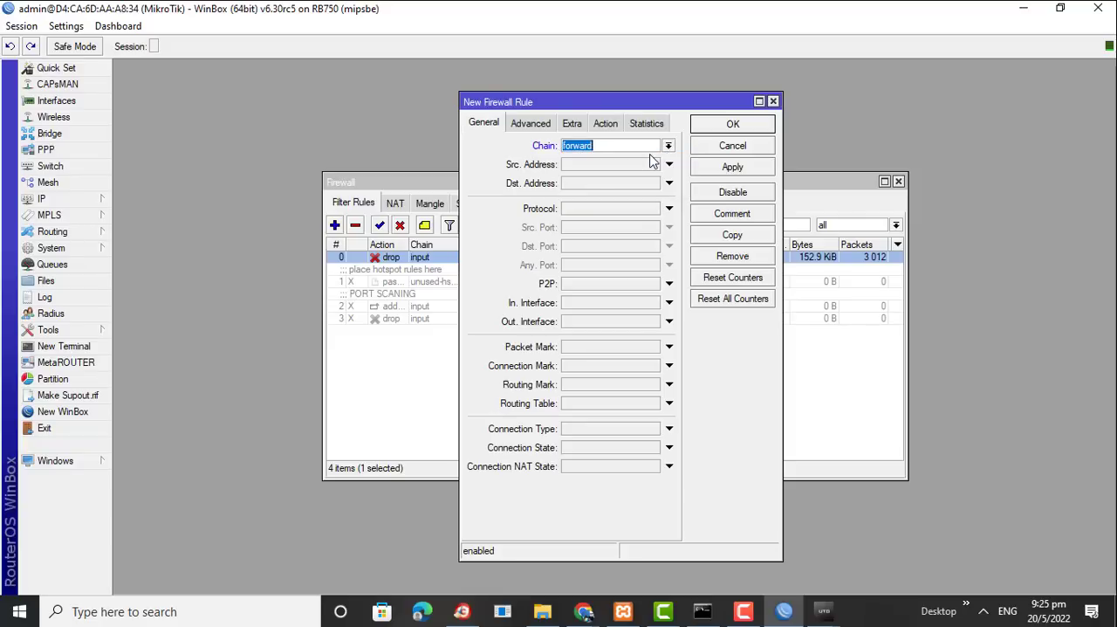
click(643, 210)
click(654, 210)
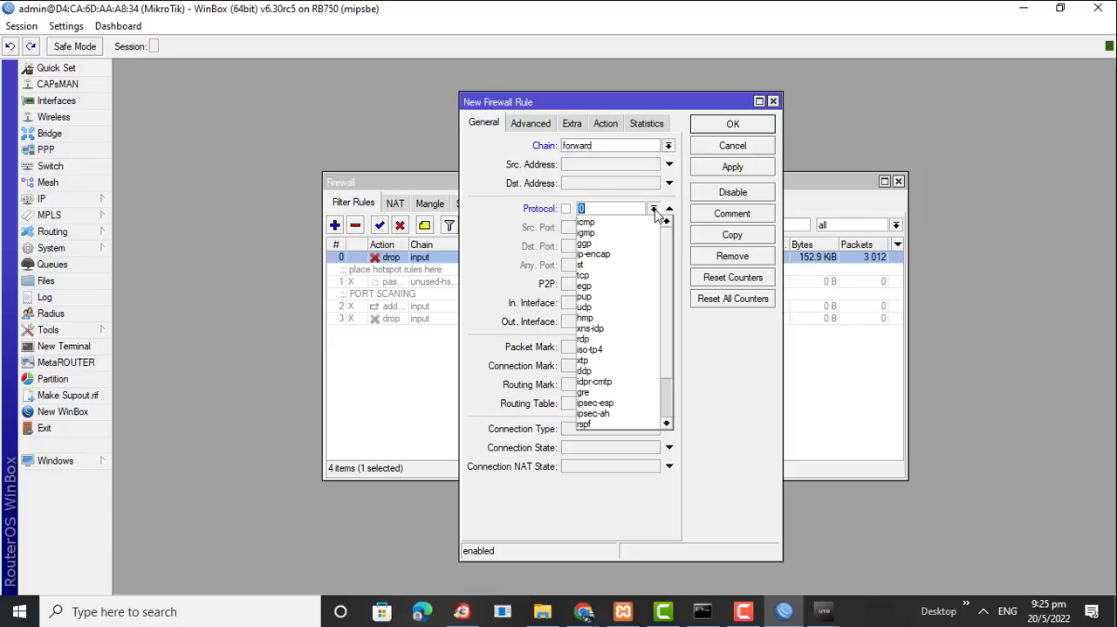
scroll(668, 375, down, 2)
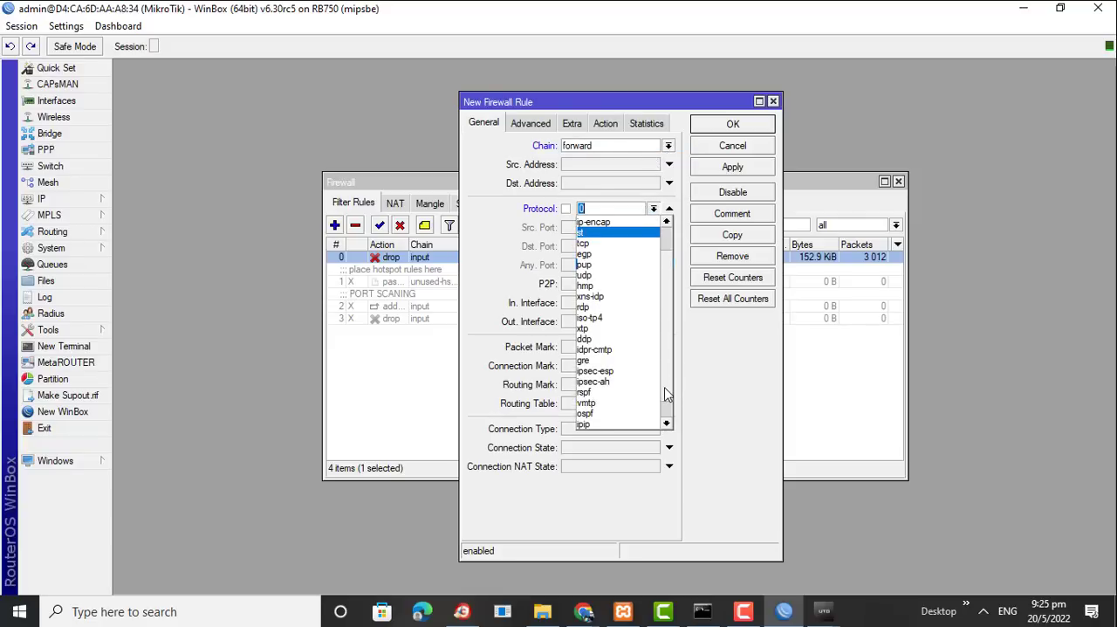
scroll(661, 367, up, 2)
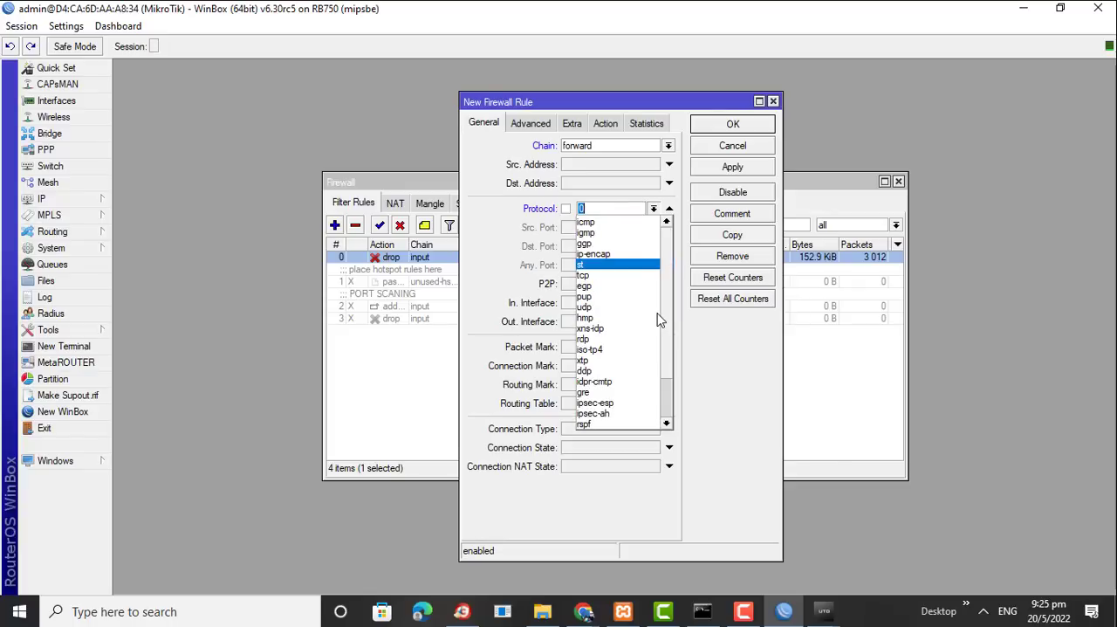
key(Up)
key(Up)
key(Up)
key(Up)
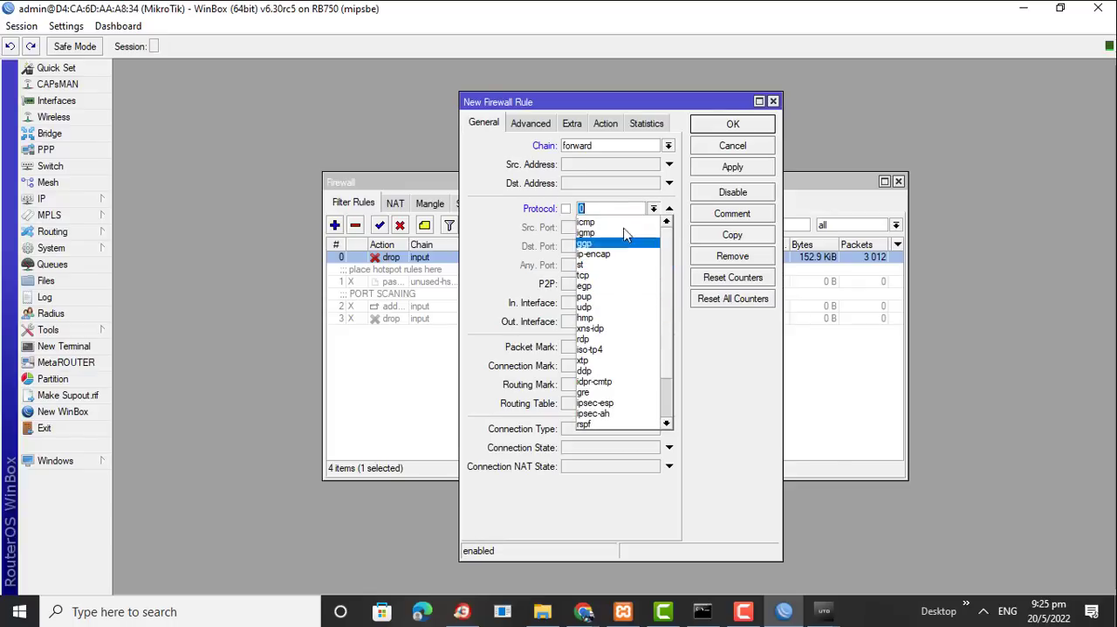
key(Return)
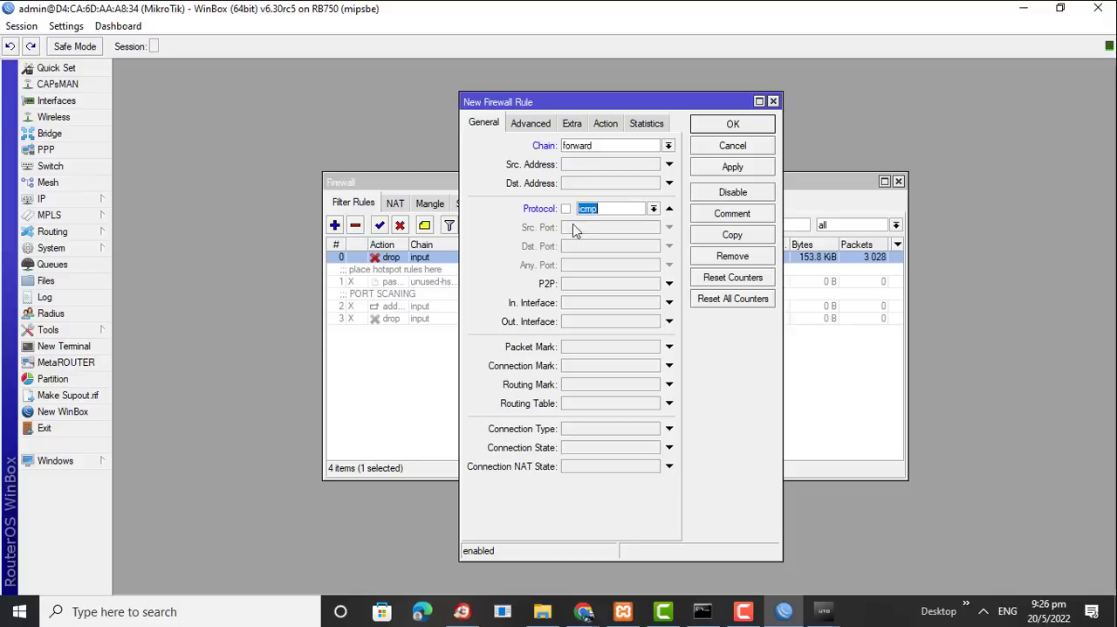
Set the new ICMP rule's action to drop, save the rule and select it in the filter list
click(605, 127)
click(591, 148)
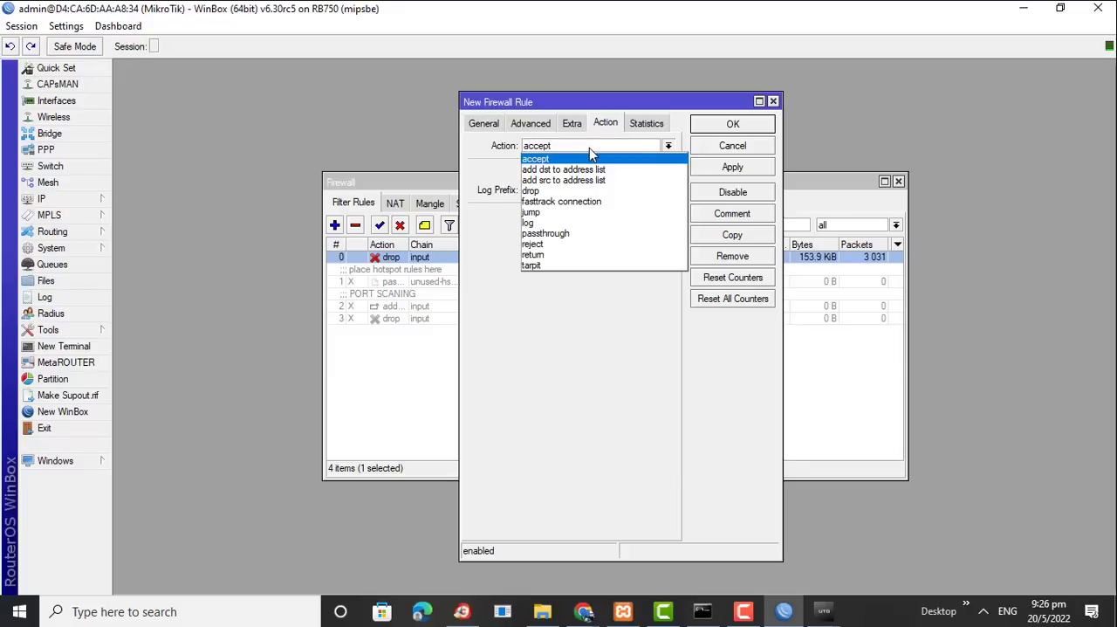
click(542, 191)
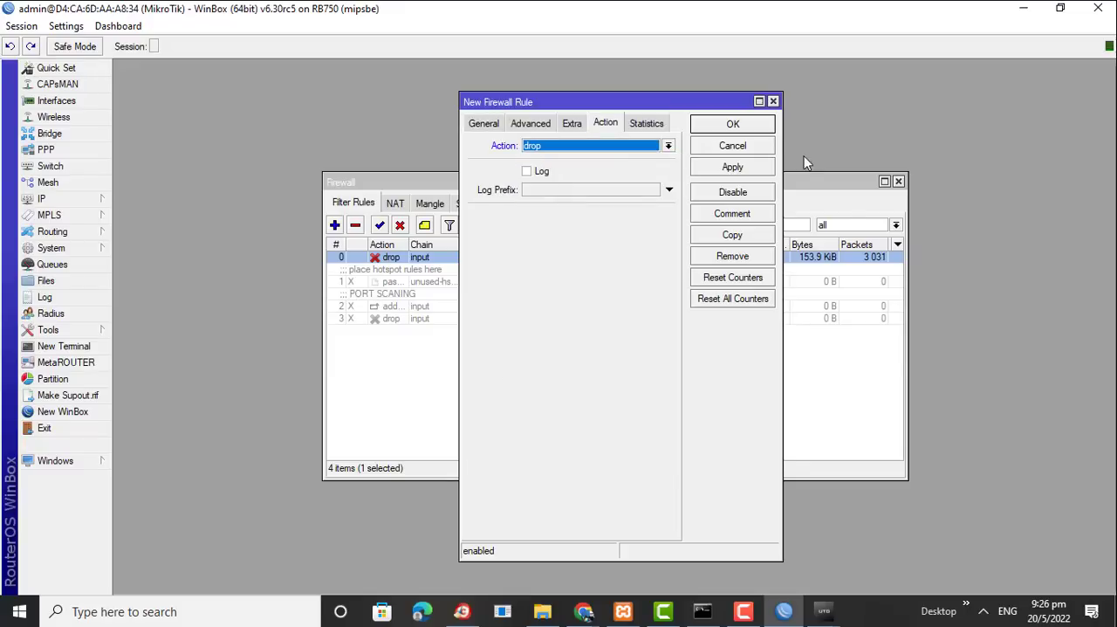
click(764, 126)
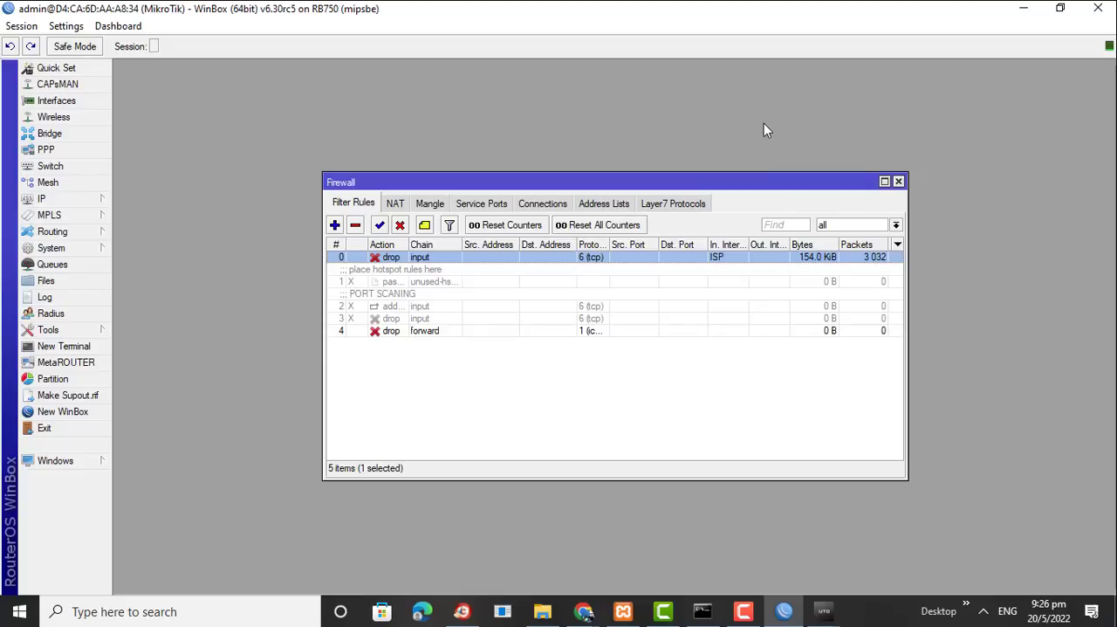
click(413, 335)
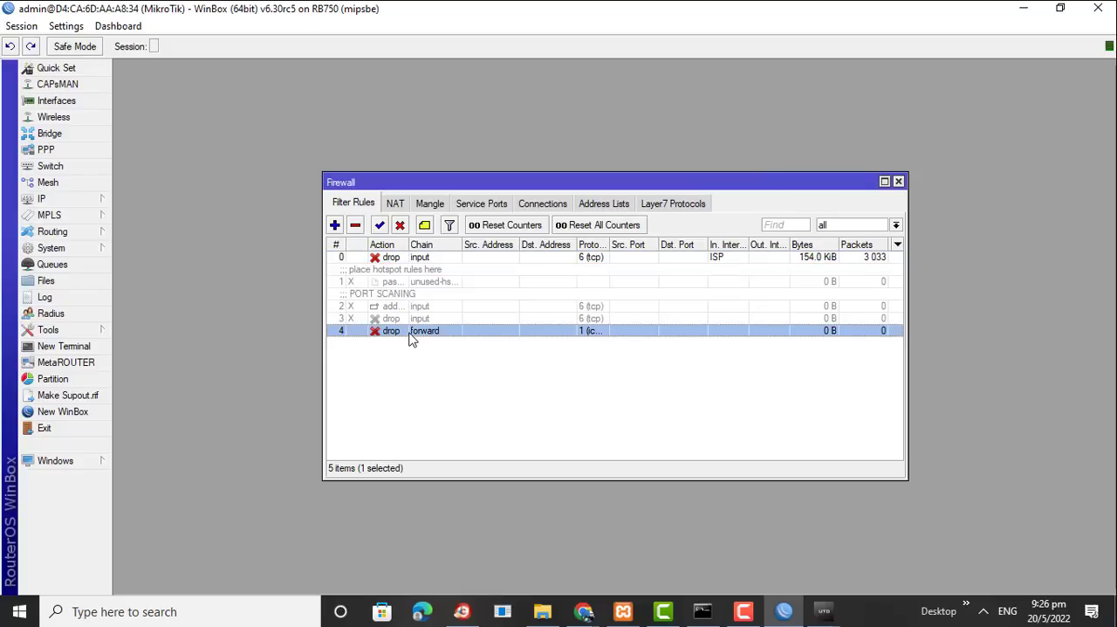
Switch to Command Prompt, ping 180.244.50.3 again, and return to WinBox to check the ICMP rule's counters
click(703, 612)
click(390, 406)
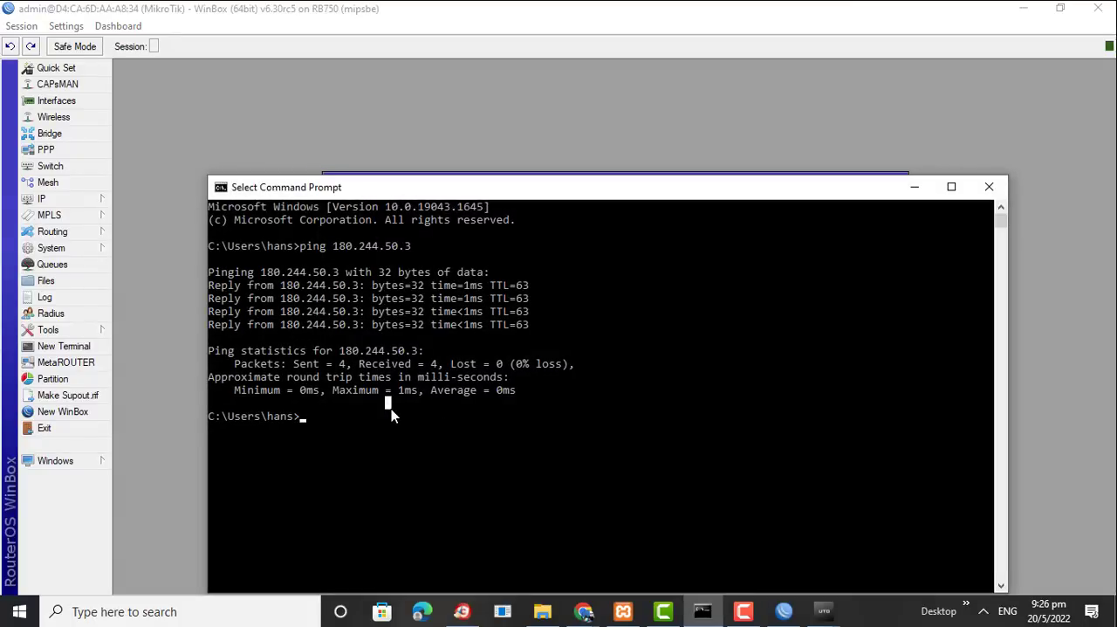
key(Up)
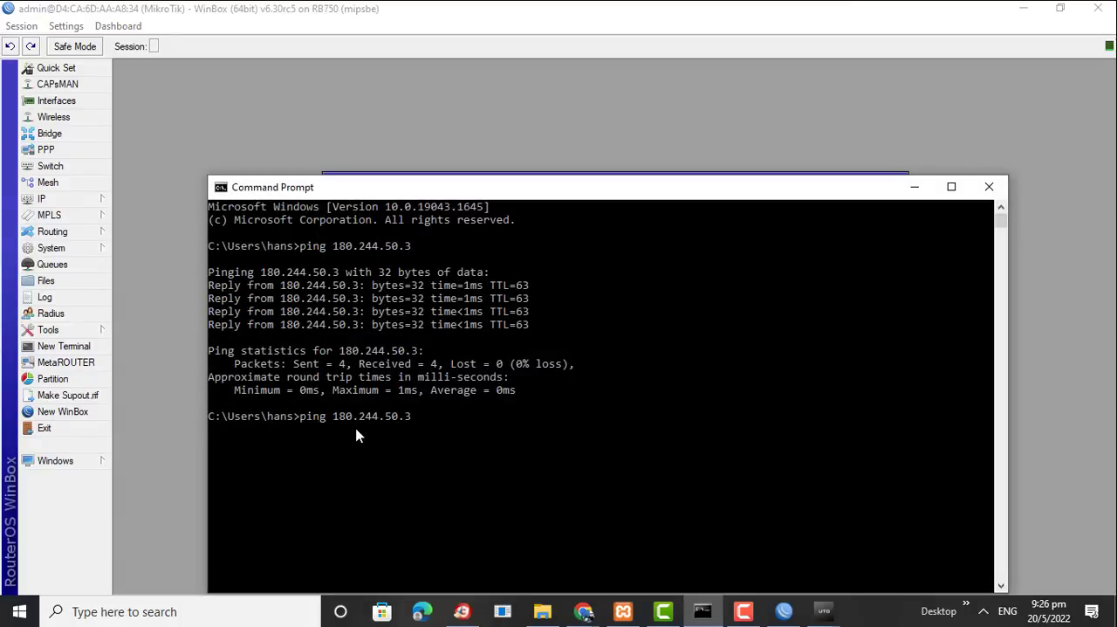
key(Return)
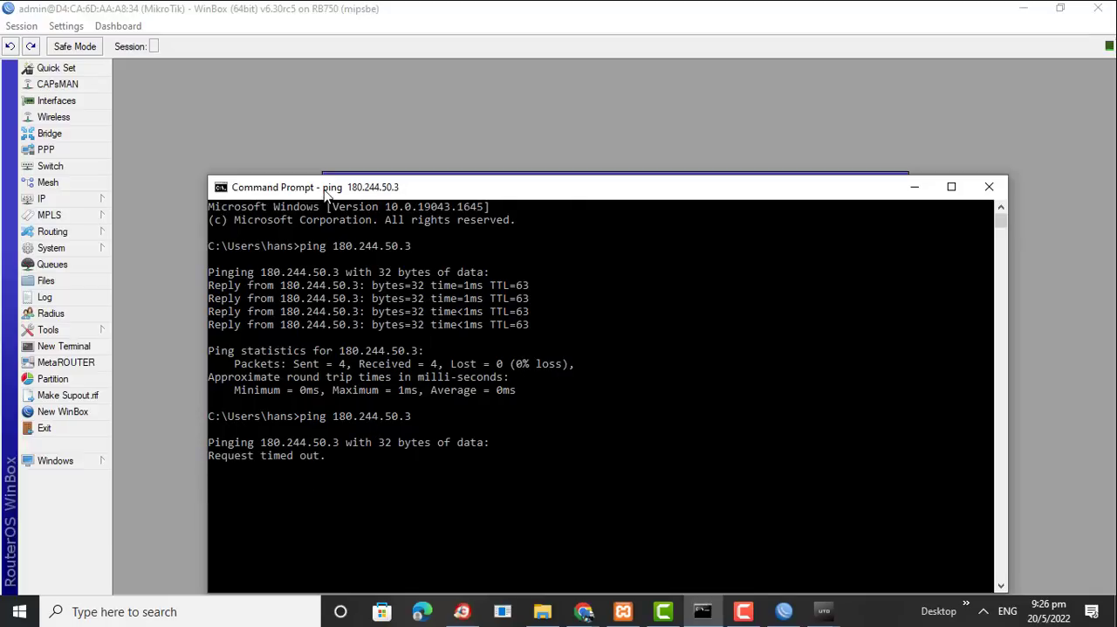
drag(328, 194, 475, 105)
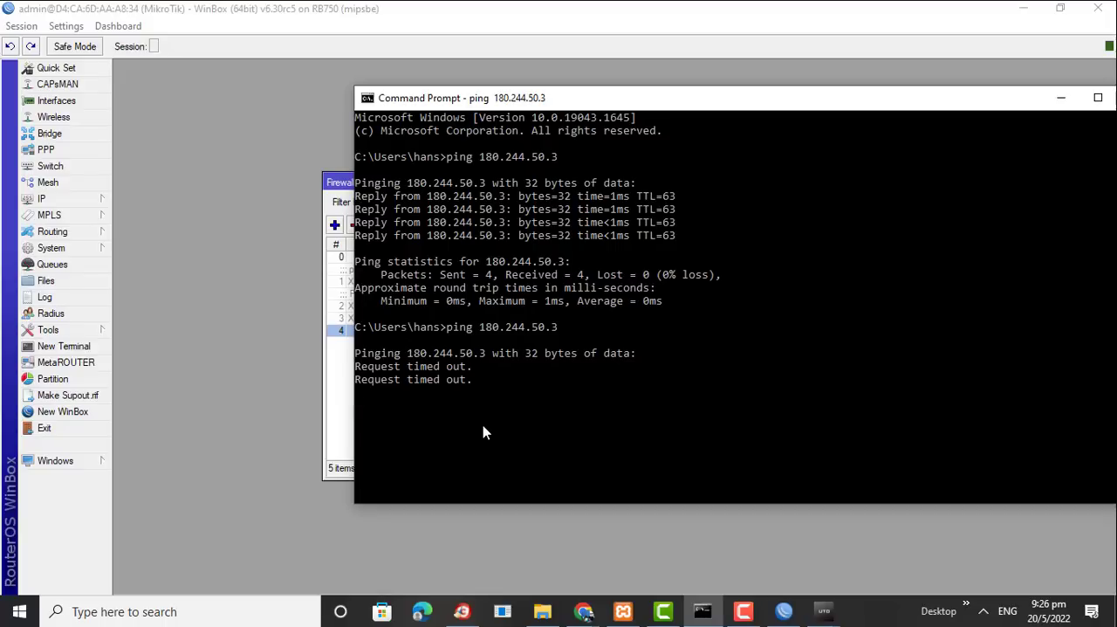
click(157, 354)
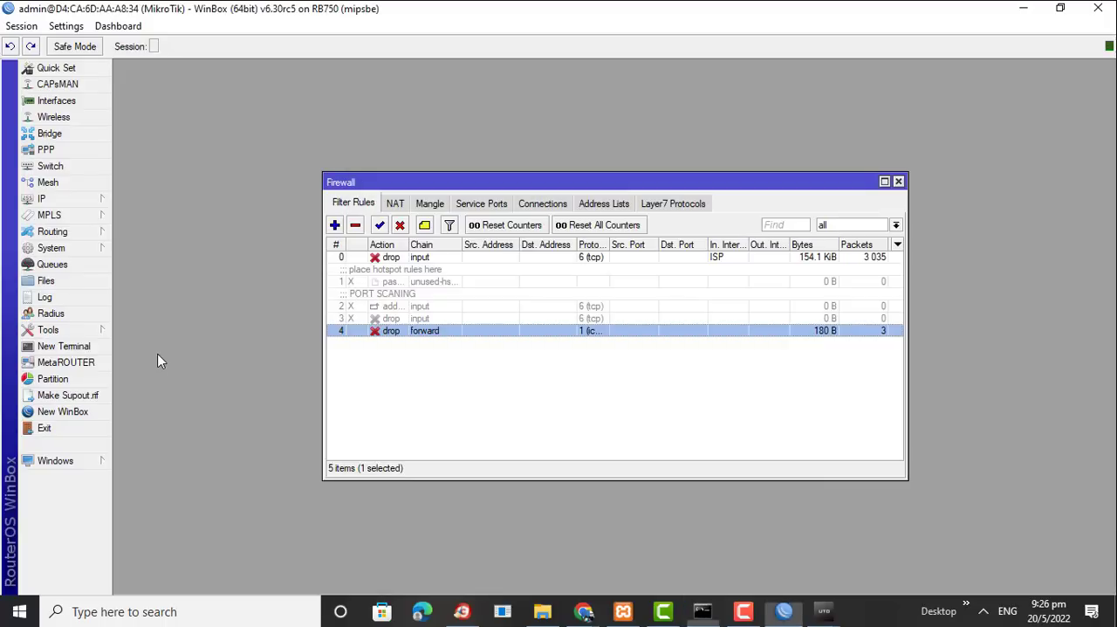
Switch to Chrome and load 180.244.50.3 in a new tab to test access to the web server
mouse_move(580, 617)
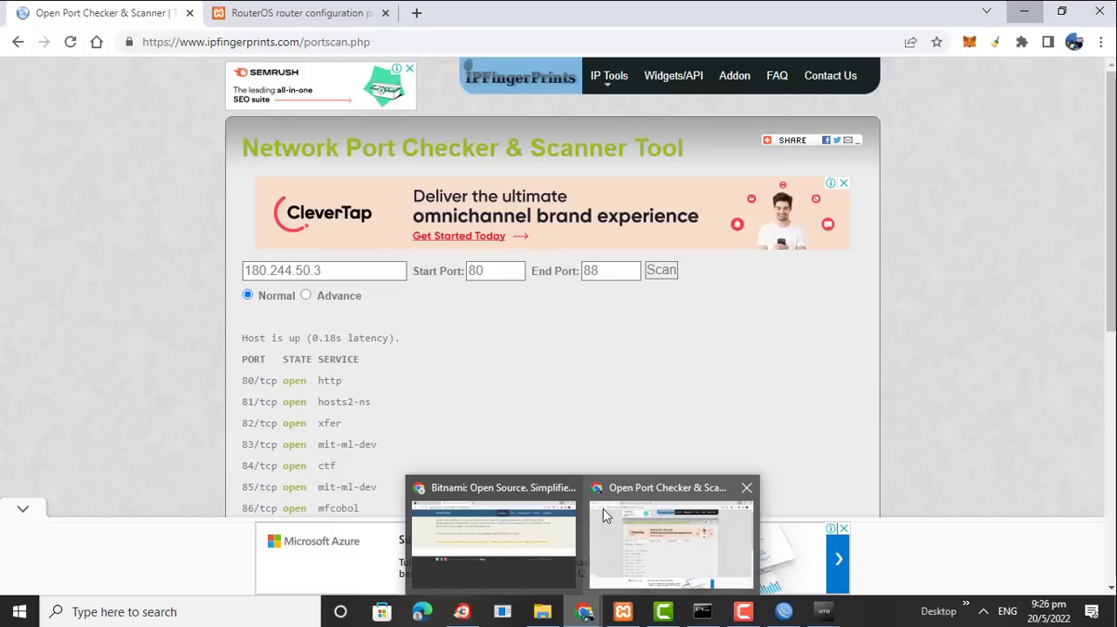
click(603, 508)
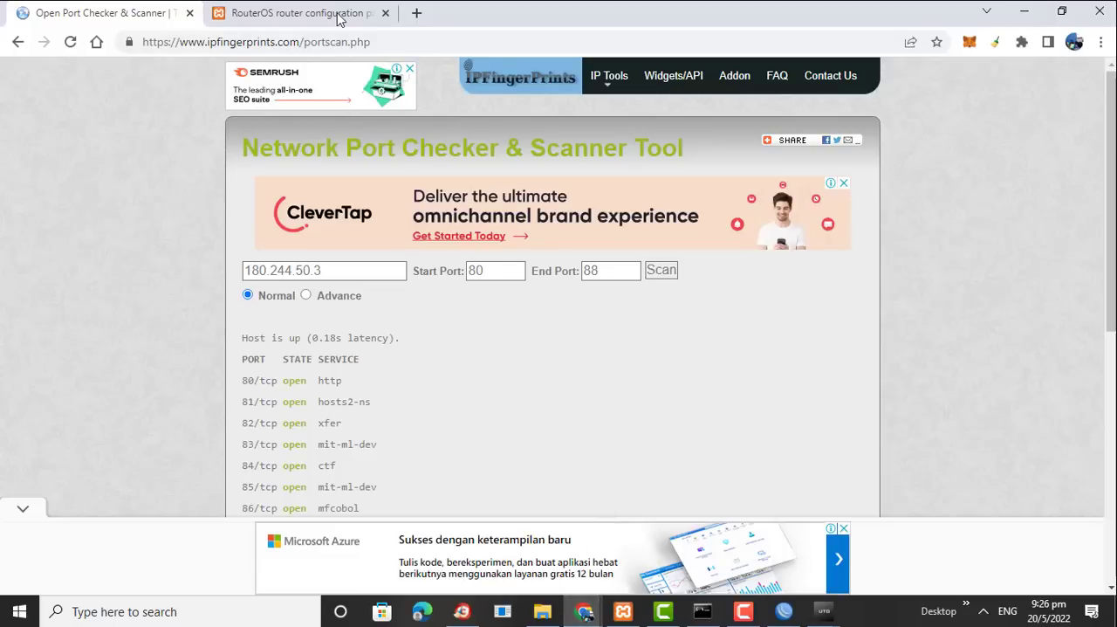
click(417, 14)
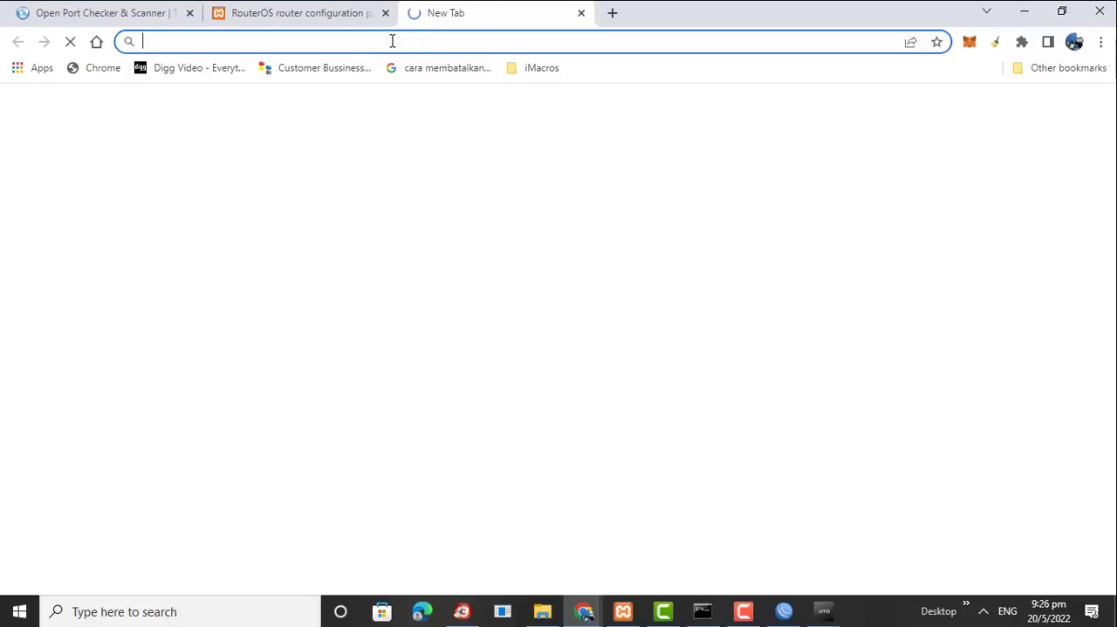
text(180.244.50.3)
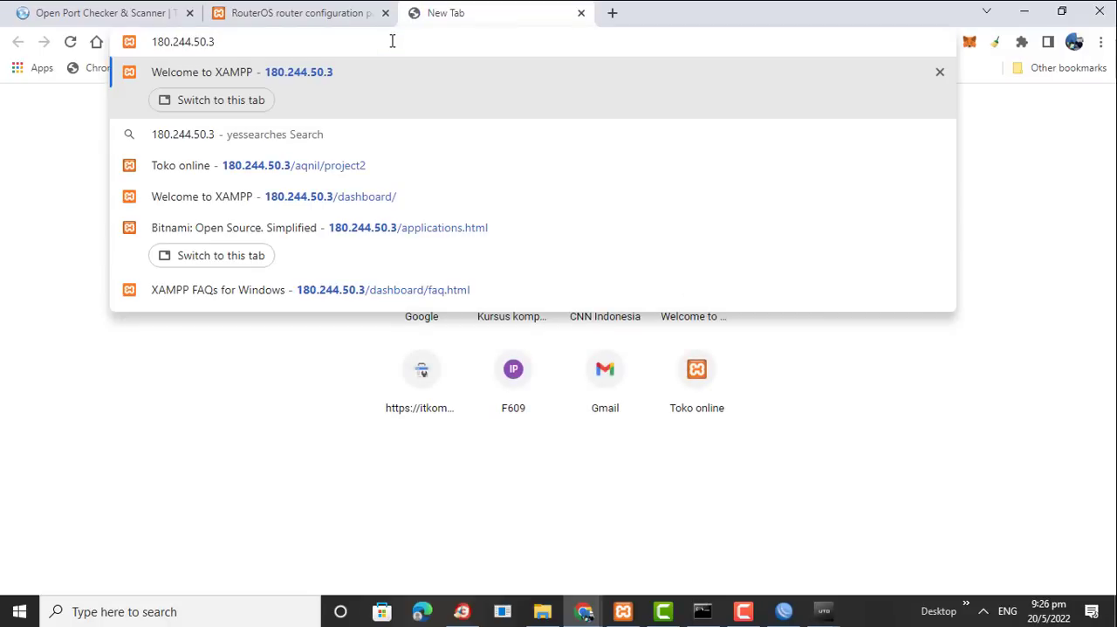
key(Return)
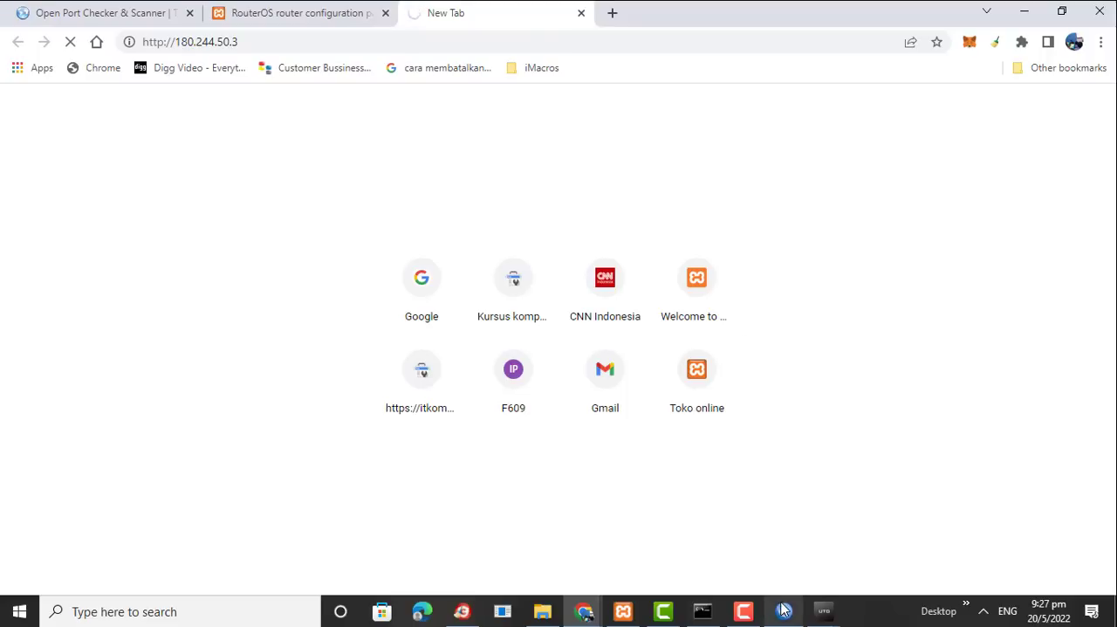
mouse_move(784, 611)
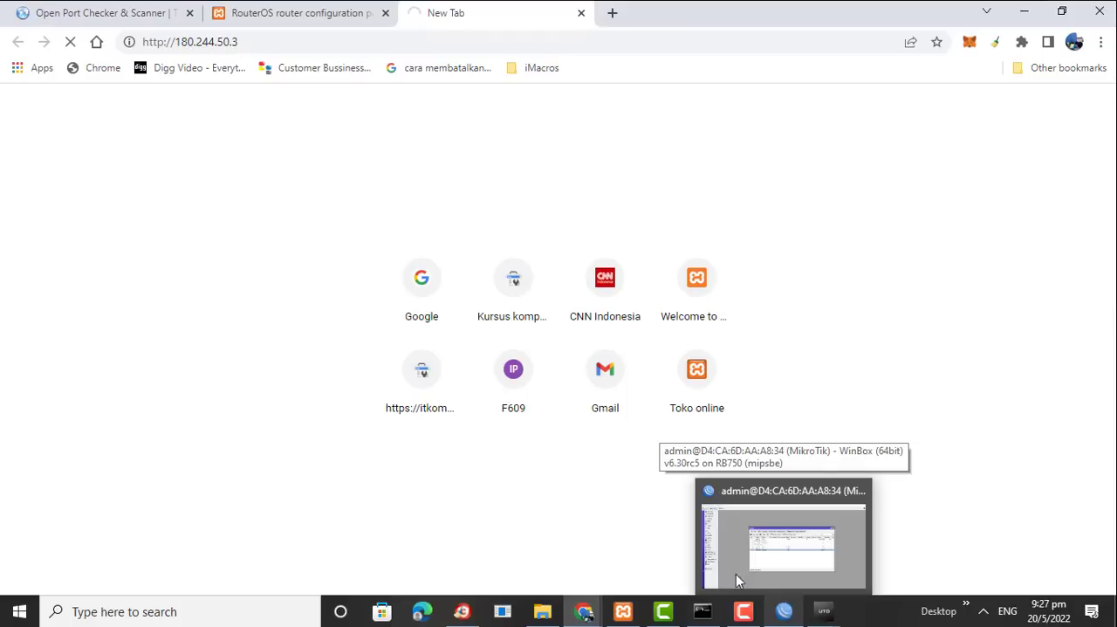
click(252, 43)
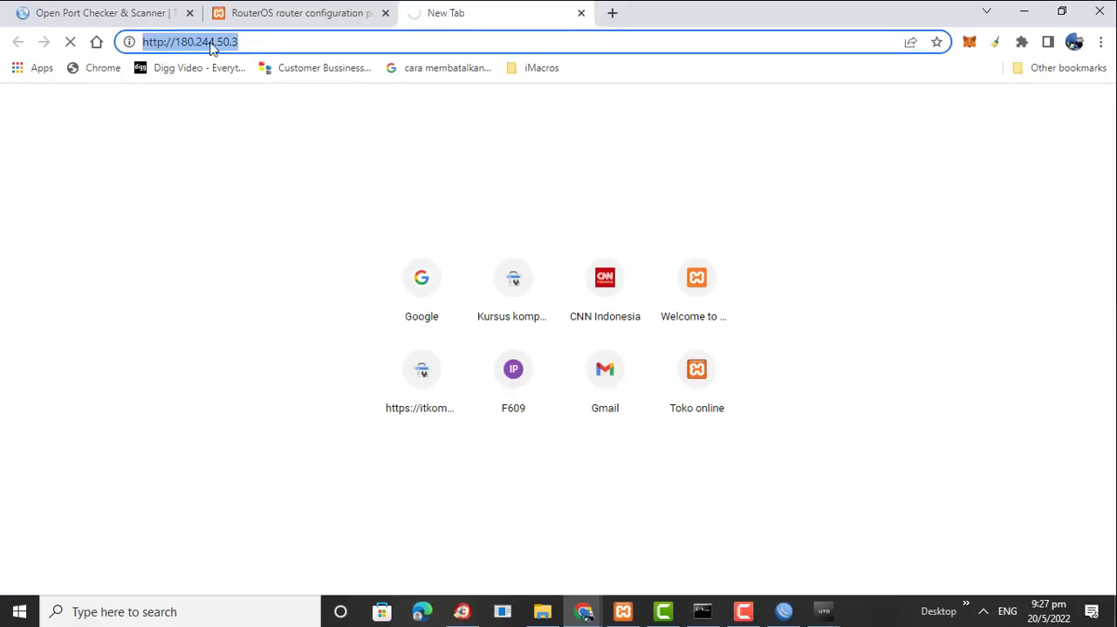
click(248, 40)
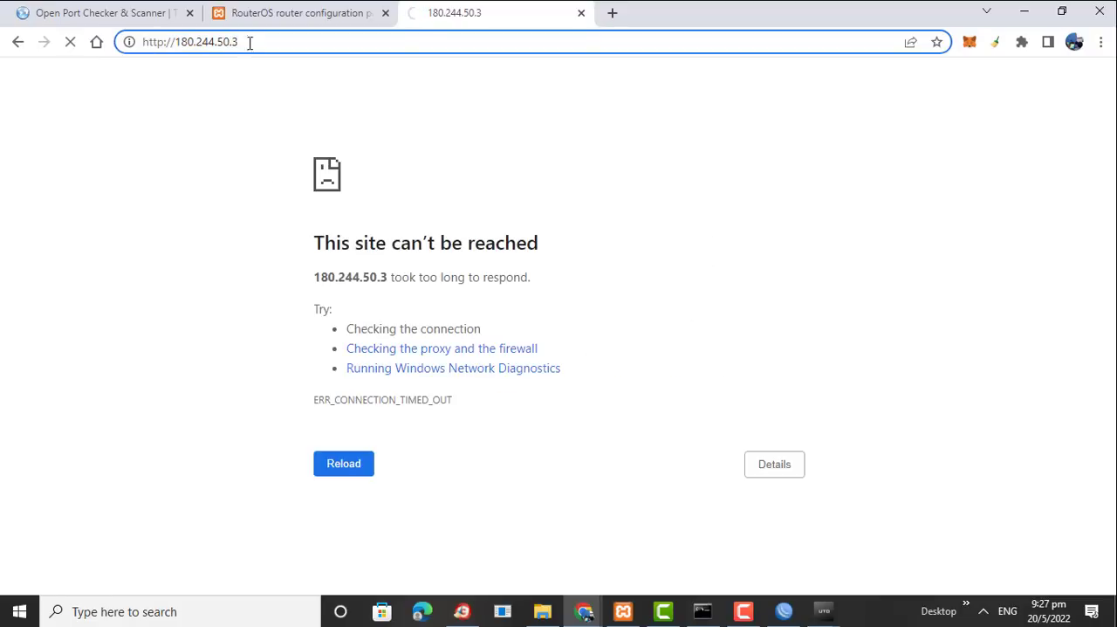
Switch back to WinBox, check the ISP drop rule's counters, and view the firewall's tracked connections
click(783, 612)
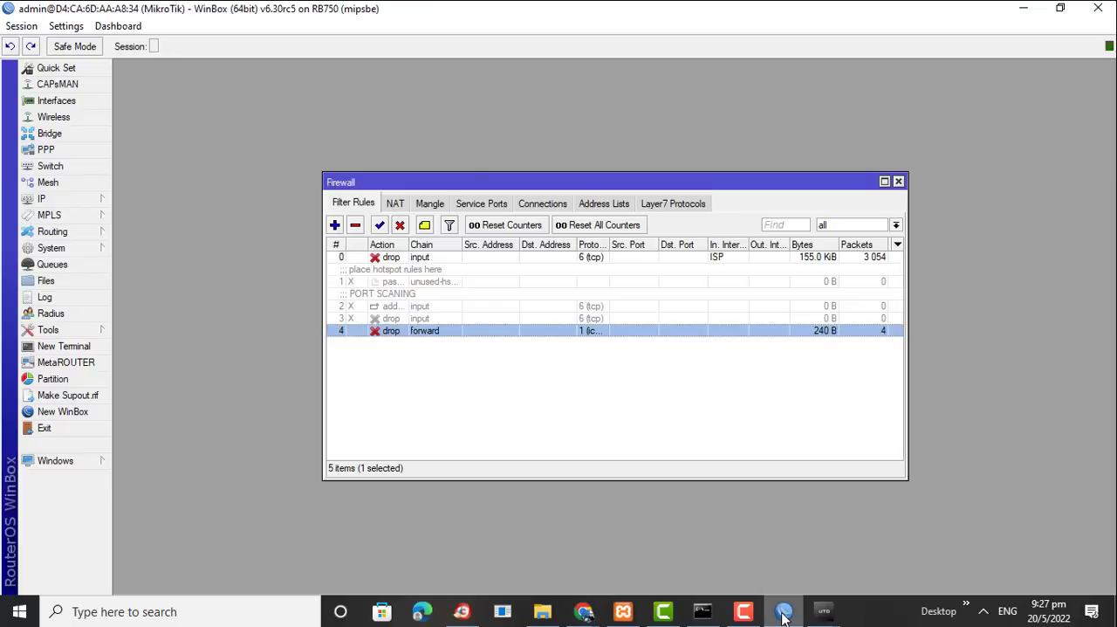
click(389, 258)
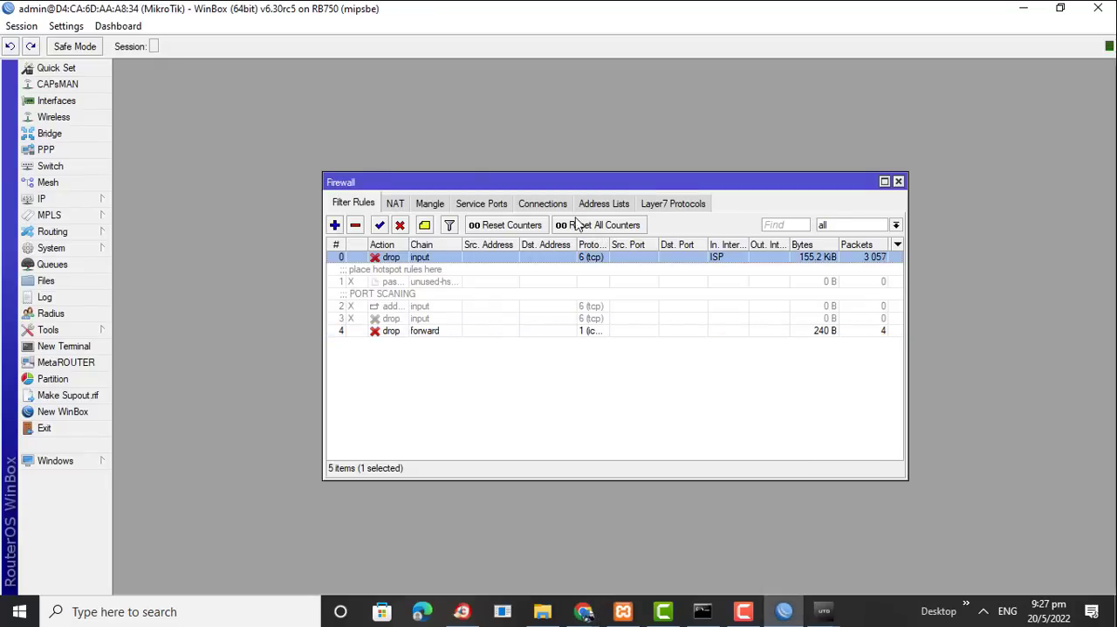
click(557, 206)
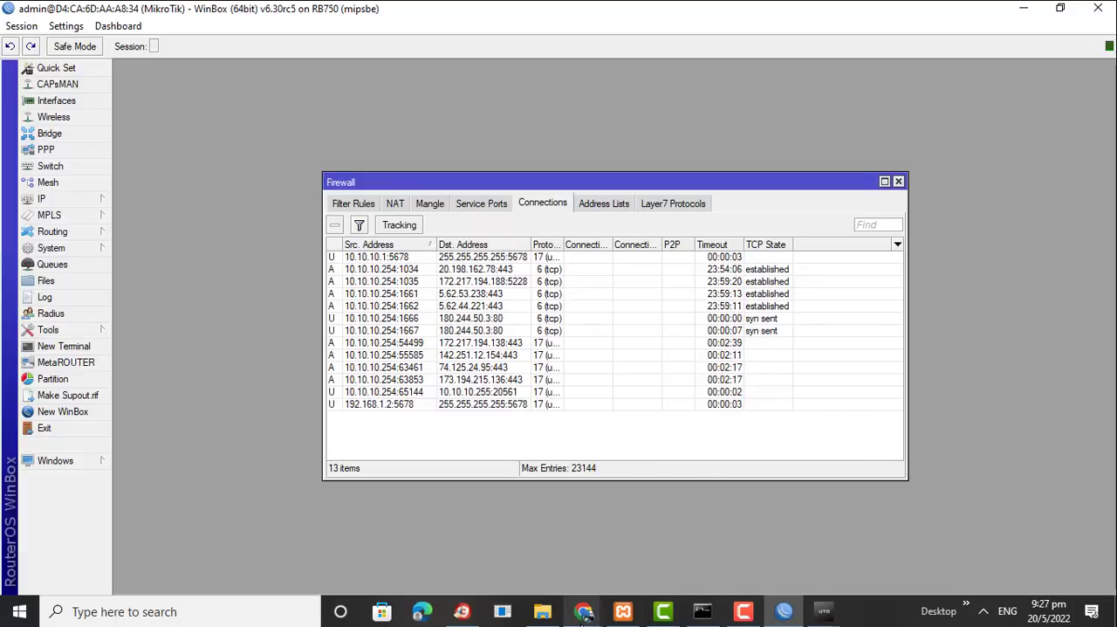
Switch to the Chrome window with the timed-out 180.244.50.3 page and reload it
mouse_move(584, 611)
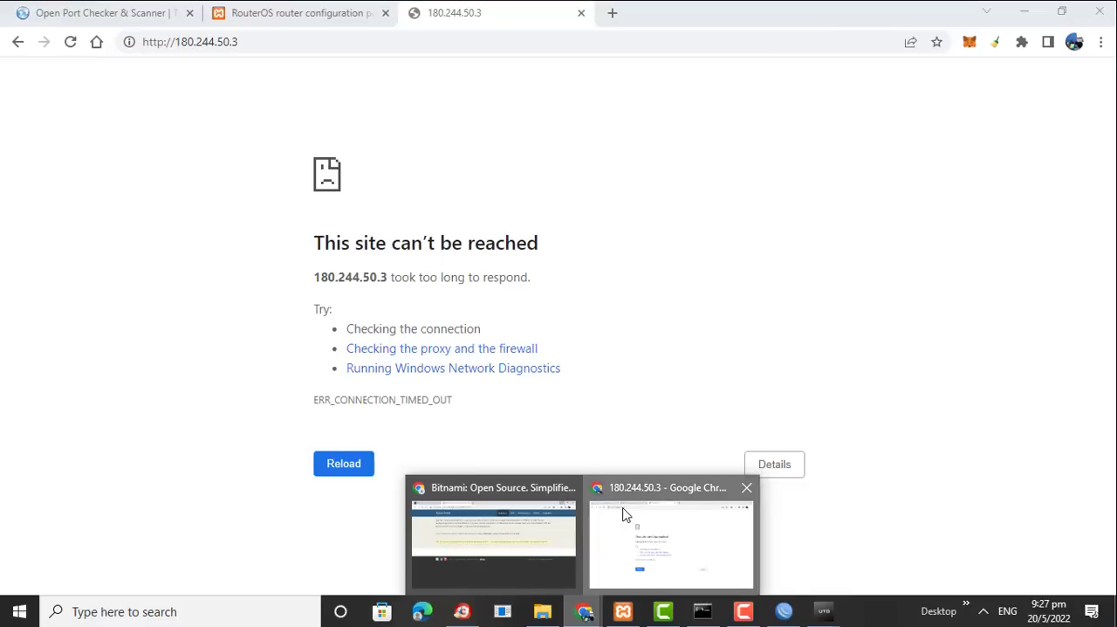
click(625, 516)
key(Return)
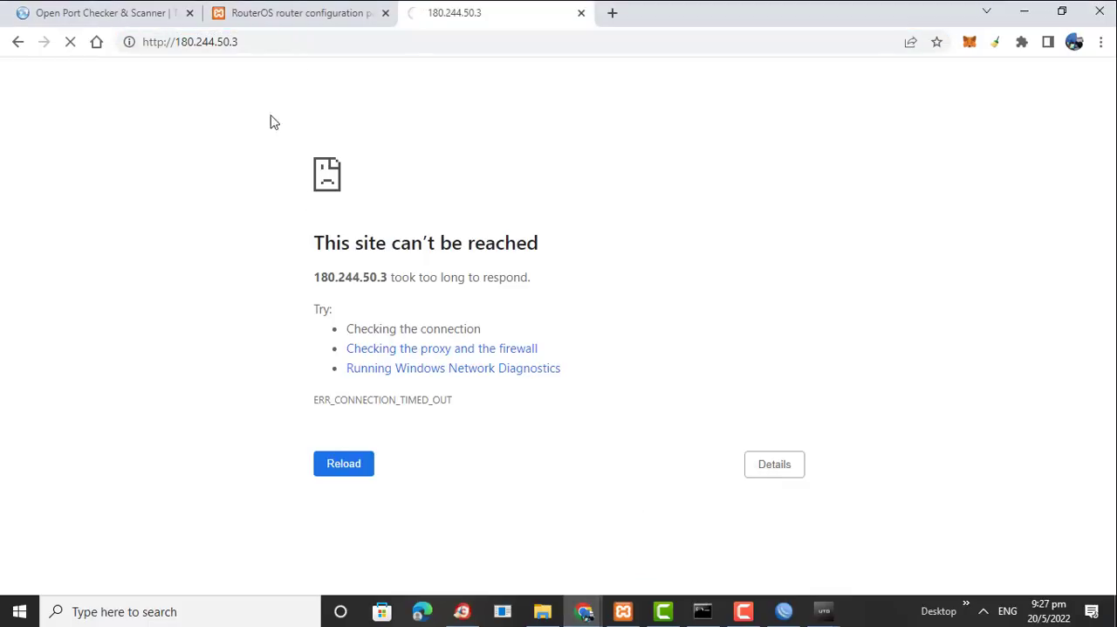
Return to WinBox, show the firewall filter rules and disable the TCP input drop rule on the ISP interface
click(784, 611)
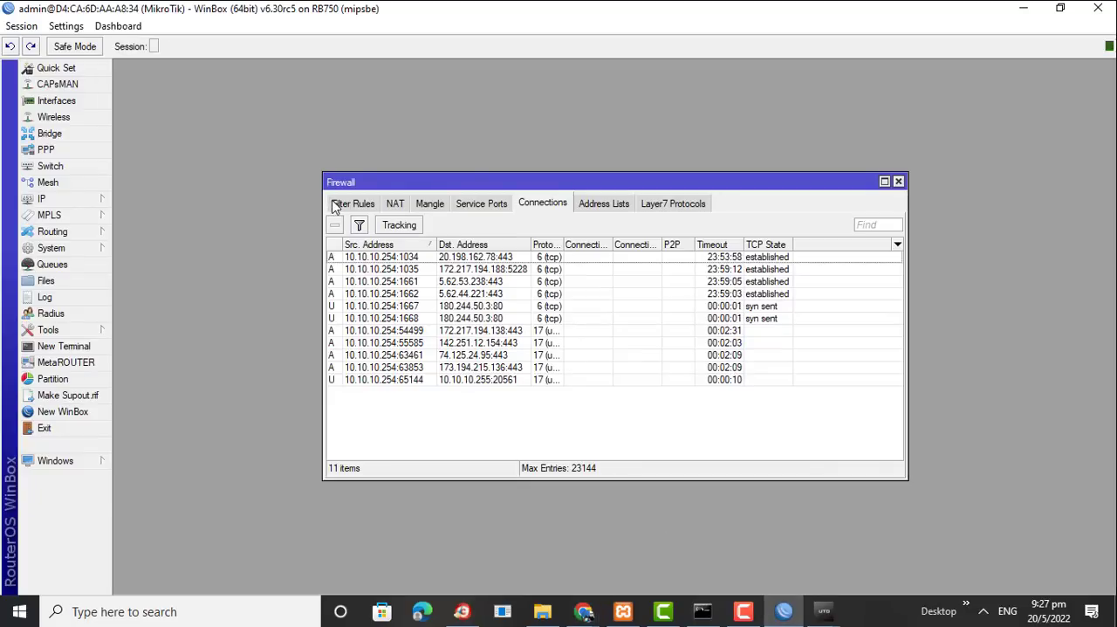
click(337, 204)
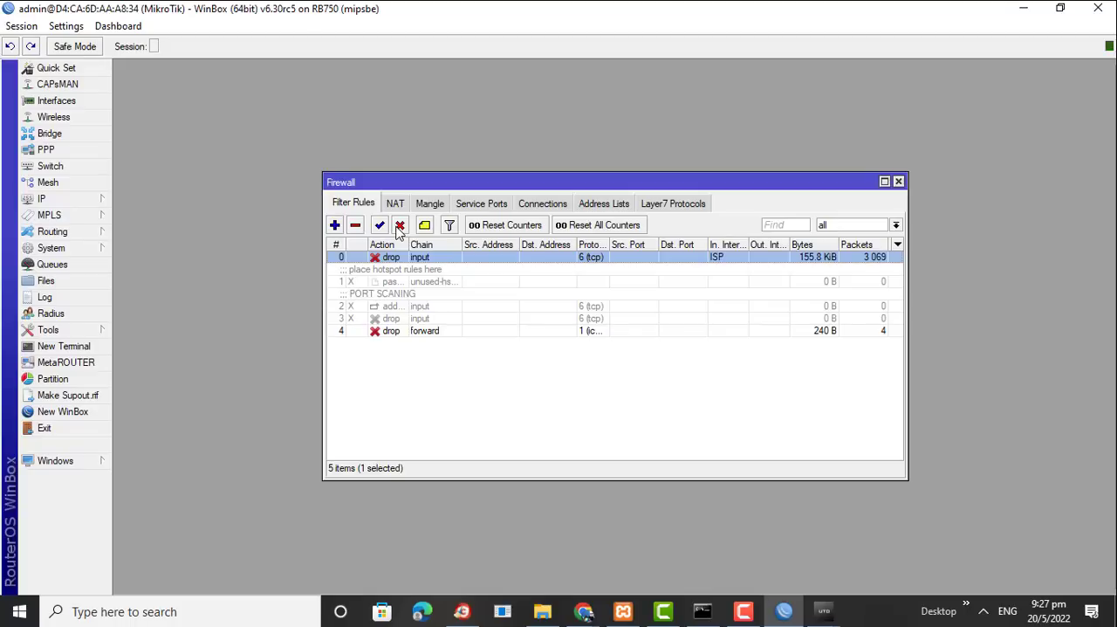
click(399, 226)
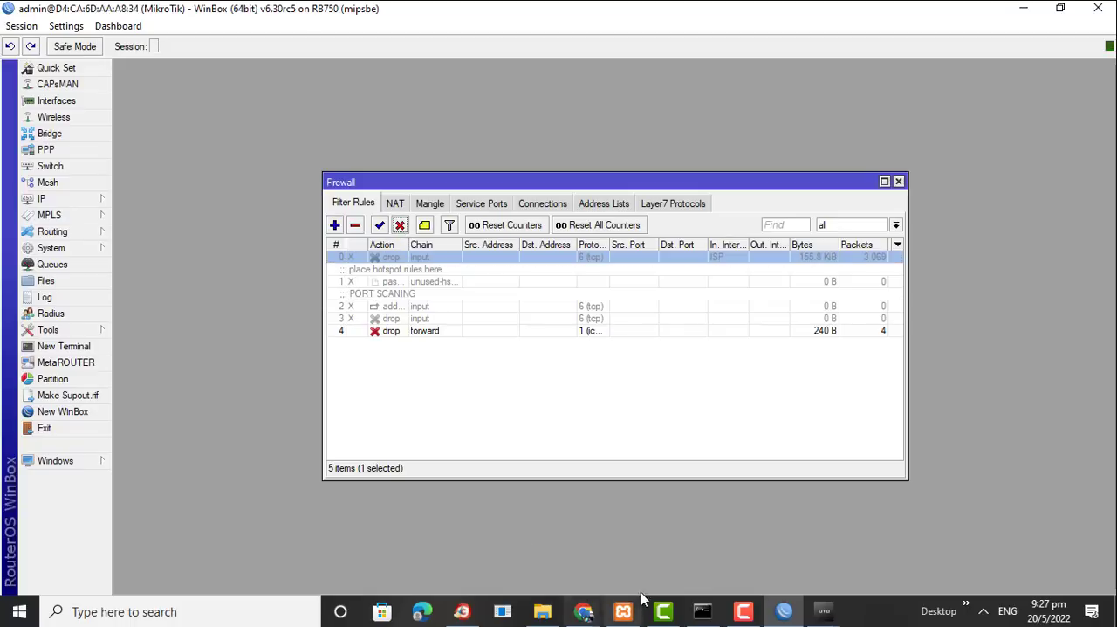
Switch to the Chrome window showing the Bitnami page and load the root address 180.244.50.3 instead of applications.html
click(584, 612)
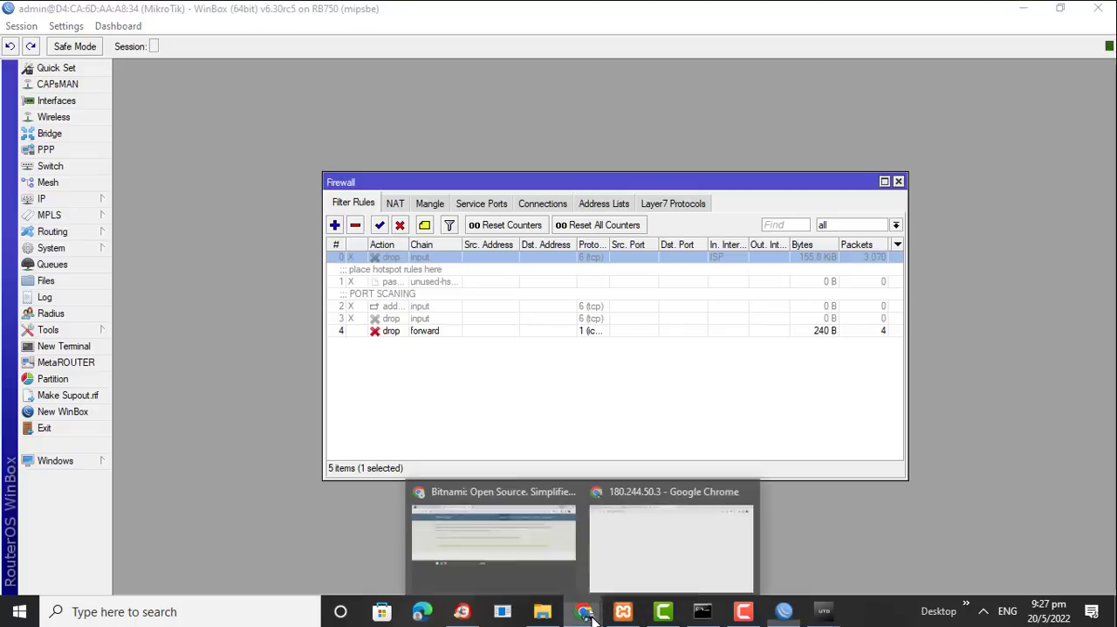
click(545, 512)
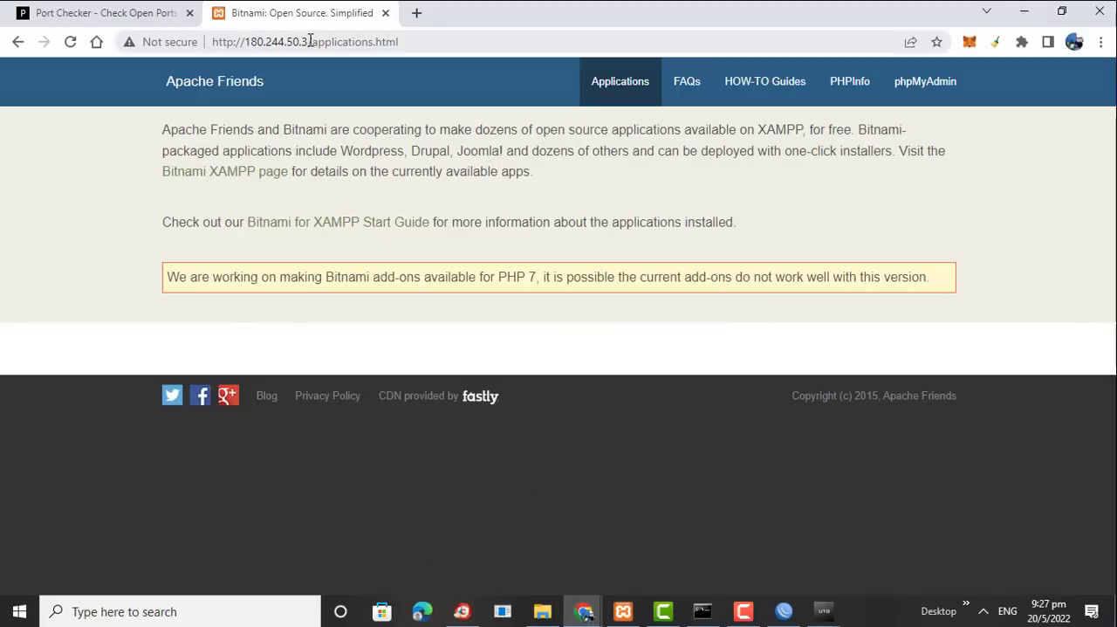
drag(308, 41, 521, 67)
key(BackSpace)
key(Return)
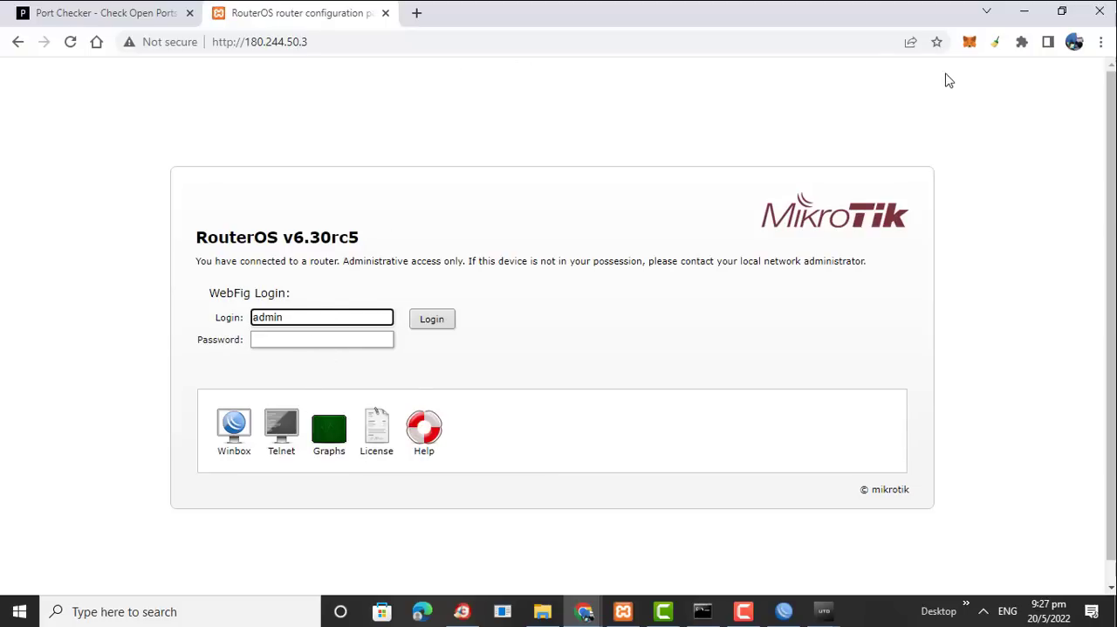
Return to WinBox and re-enable the TCP input drop rule on the ISP interface
click(1018, 17)
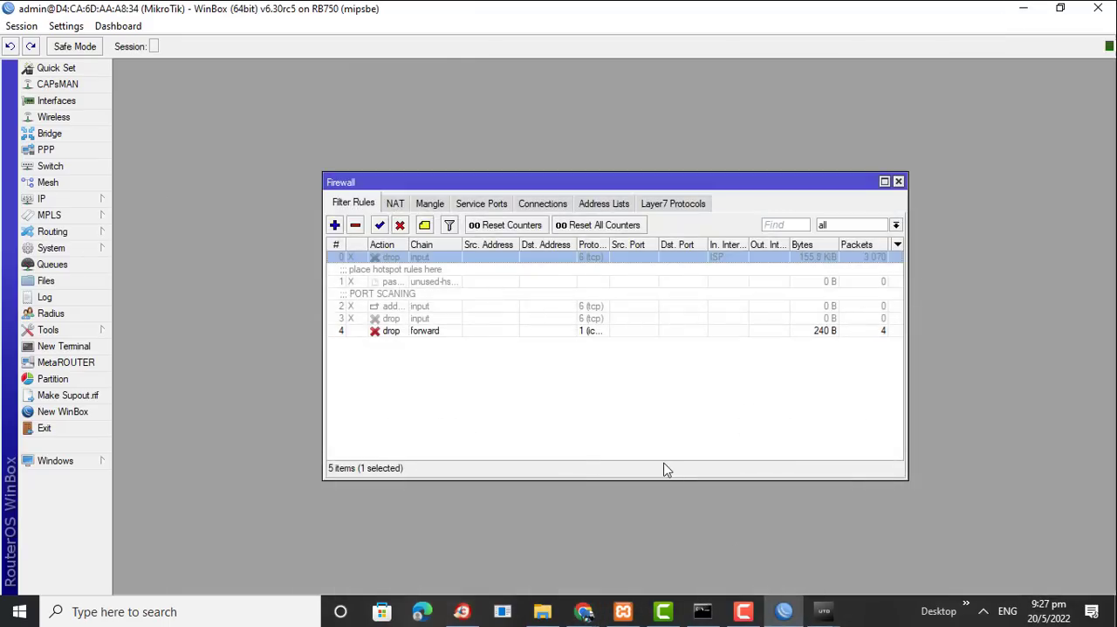
click(398, 282)
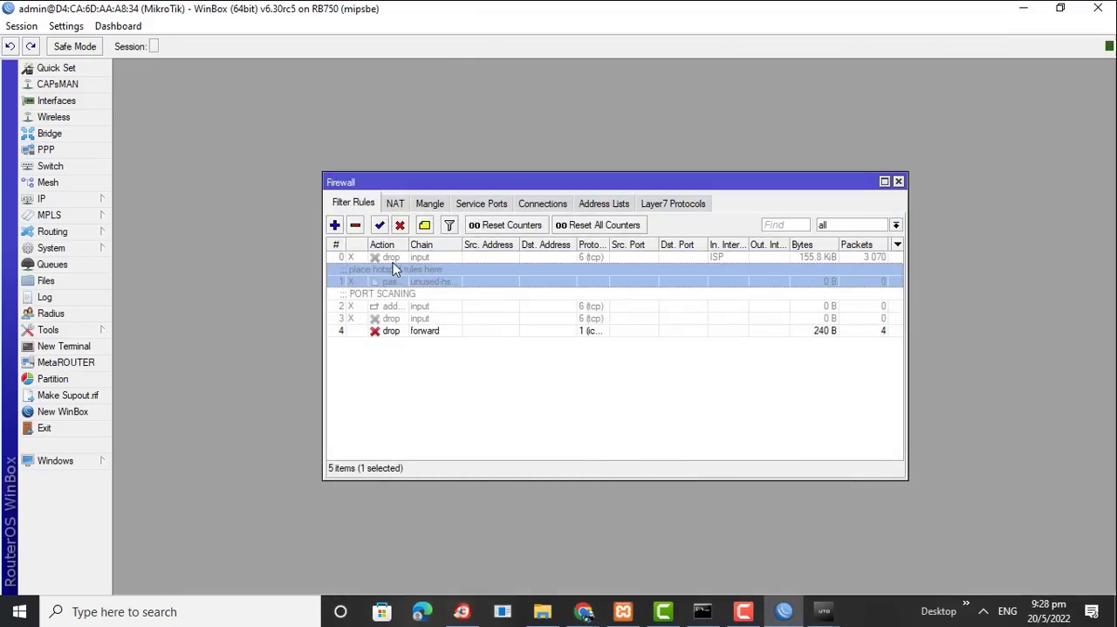
click(392, 260)
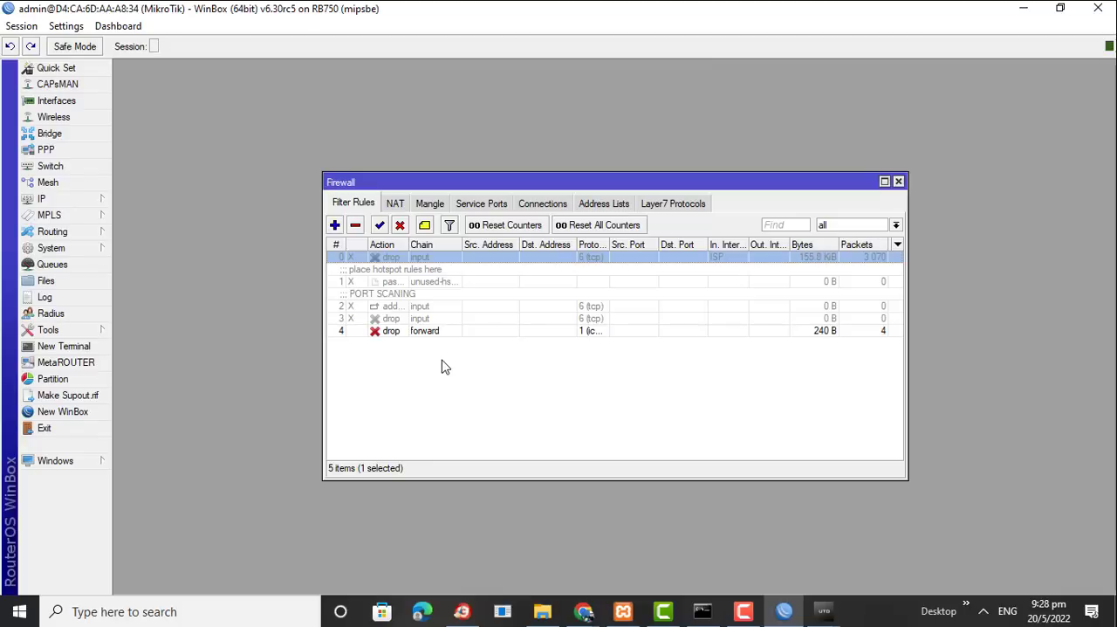
click(378, 229)
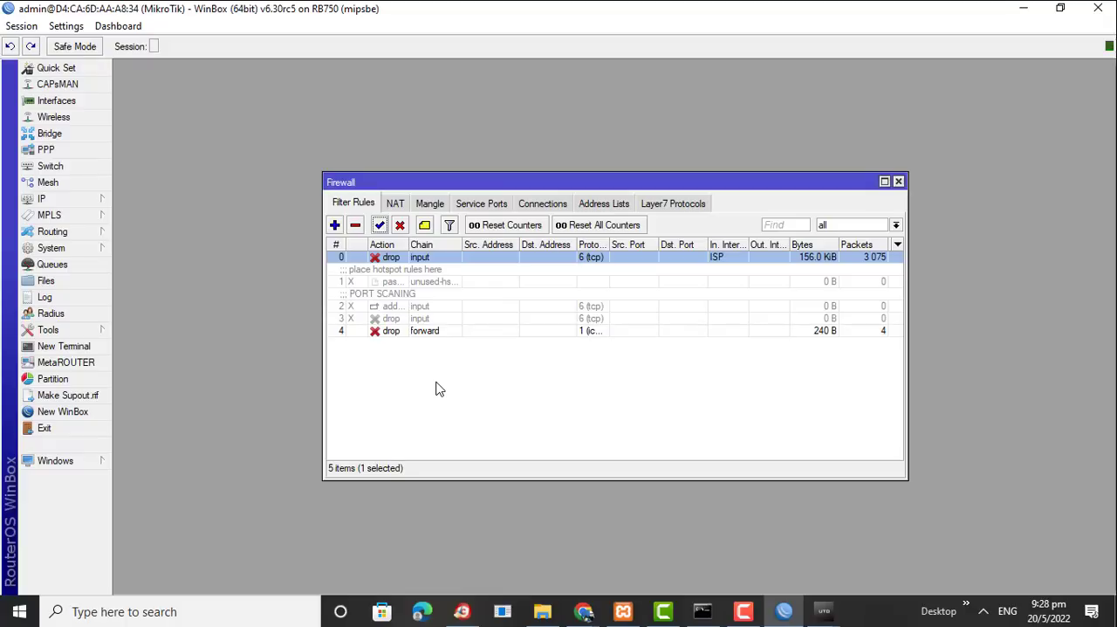
Launch Advanced Port Scanner, start scanning 180.244.50.3 over ports 1-2500, and stop the scan
click(166, 611)
text(port)
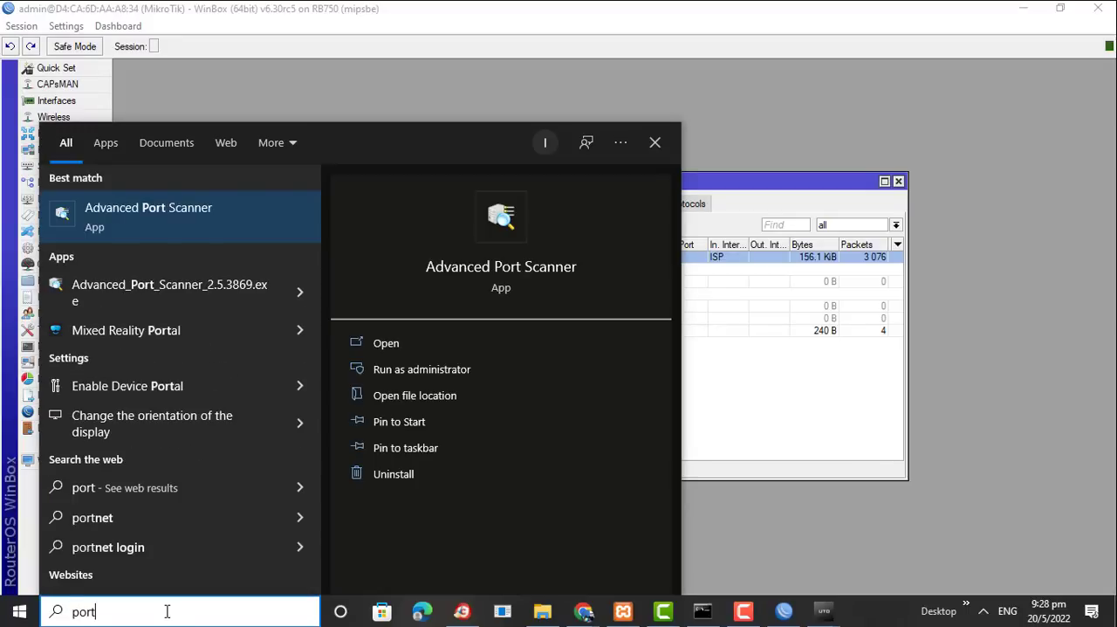
click(146, 220)
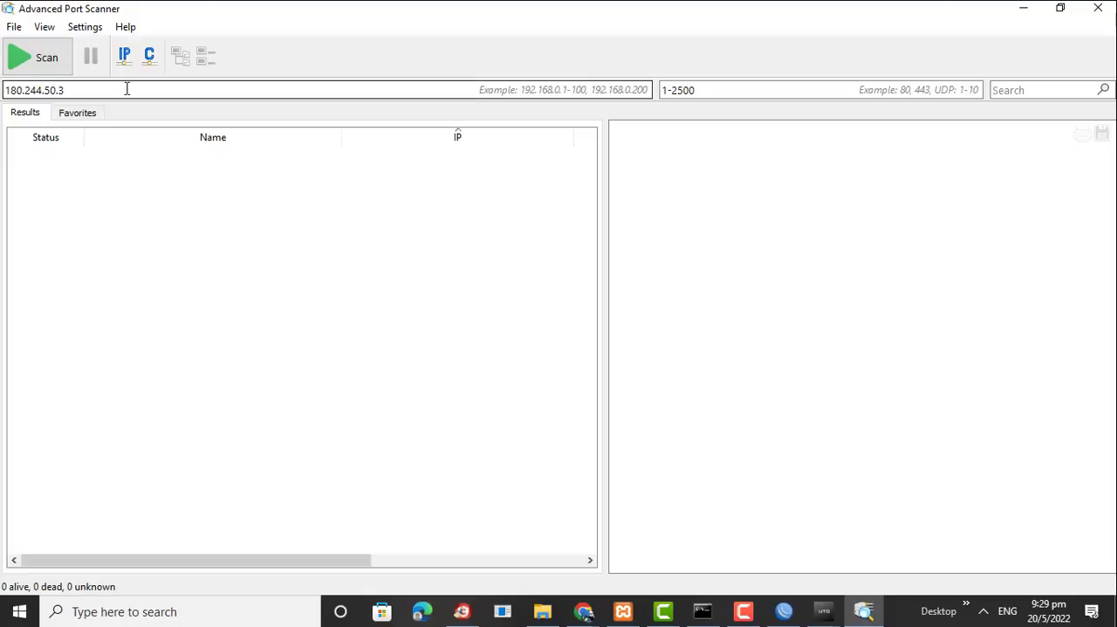
click(44, 61)
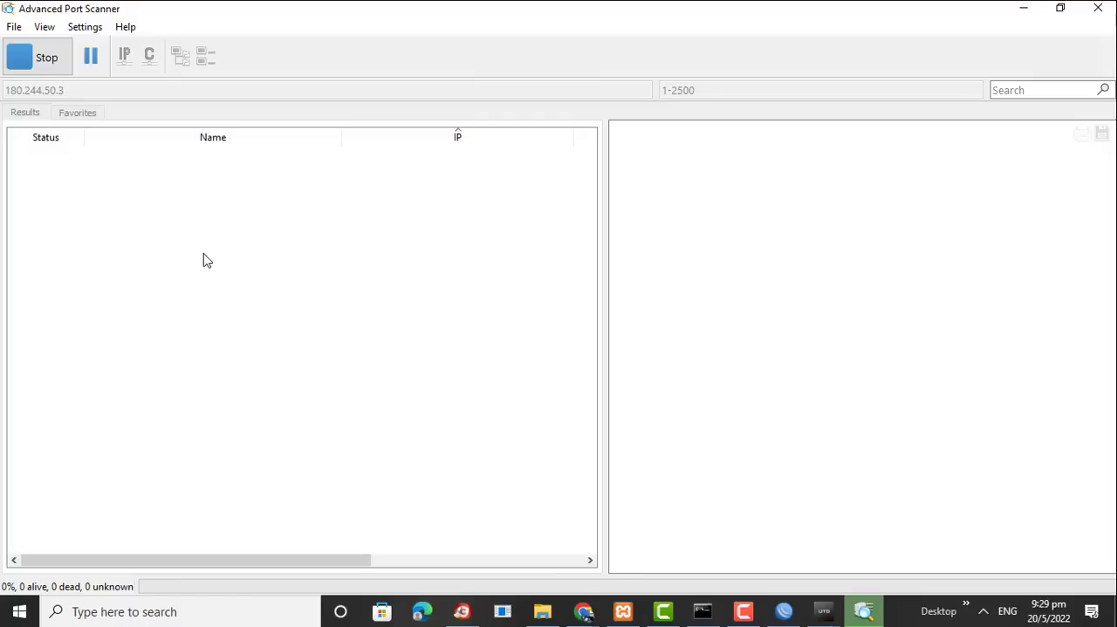
click(39, 56)
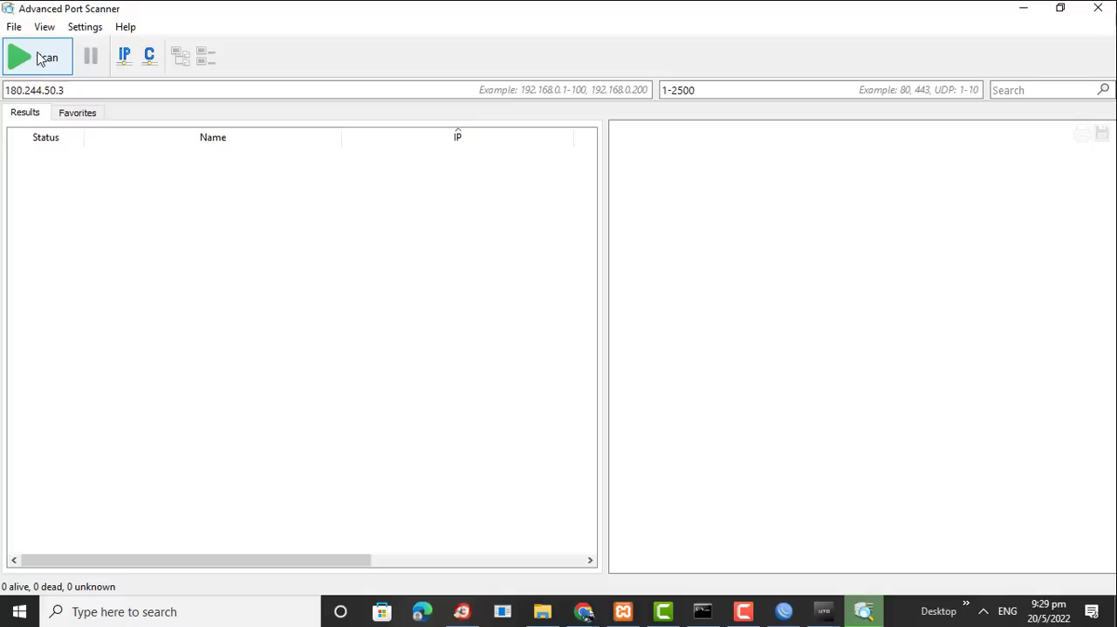
Switch back to WinBox and disable the ISP interface's TCP drop rule for an unprotected port scan
click(582, 614)
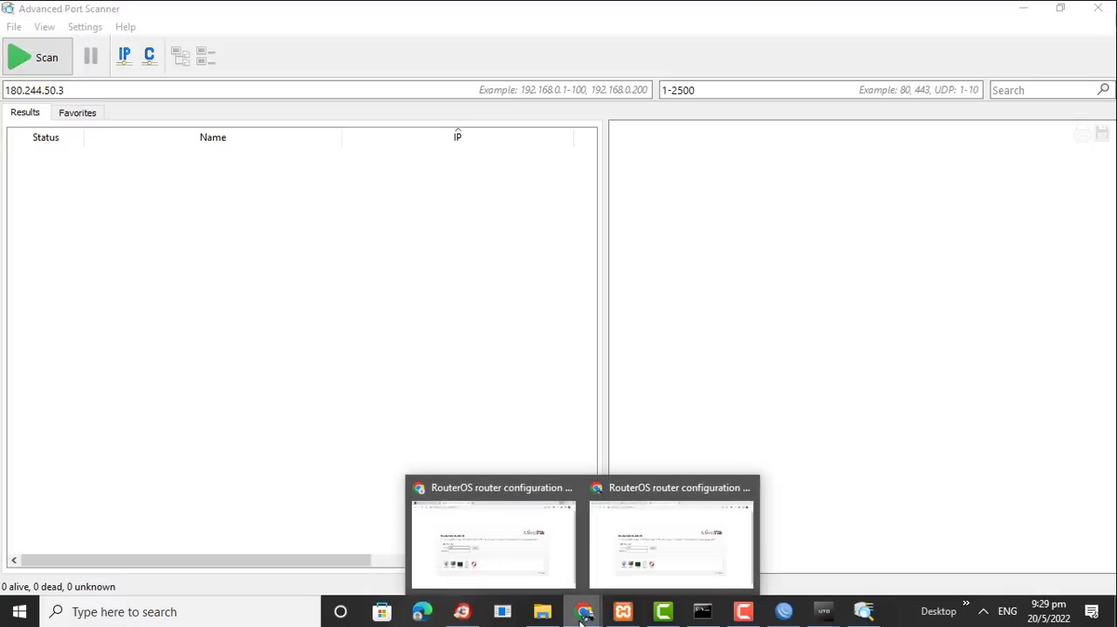
click(784, 613)
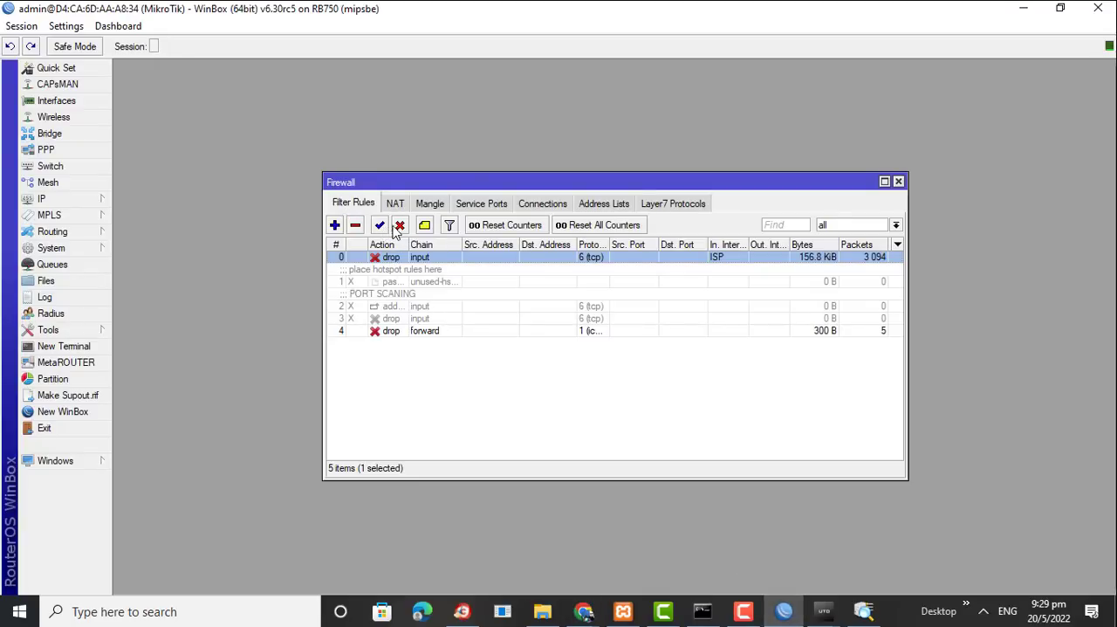
click(400, 225)
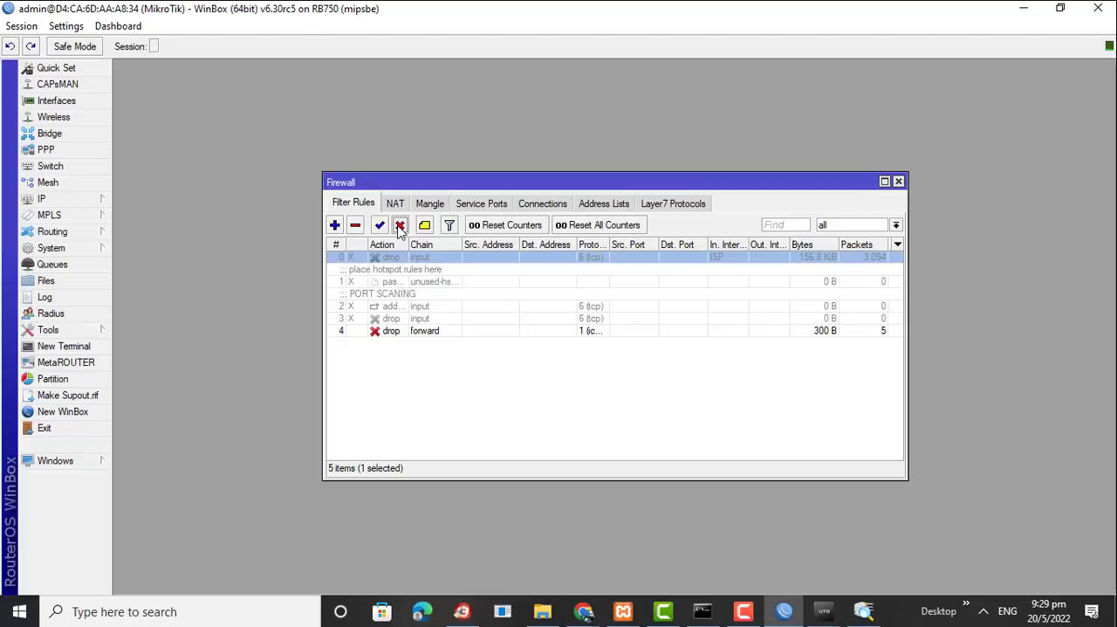
Switch to Advanced Port Scanner, scan 180.244.50.3 over ports 1-2500 to completion, and return to WinBox
click(864, 613)
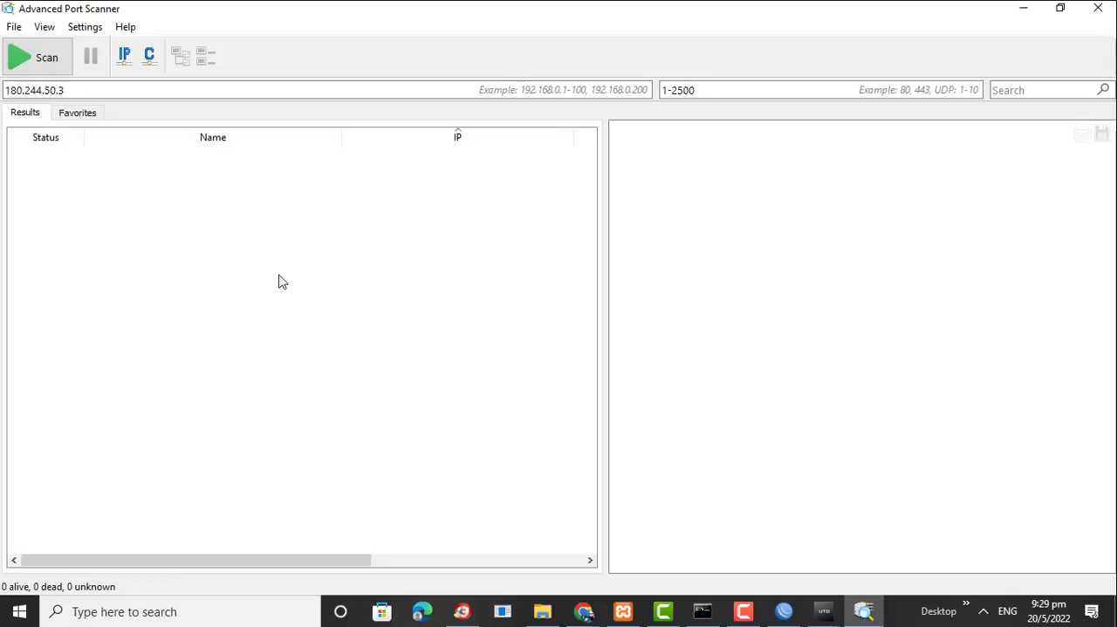
click(57, 69)
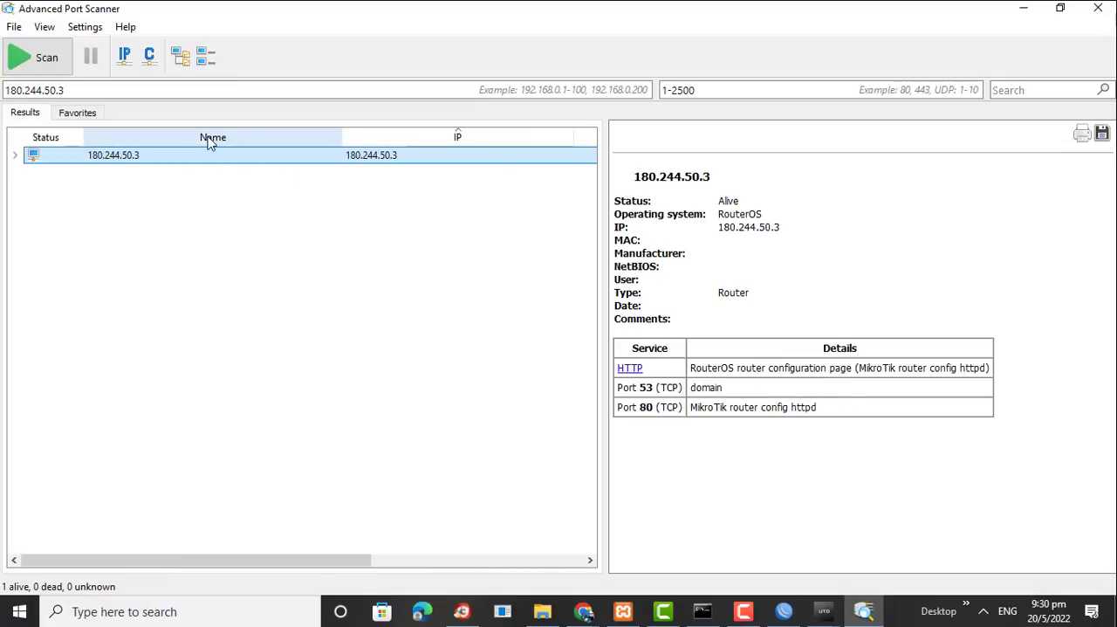
click(1023, 13)
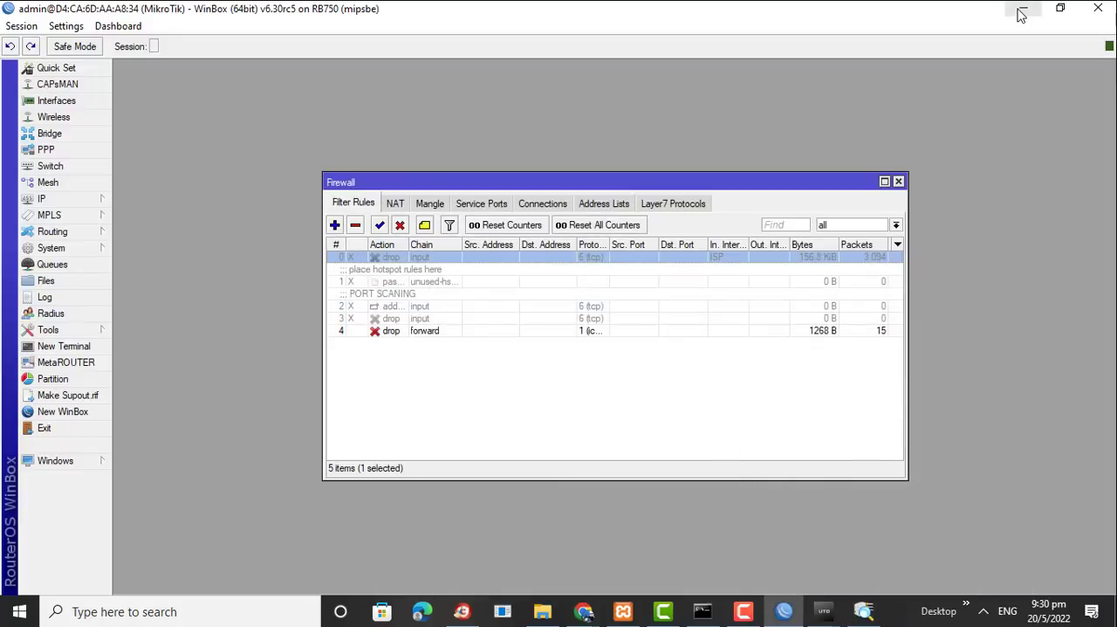
Open the disabled PORT SCANING rule to view its action settings, and close it without changes
click(388, 305)
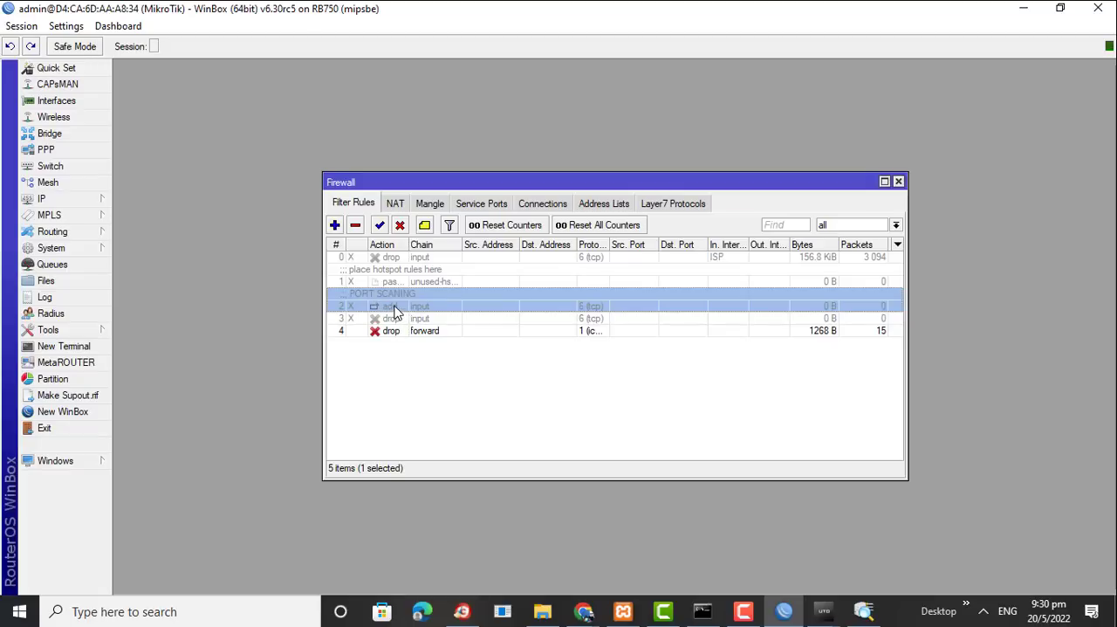
click(393, 333)
click(382, 302)
double_click(376, 308)
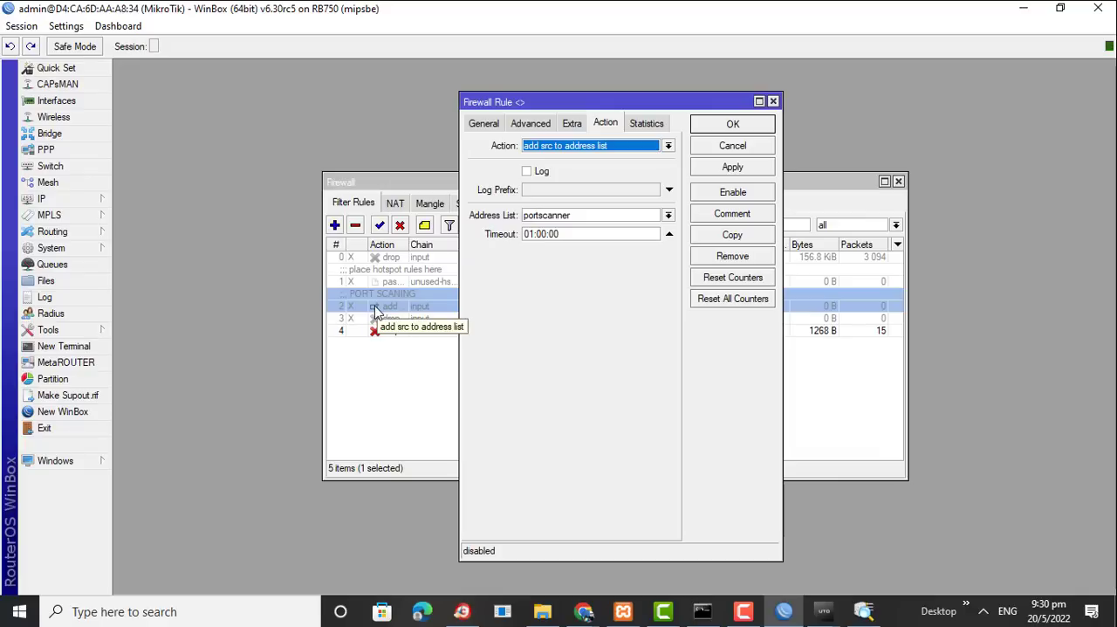
click(738, 146)
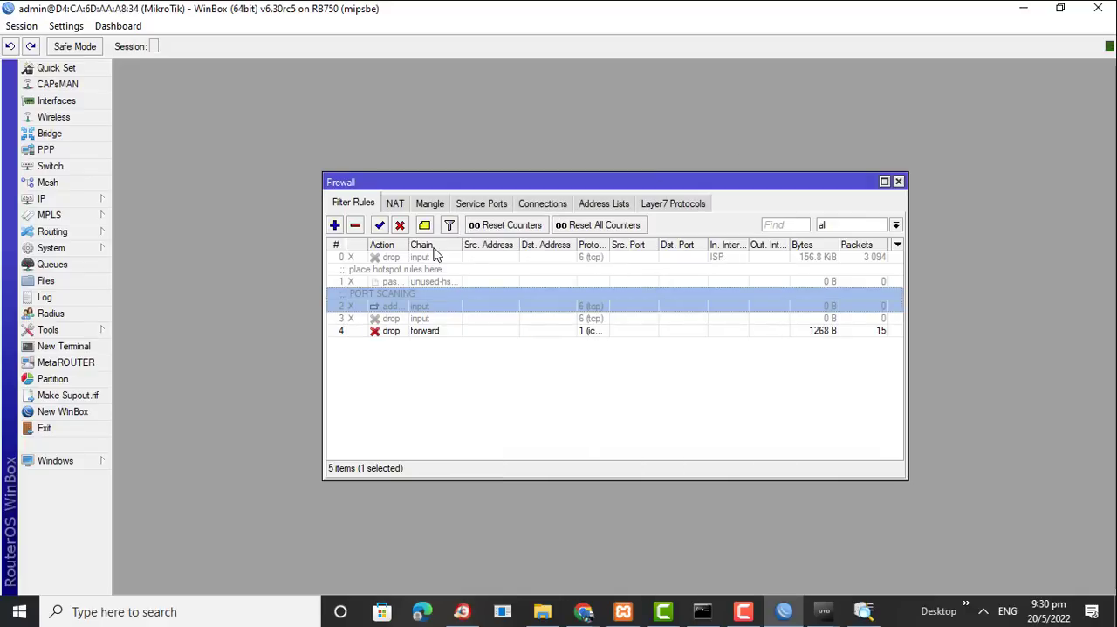
Enable the PORT SCANING address-list rule and the TCP input drop rule directly below it
click(380, 227)
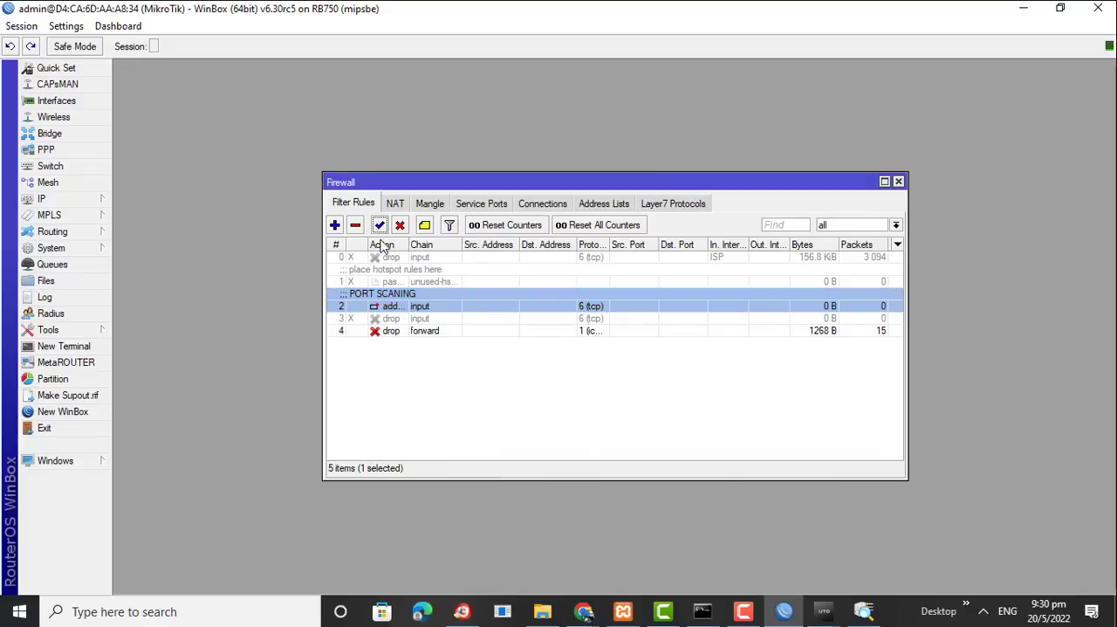
key(Down)
click(380, 226)
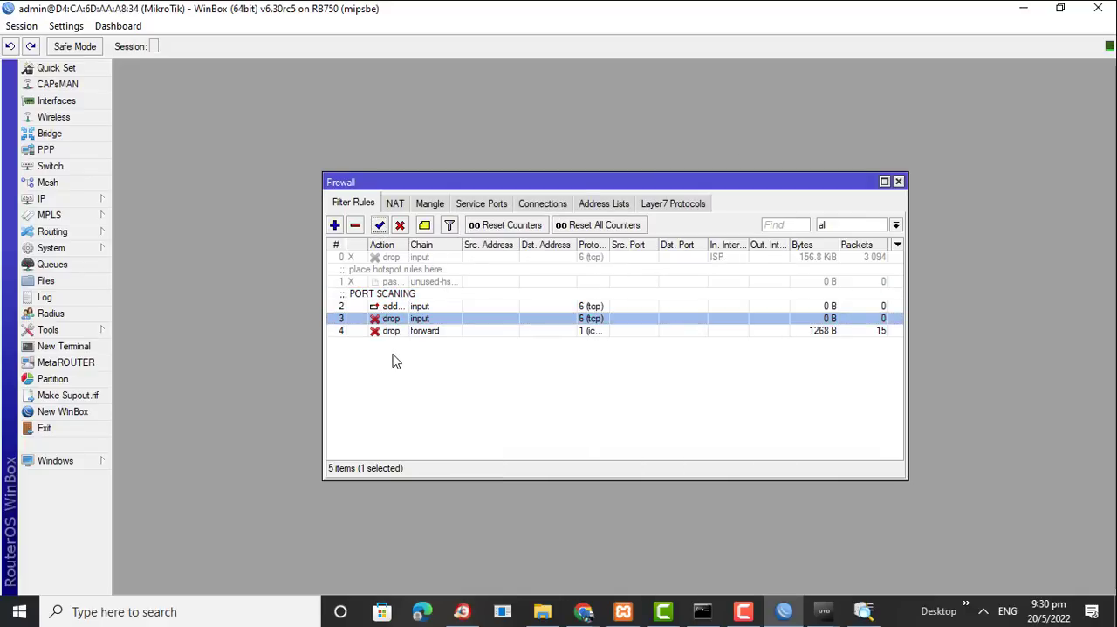
Open the PORT SCANING rule and review its general, advanced and PSD port scan detection settings
double_click(388, 307)
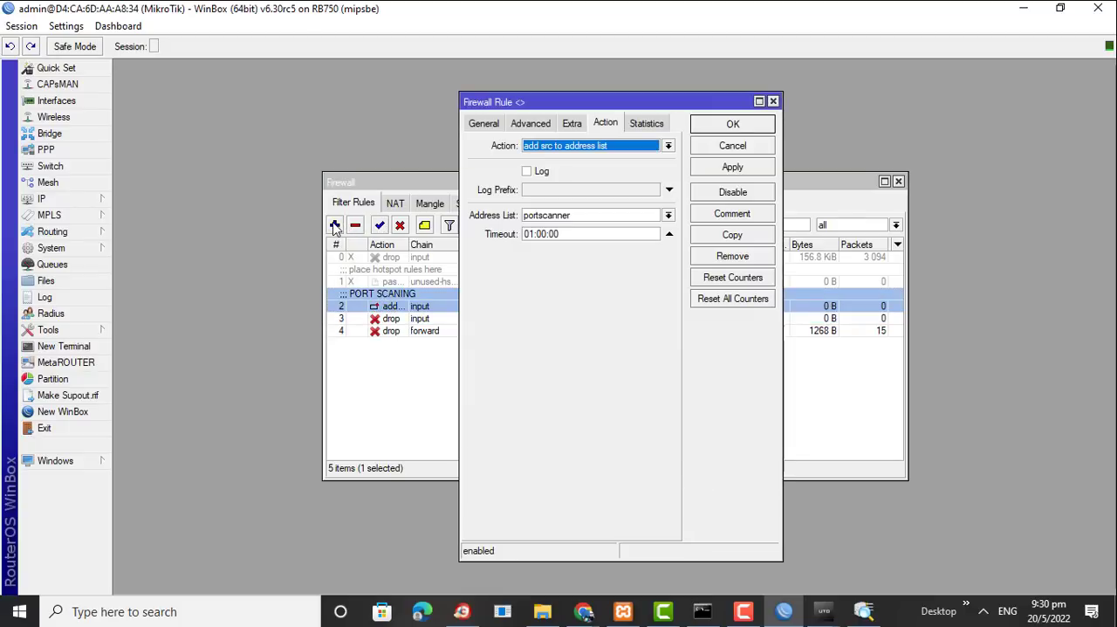
click(484, 124)
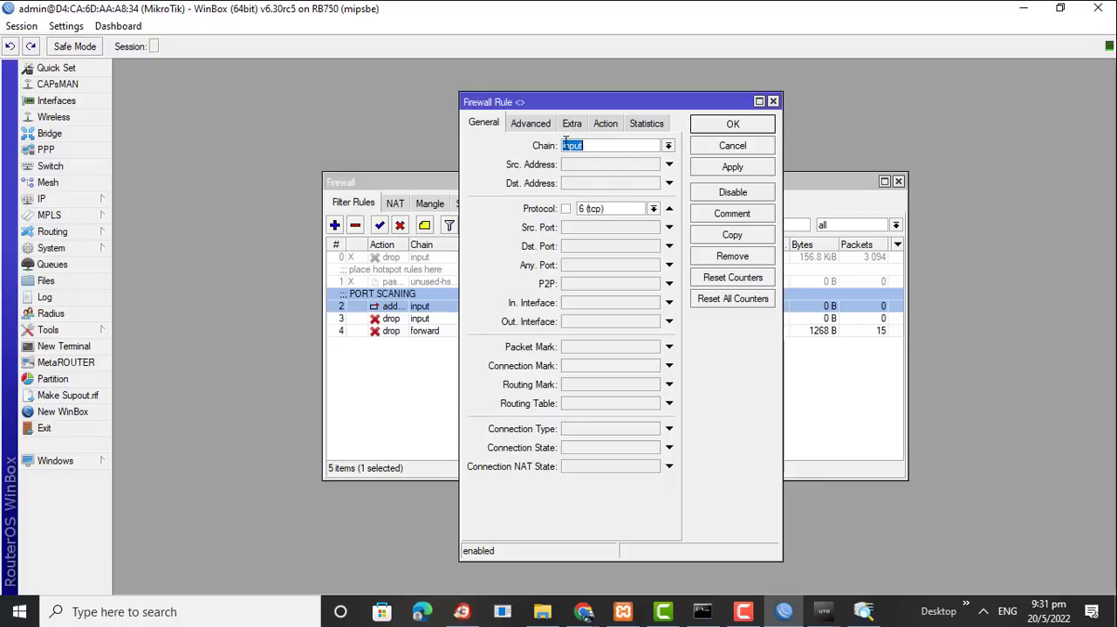
click(534, 124)
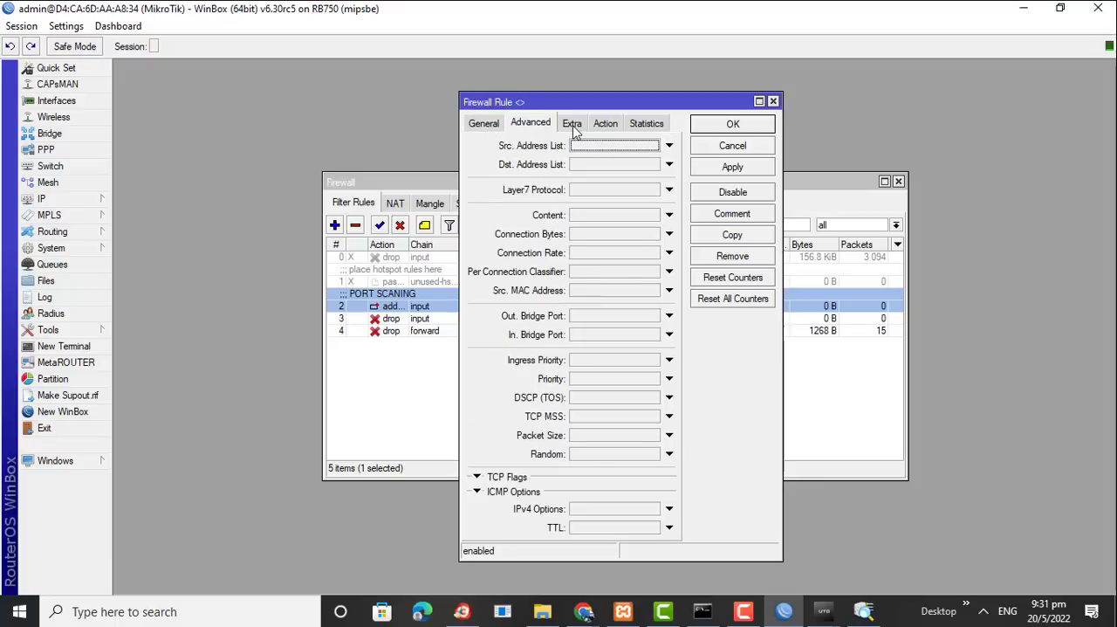
click(570, 126)
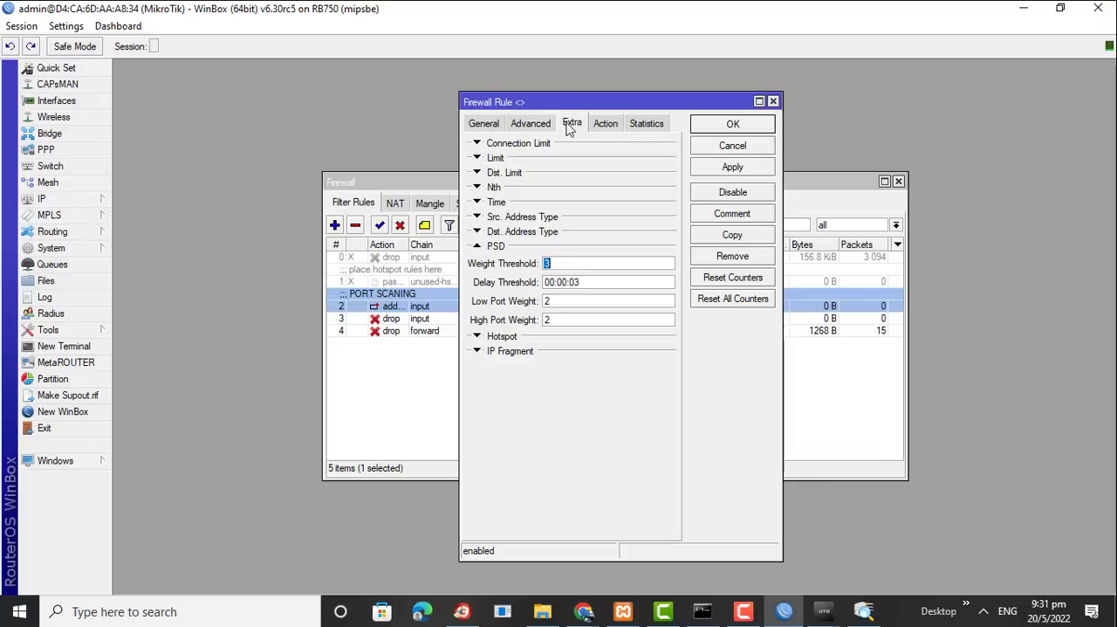
click(478, 248)
click(477, 247)
click(582, 281)
Select add src to address list as the PORT SCANING rule's action and save the rule
click(601, 128)
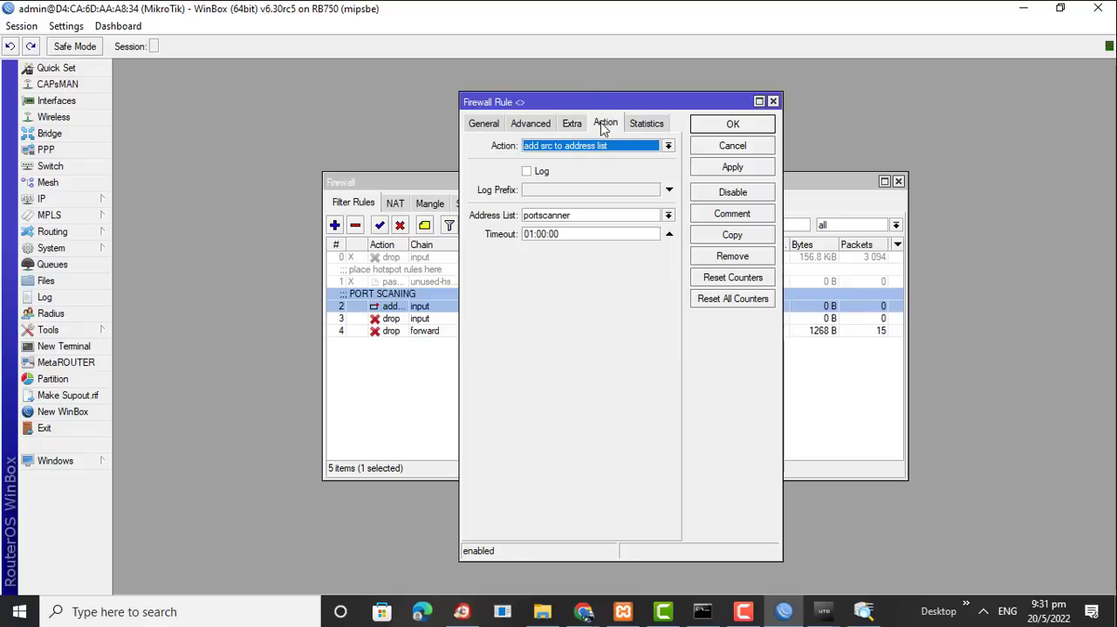
click(544, 149)
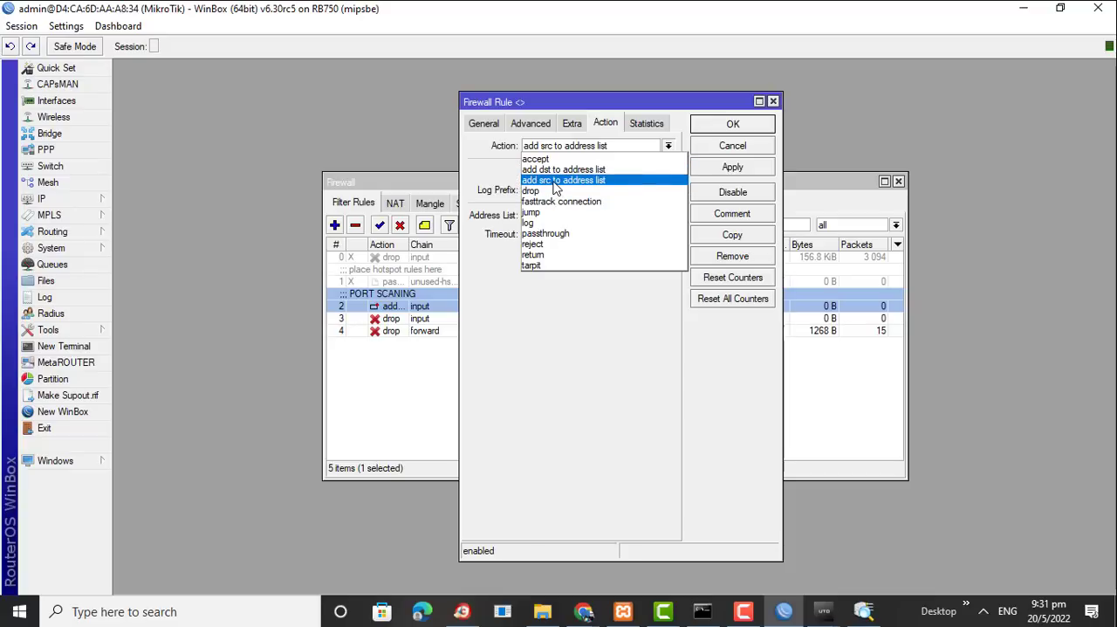
click(554, 180)
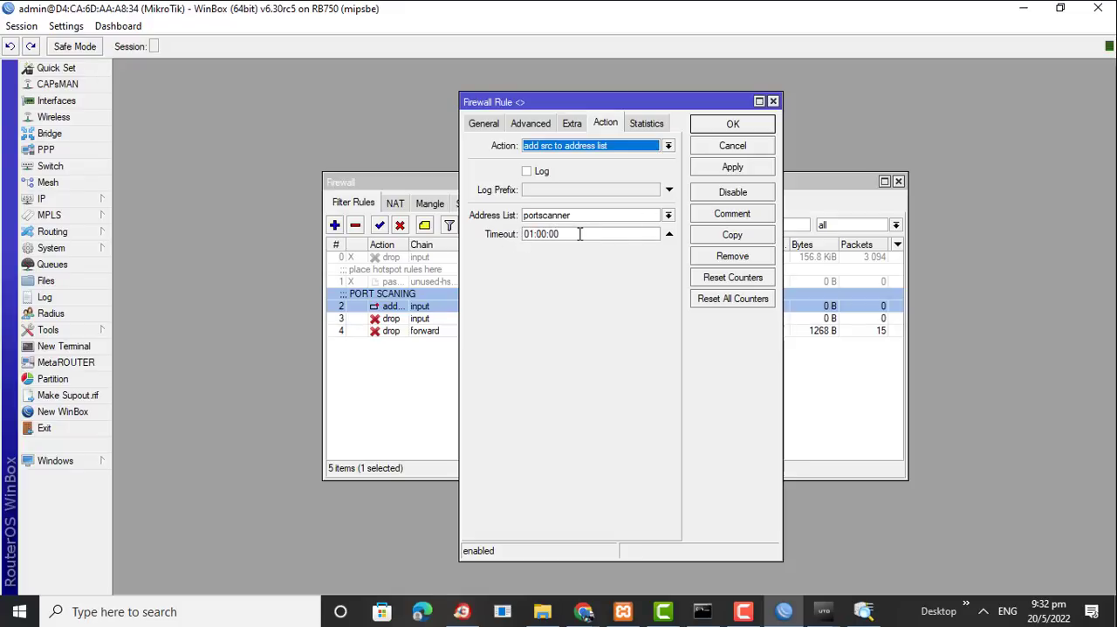
click(748, 127)
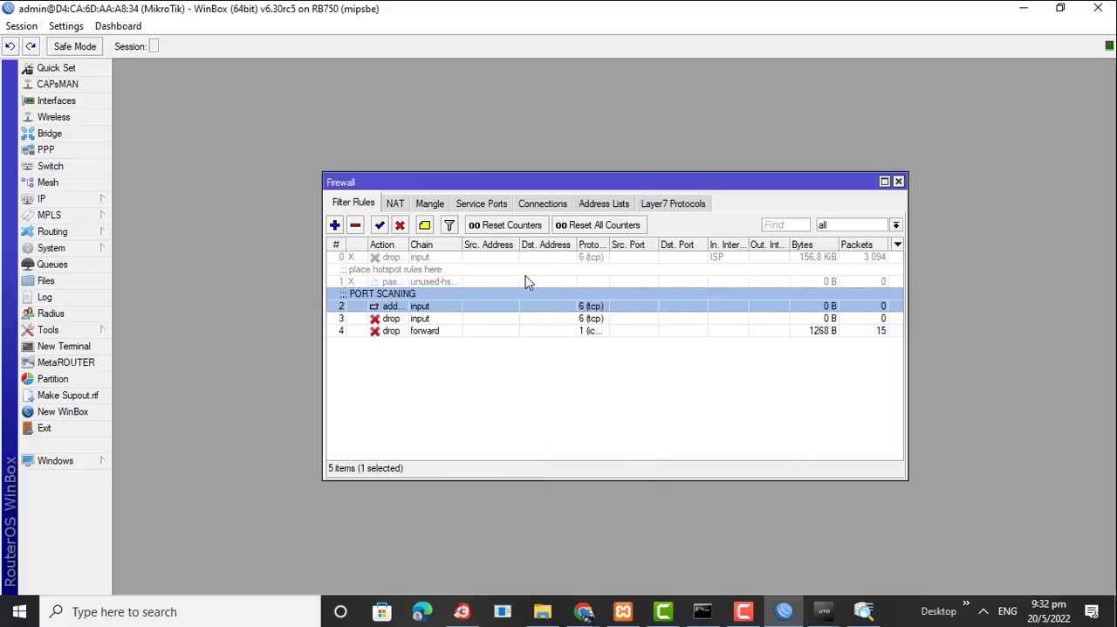
Check the firewall address lists for entries and return to the filter rules
click(608, 207)
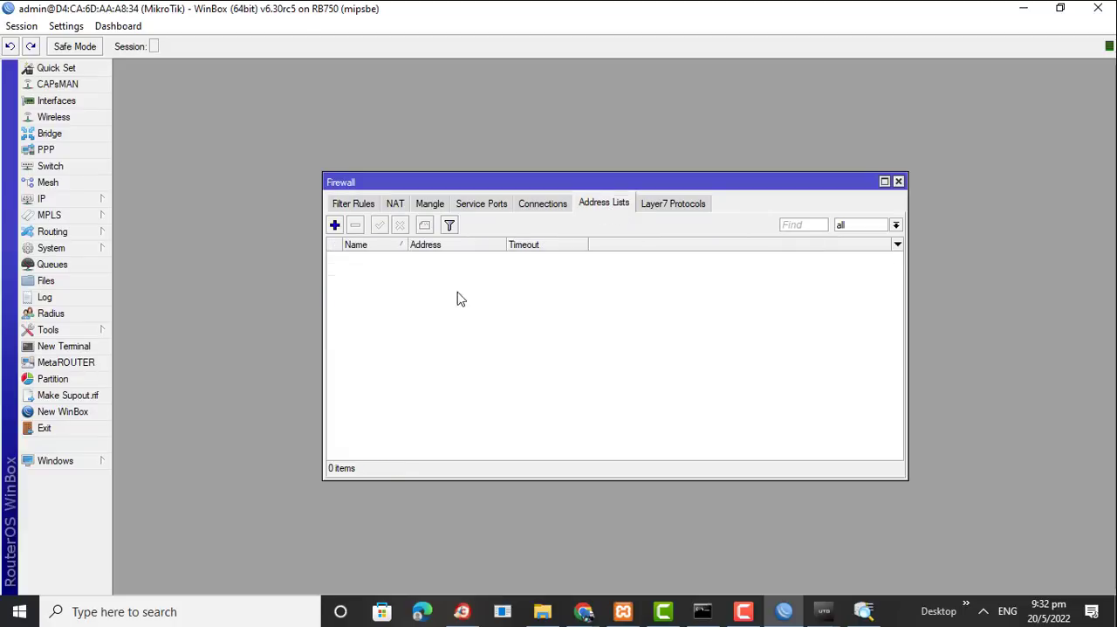
click(345, 206)
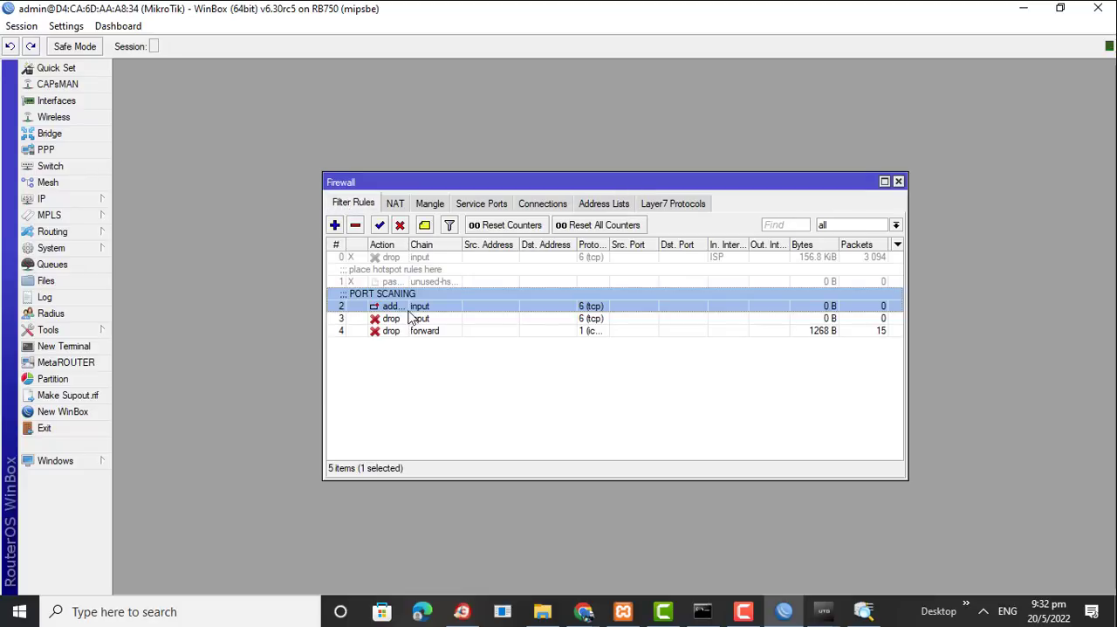
click(588, 208)
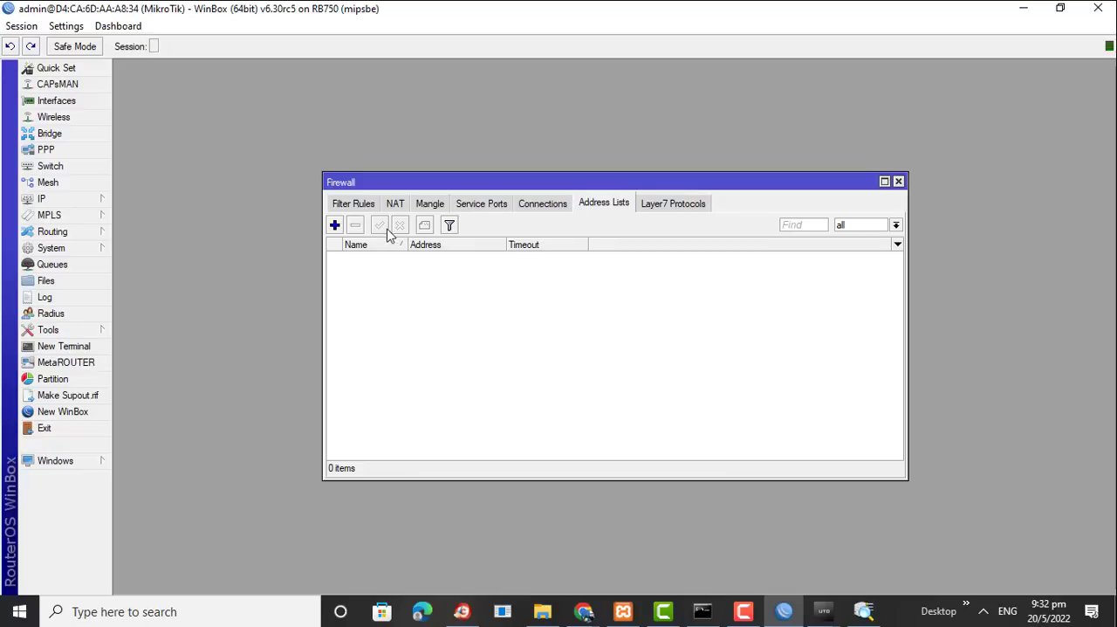
click(366, 208)
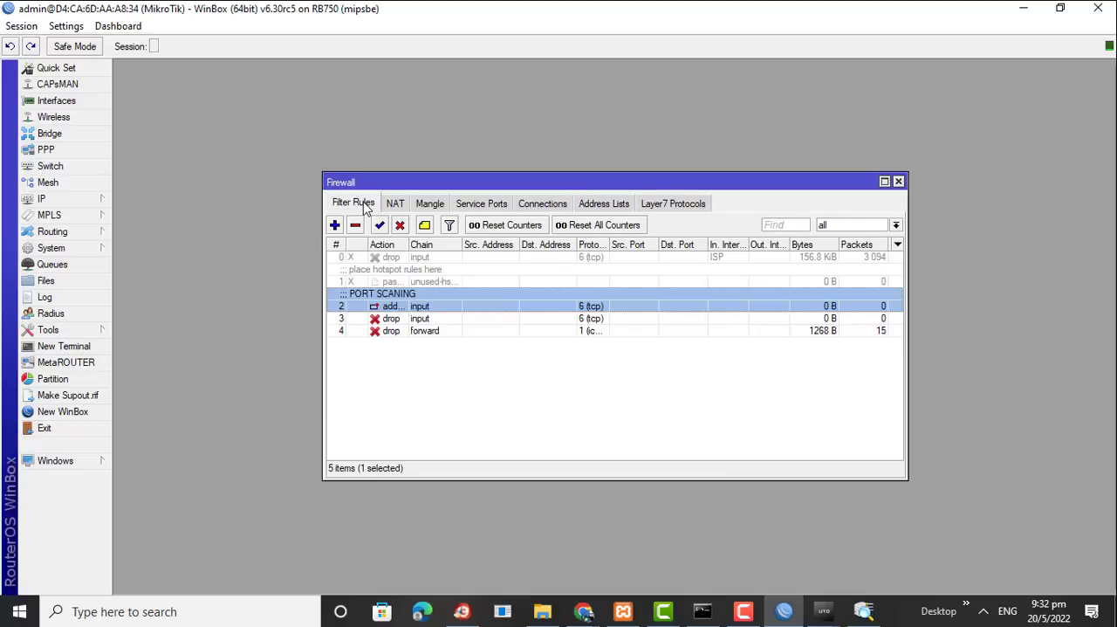
Open the TCP input drop rule below the PORT SCANING rule and select portscanner as its source address list
click(394, 319)
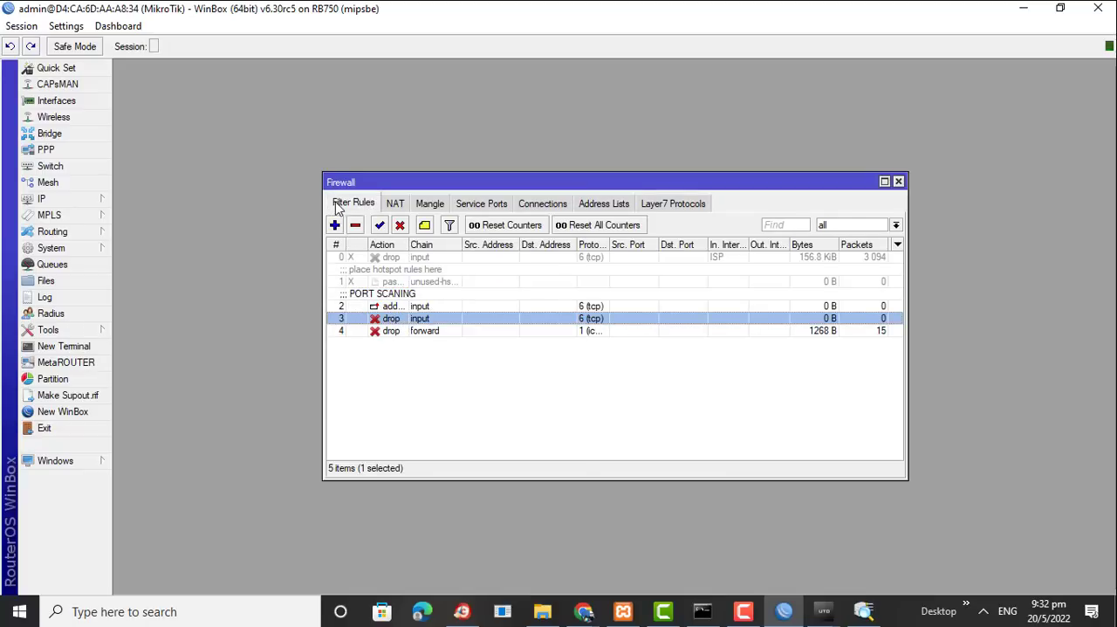
double_click(393, 319)
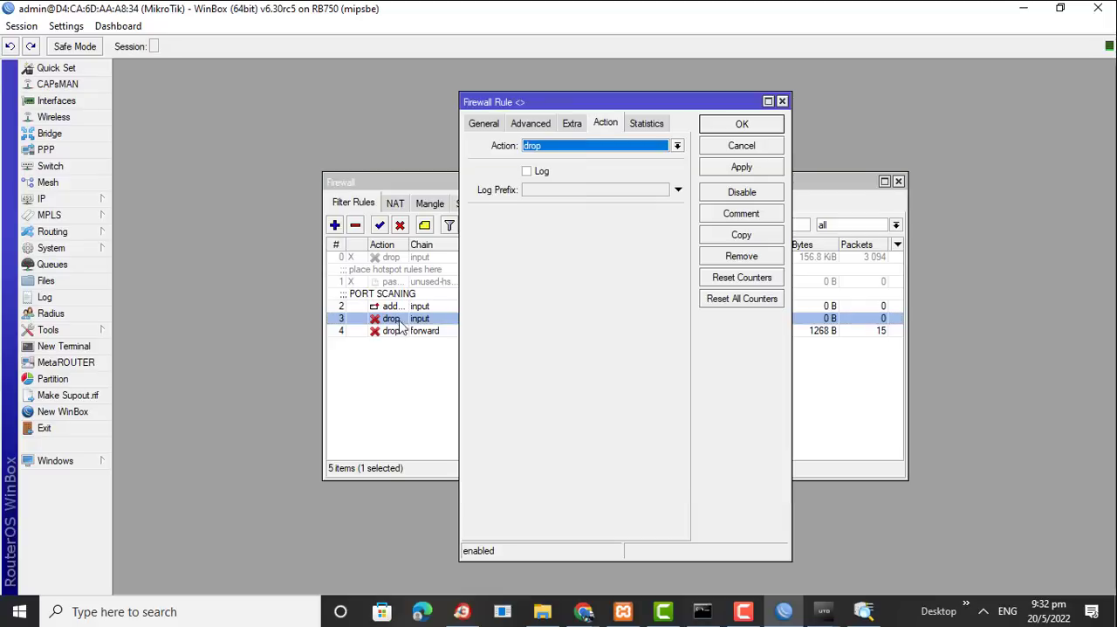
click(485, 125)
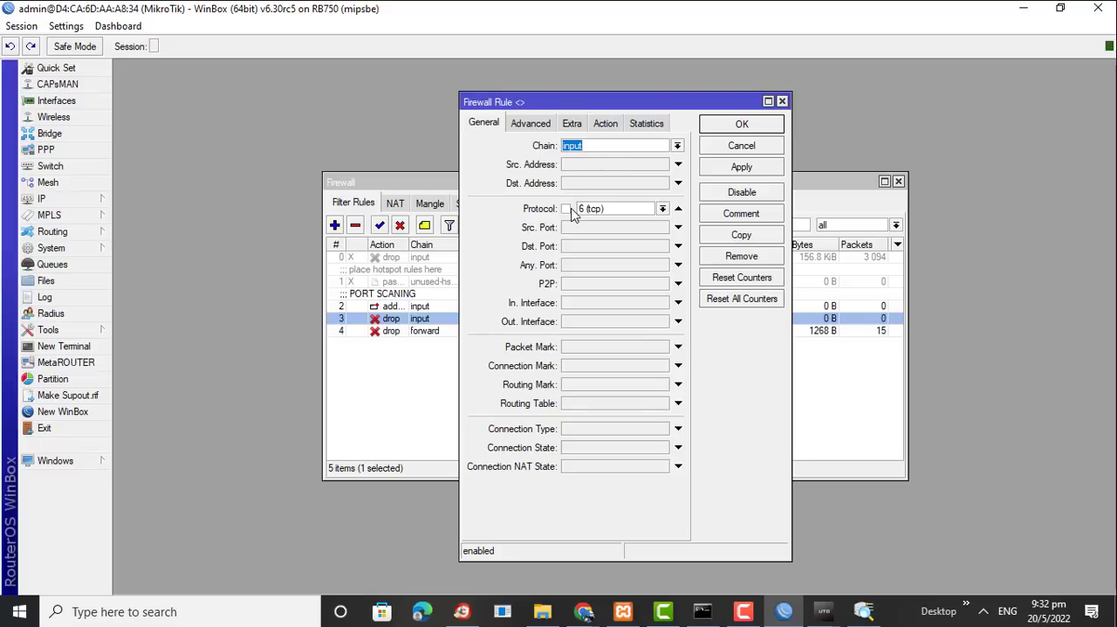
click(530, 127)
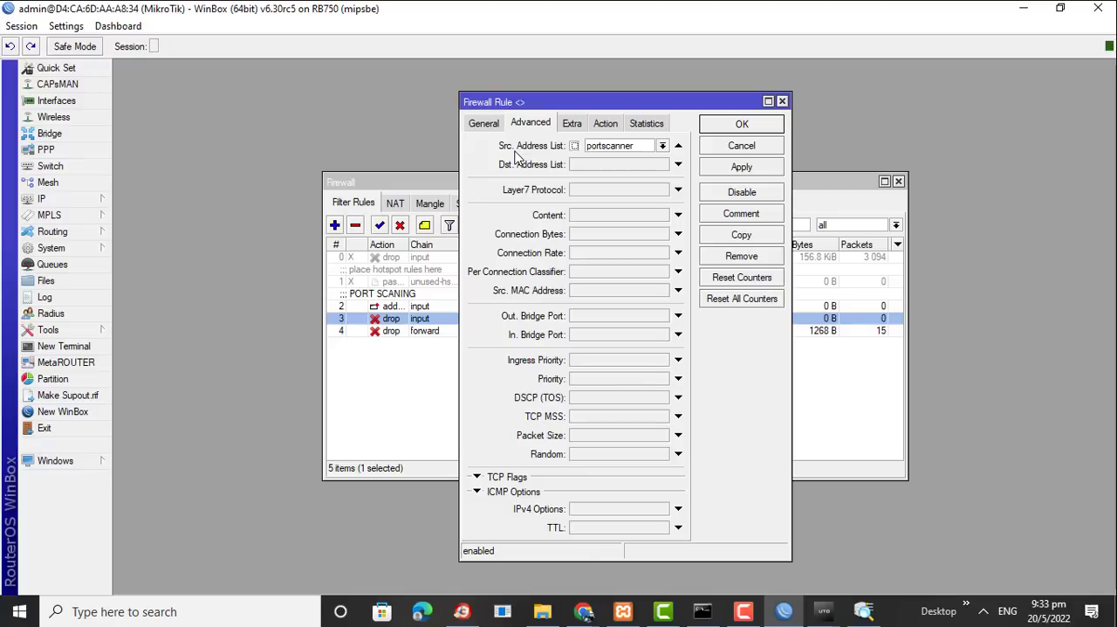
click(662, 146)
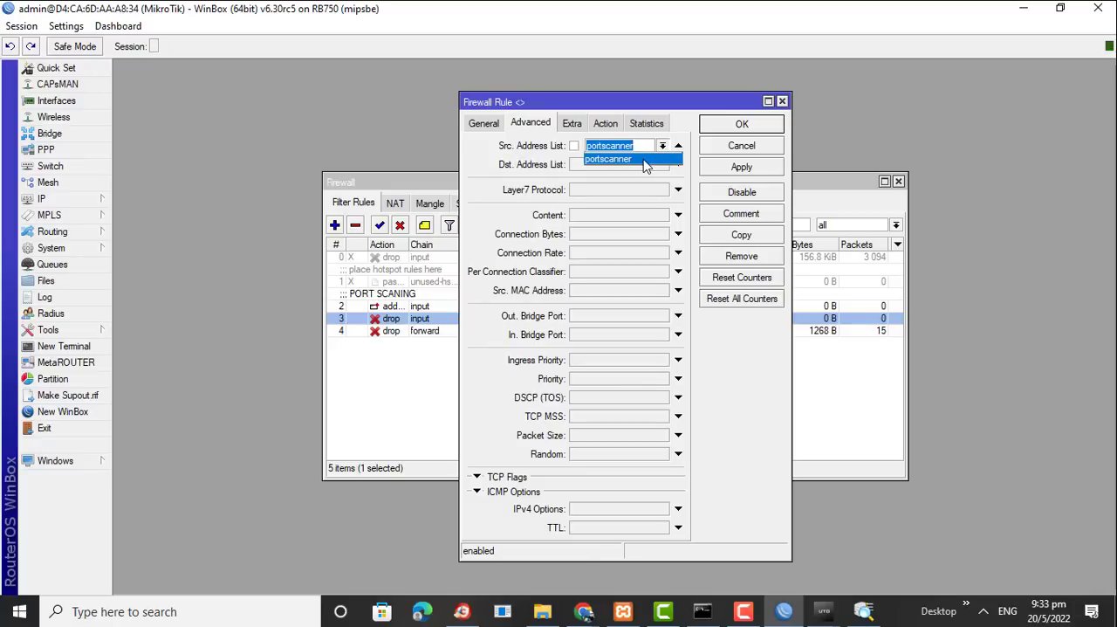
click(643, 158)
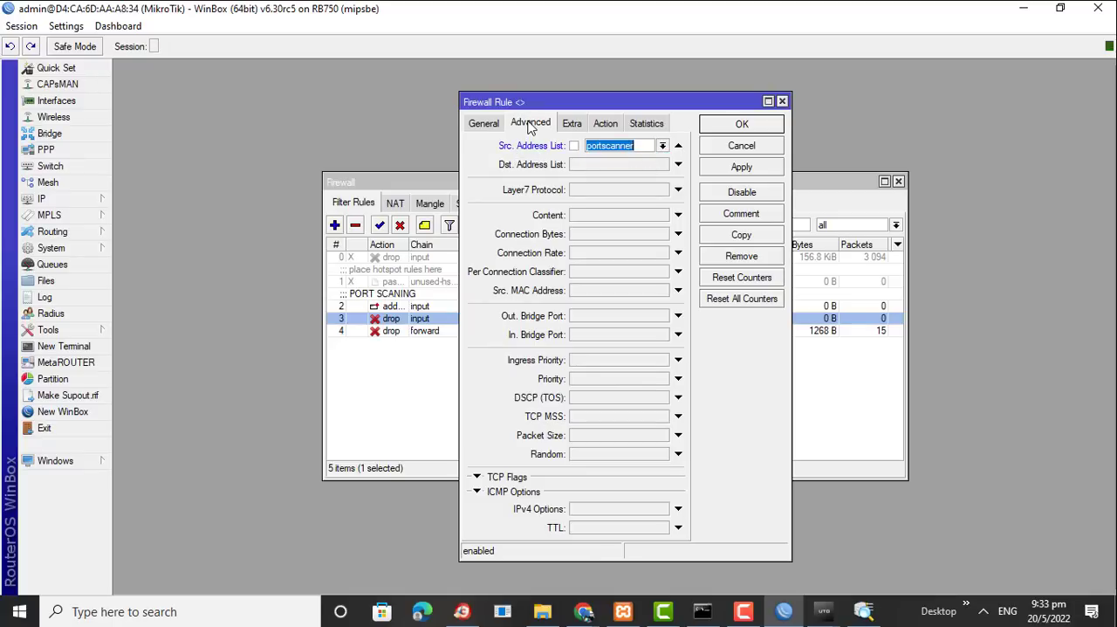
click(534, 155)
Select drop as the TCP input rule's action, review its general, advanced and extra settings, and save the rule
click(606, 124)
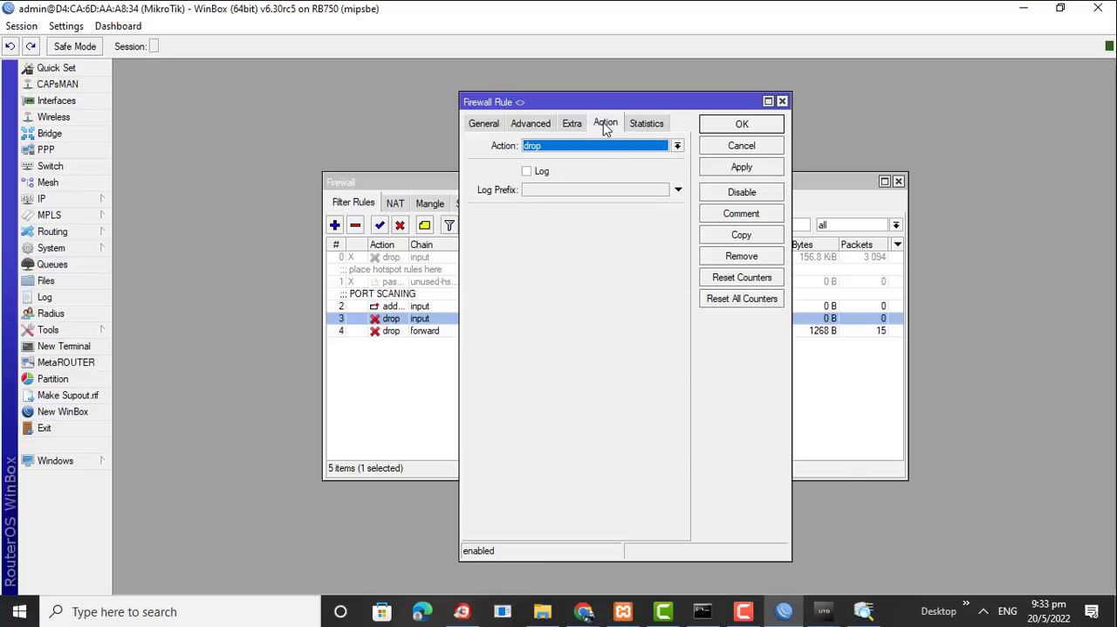
click(599, 146)
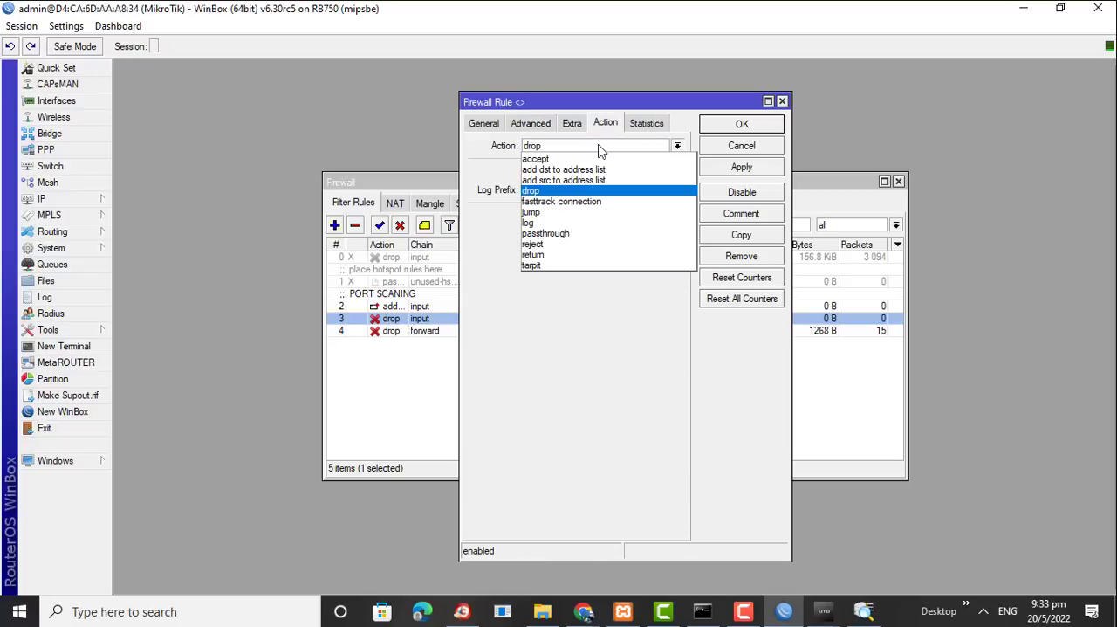
click(590, 191)
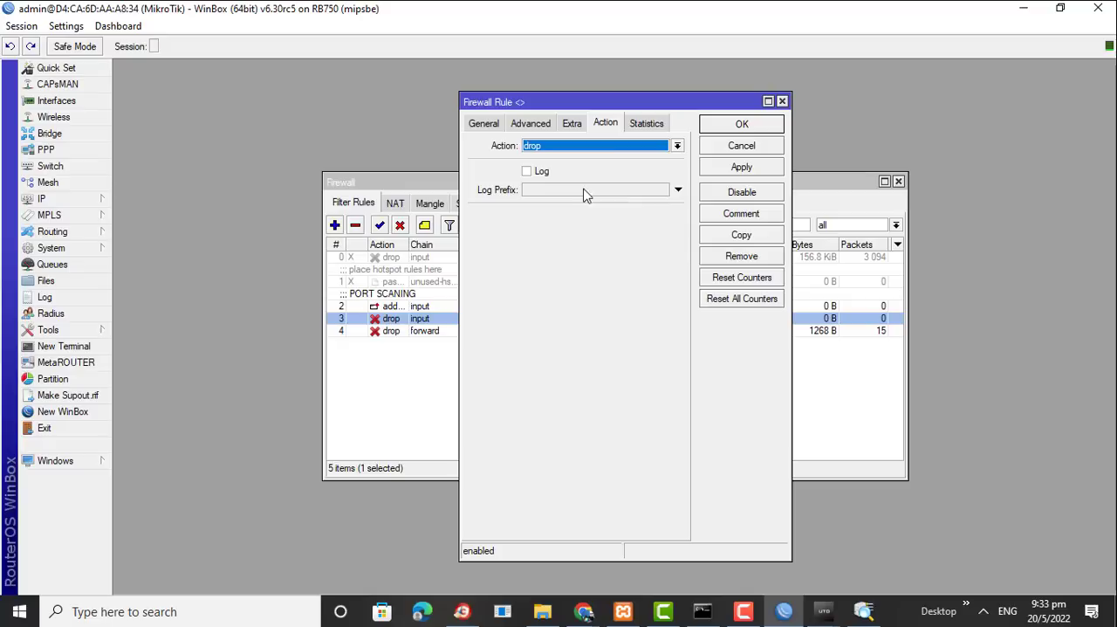
click(527, 124)
click(485, 124)
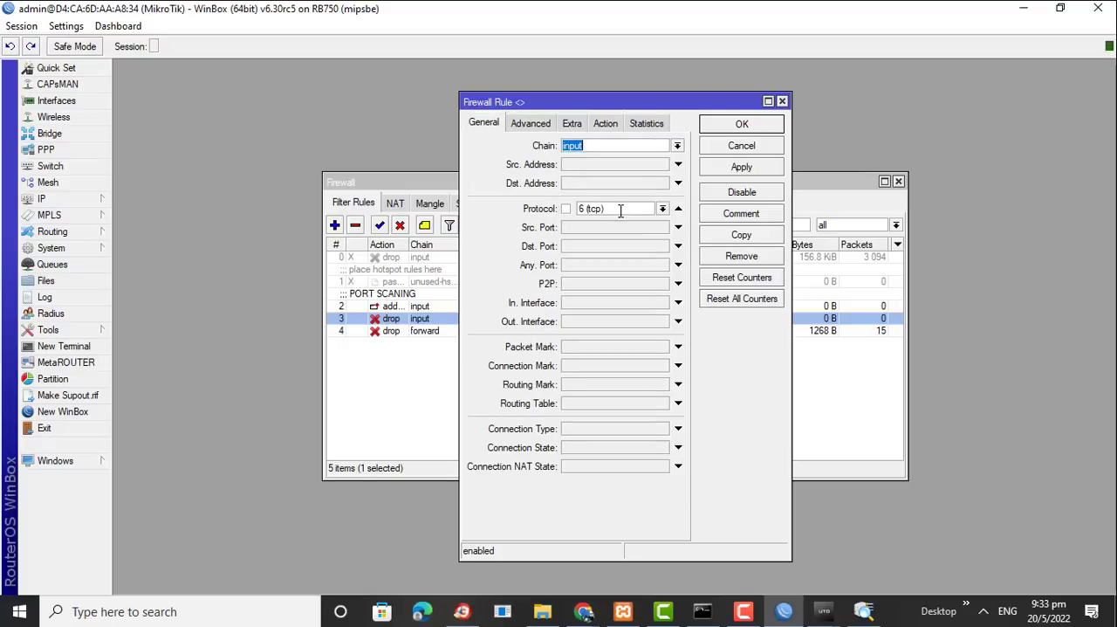
click(529, 125)
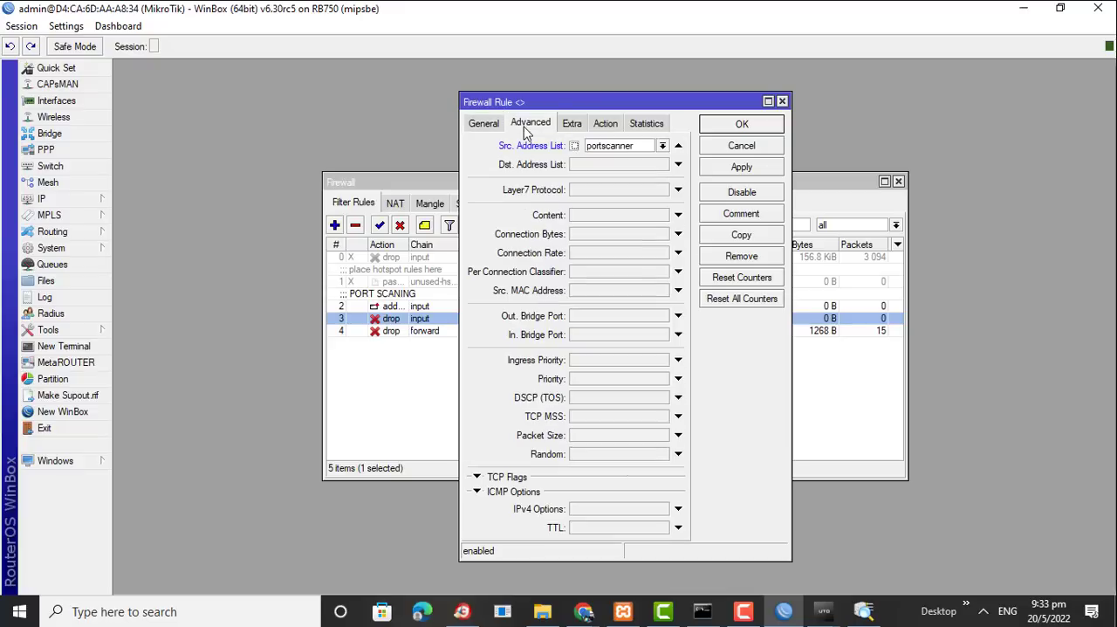
click(573, 130)
click(604, 130)
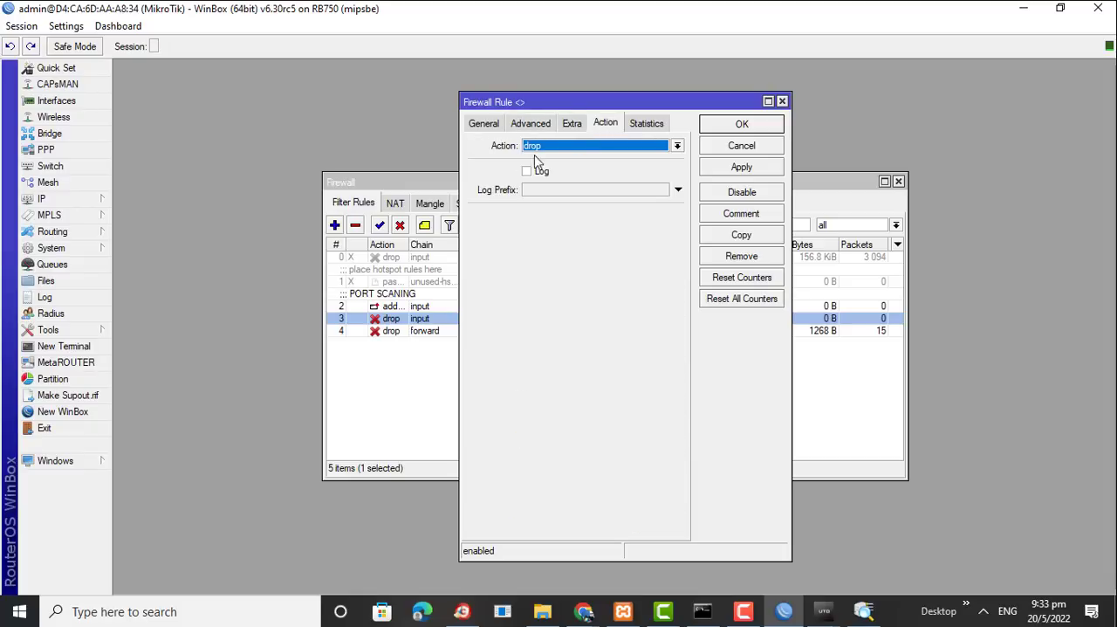
click(756, 130)
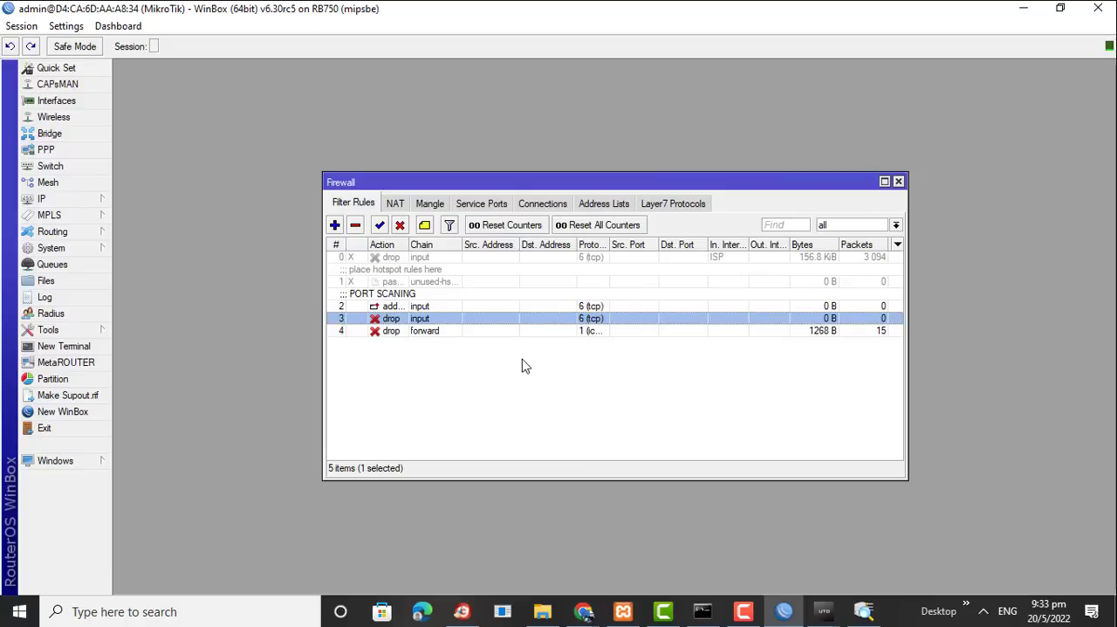
click(389, 307)
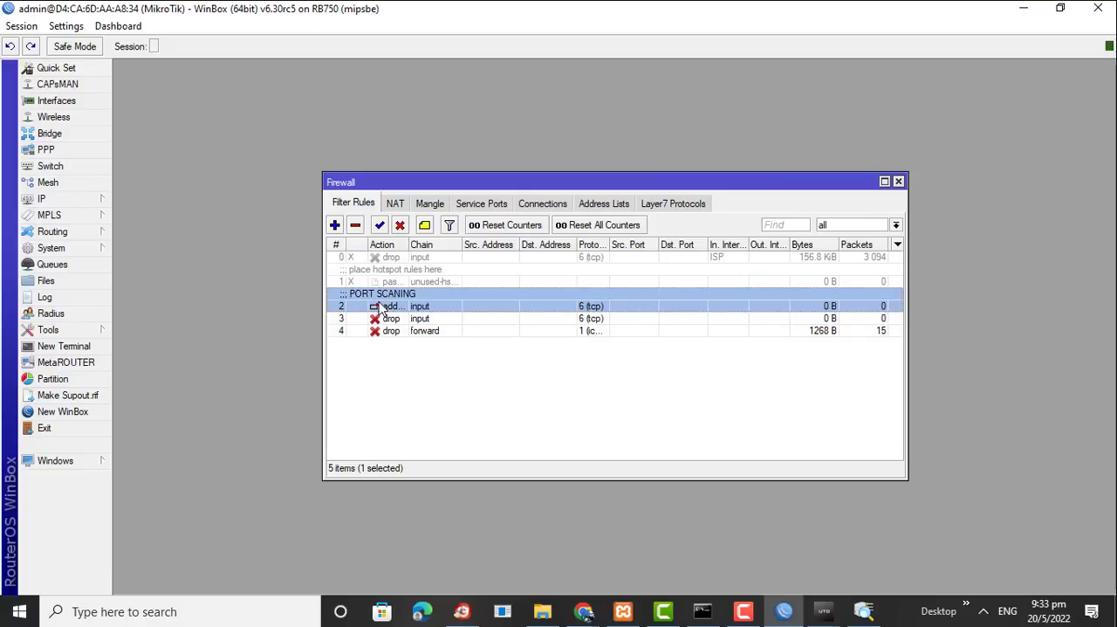
click(382, 322)
click(389, 308)
click(385, 320)
click(392, 308)
click(391, 320)
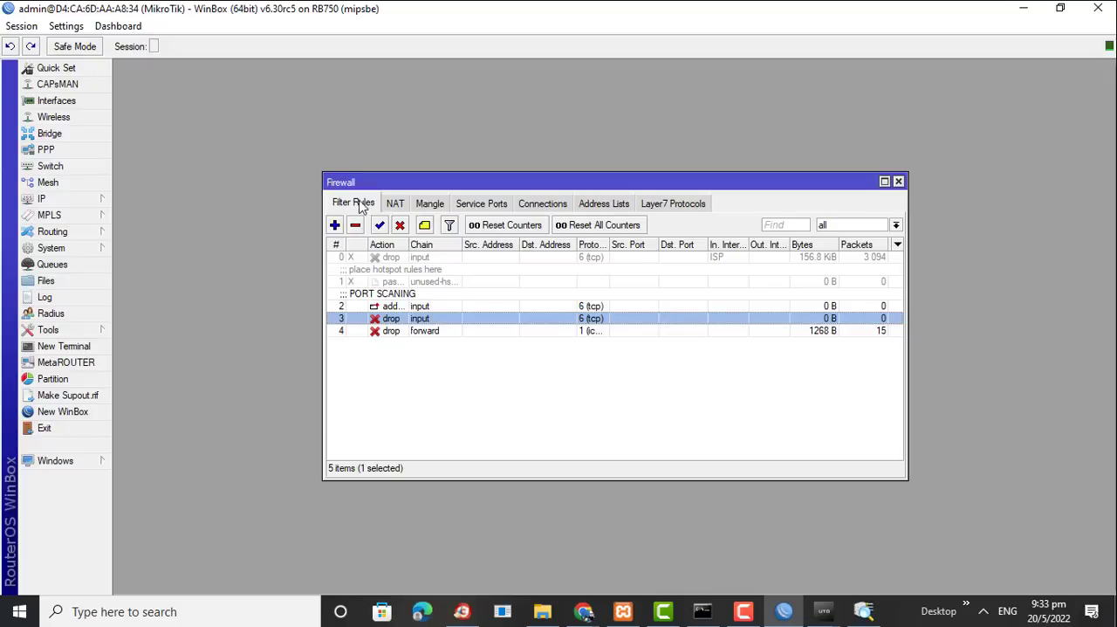
Switch to Advanced Port Scanner and start scanning ports 1-2500 on 180.244.50.3
click(859, 616)
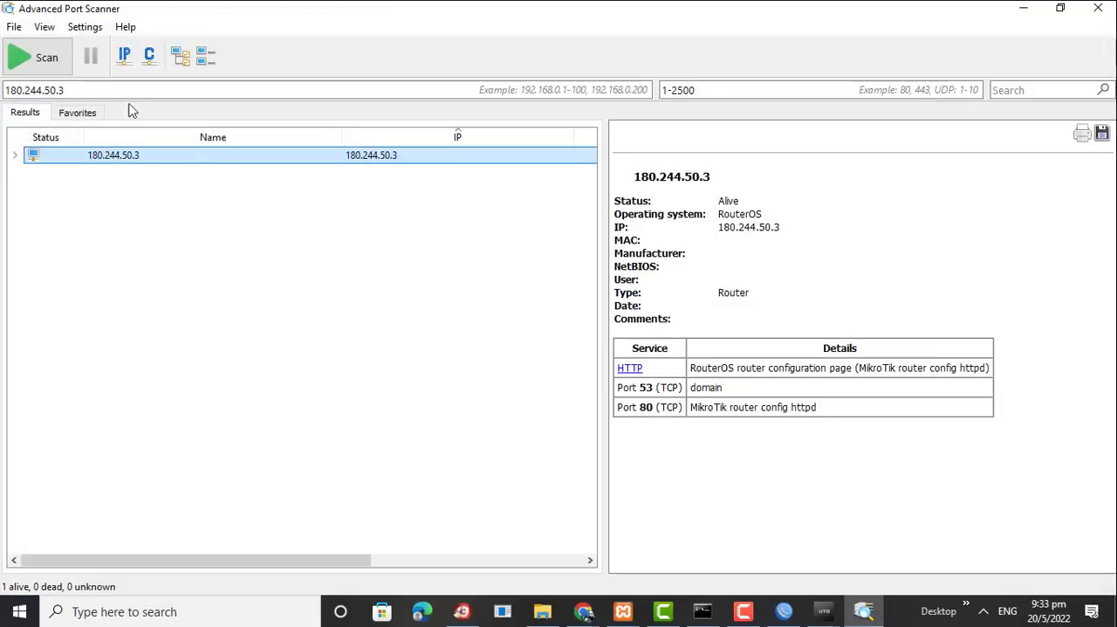
click(38, 69)
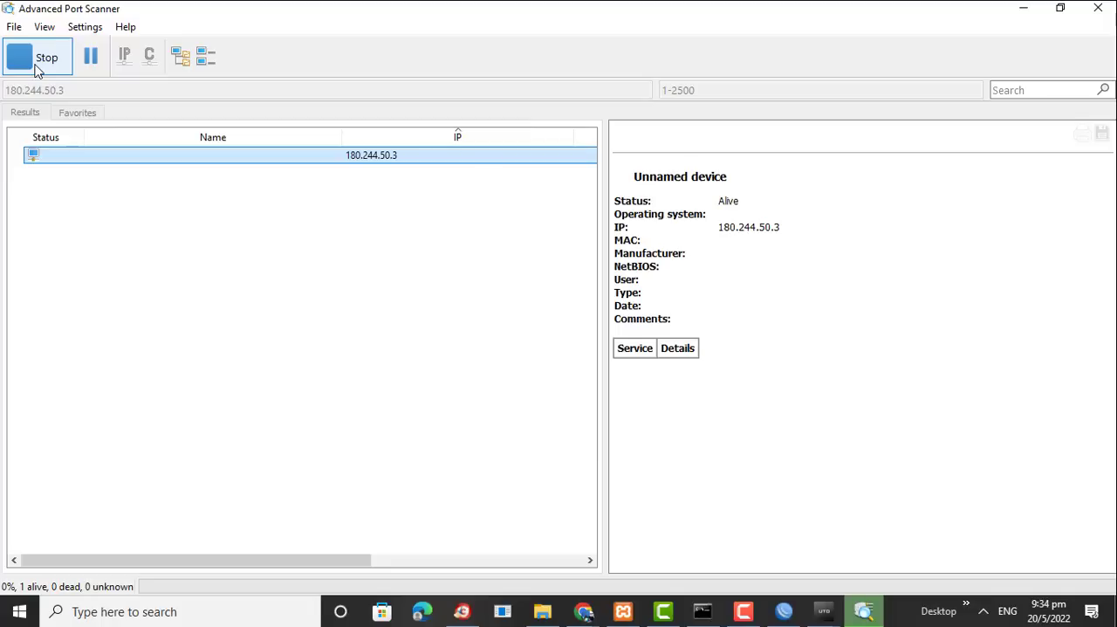
Switch back to WinBox and check the firewall address lists and filter rule counters during the scan
click(786, 613)
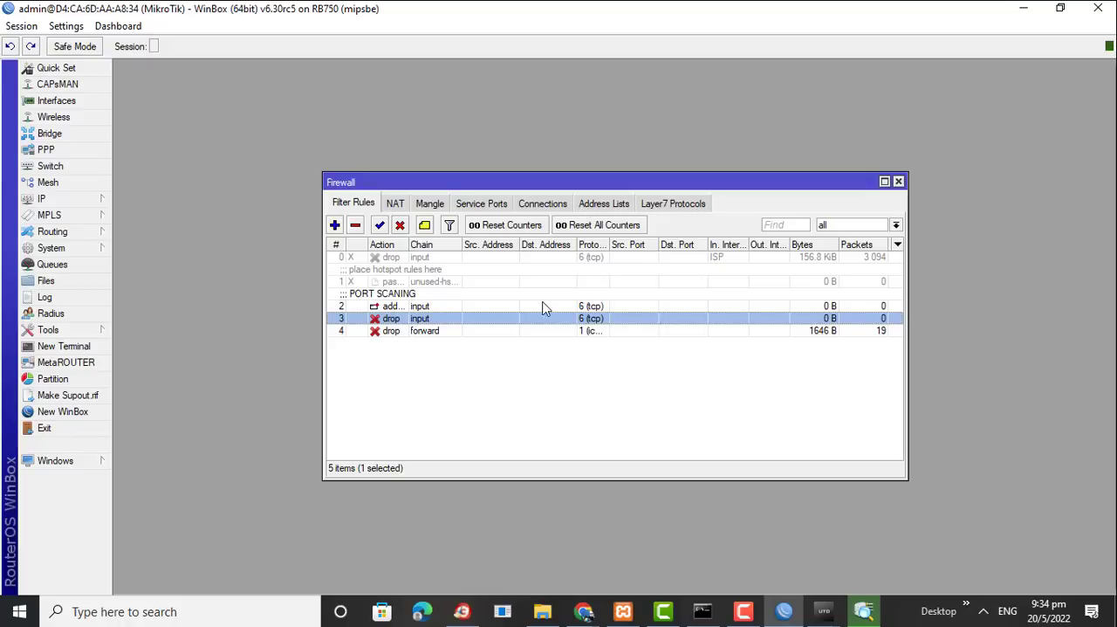
click(598, 204)
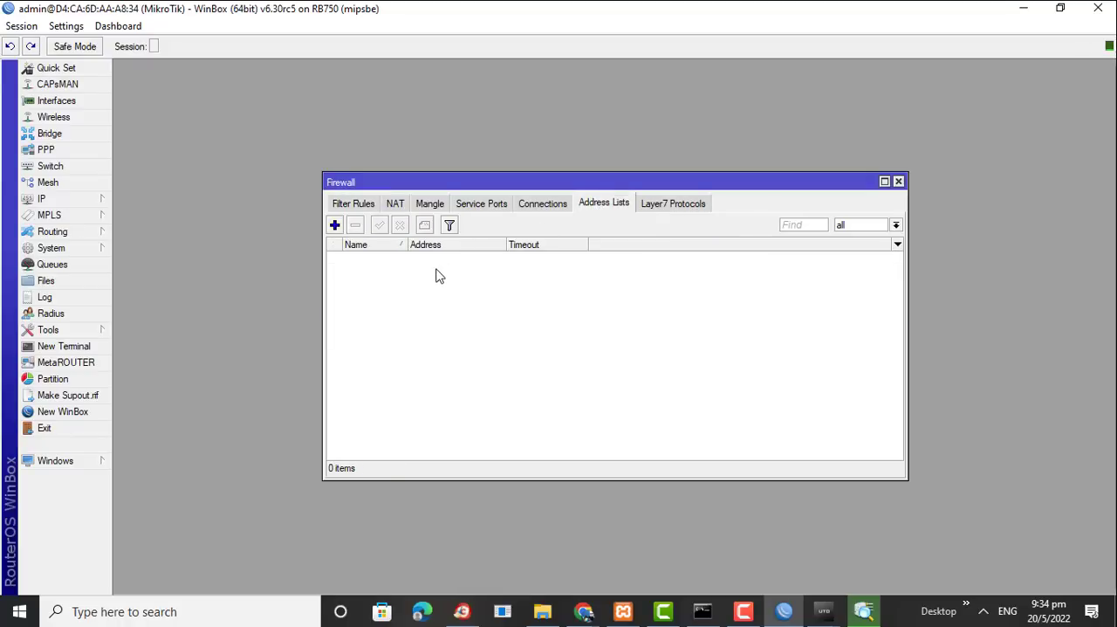
click(355, 206)
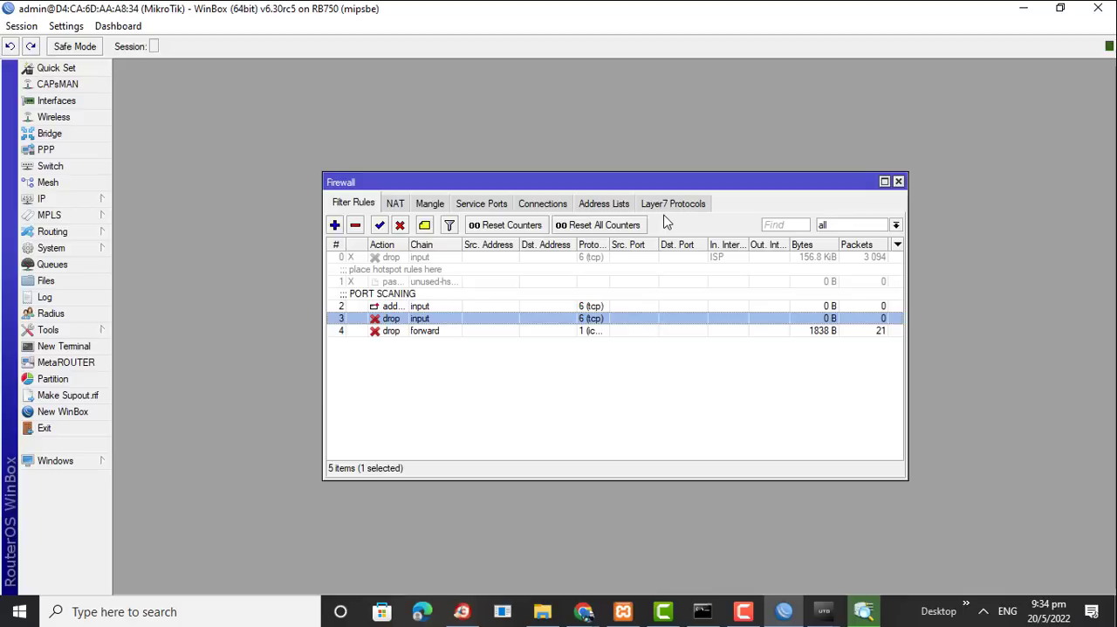
click(605, 204)
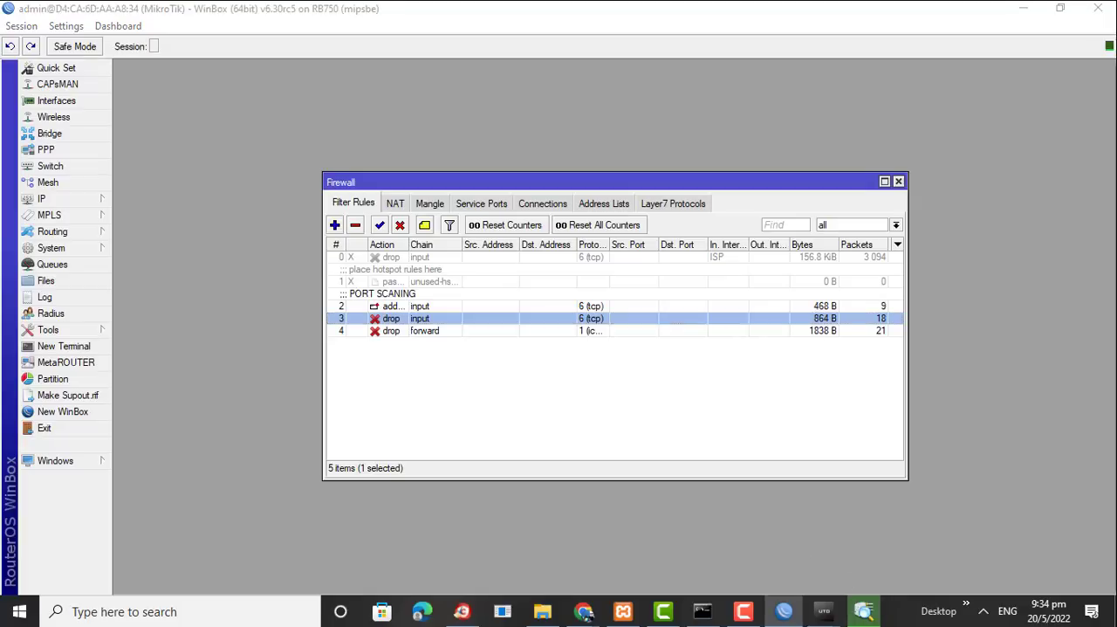
View the running scan in Advanced Port Scanner, and return to WinBox to compare the input and forward drop rules' traffic counters
click(863, 611)
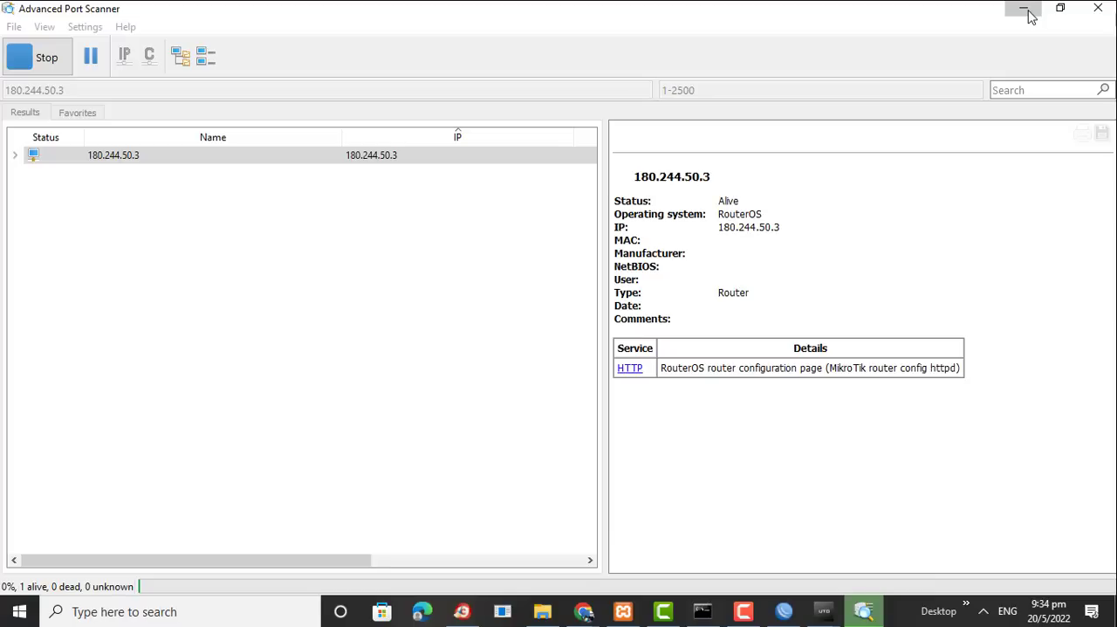
click(1027, 11)
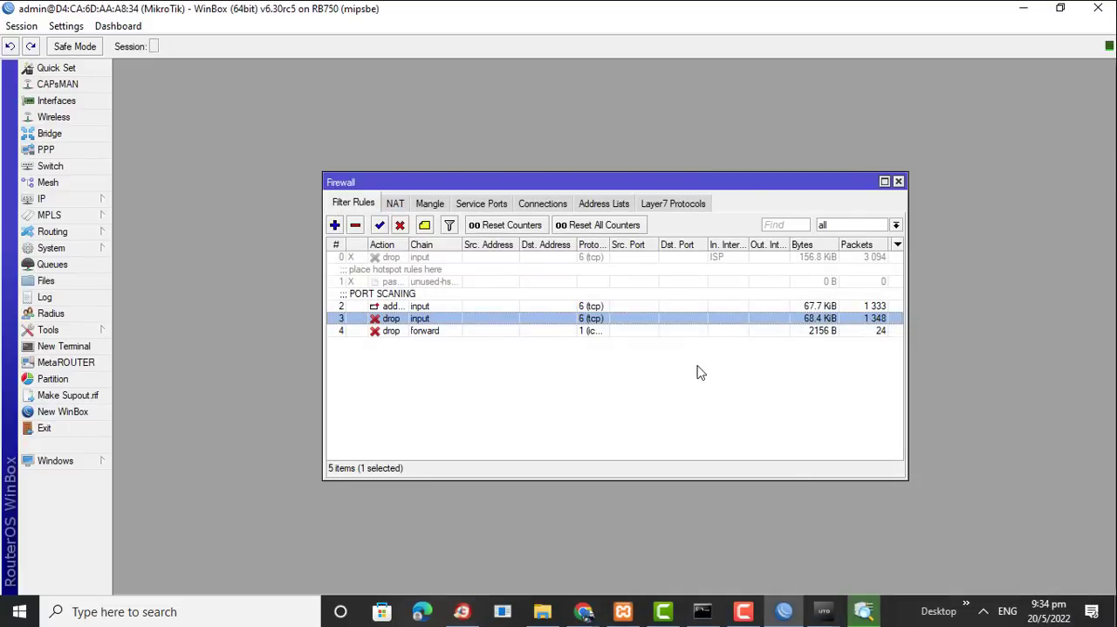
click(752, 345)
click(752, 332)
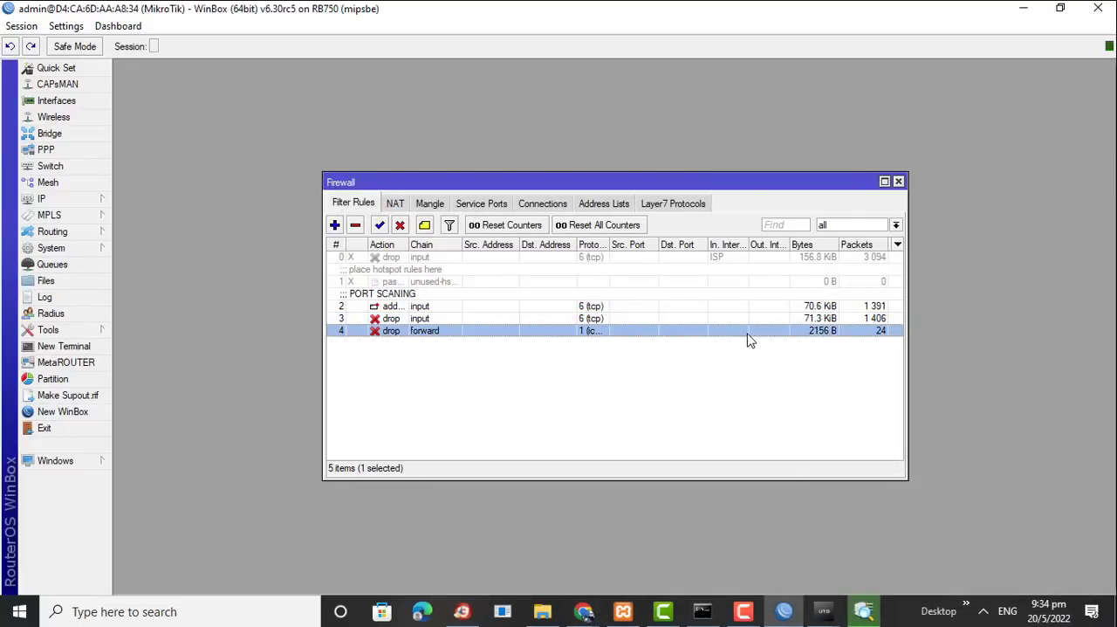
click(812, 320)
click(814, 333)
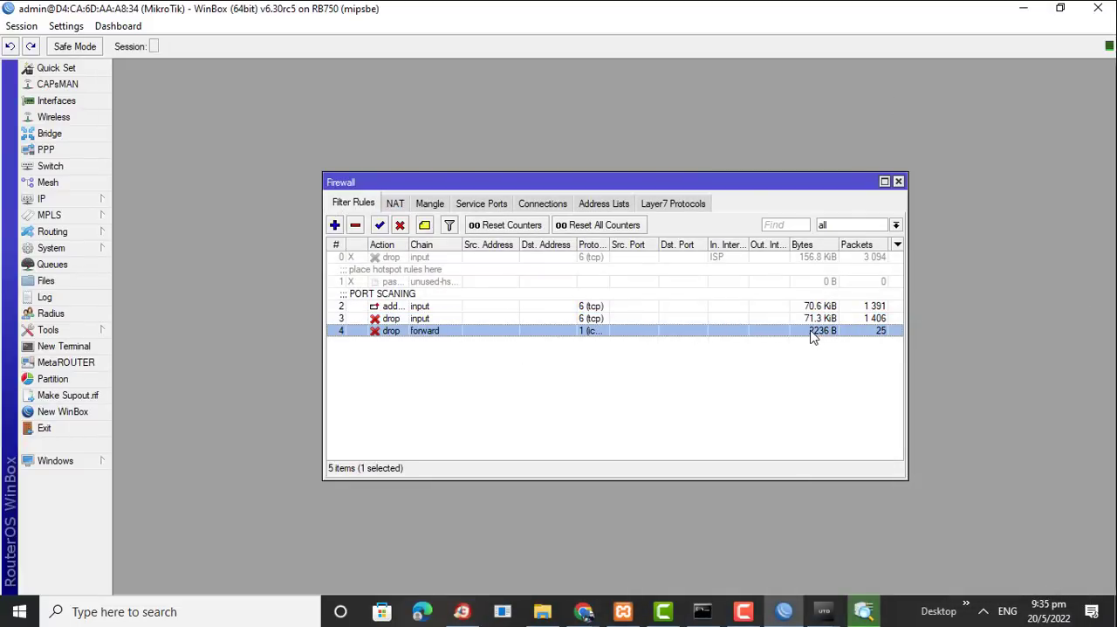